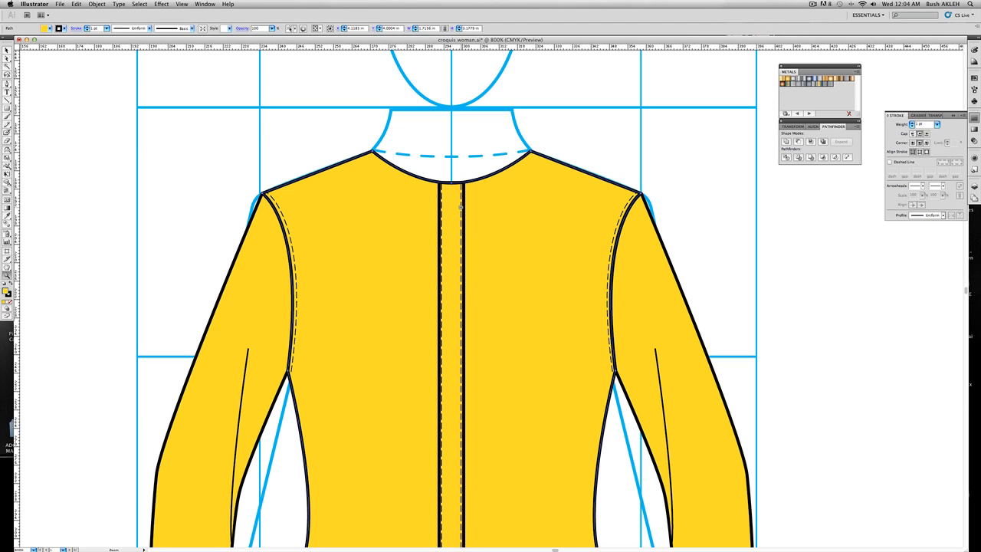
Draw the back collar's upper edge with the Pen tool as a shallow downward curve across the top of the croquis neck.
{"action": "scroll", "coordinate": [460, 206], "scroll_direction": "down", "scroll_amount": 5}
{"action": "scroll", "coordinate": [460, 206], "scroll_direction": "up", "scroll_amount": 5}
{"action": "left_click_drag", "start_coordinate": [268, 59], "coordinate": [681, 271]}
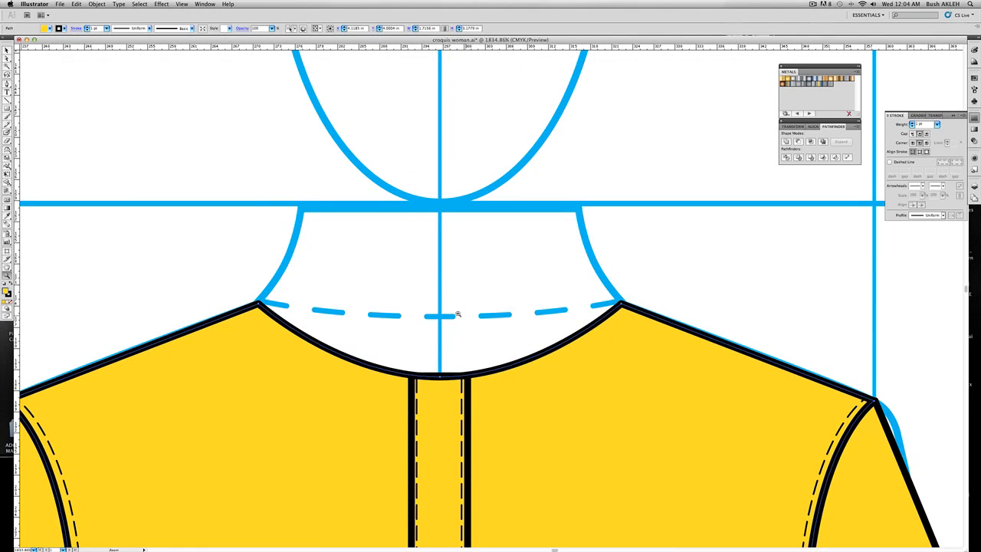
{"action": "left_click", "coordinate": [456, 297], "text": "alt"}
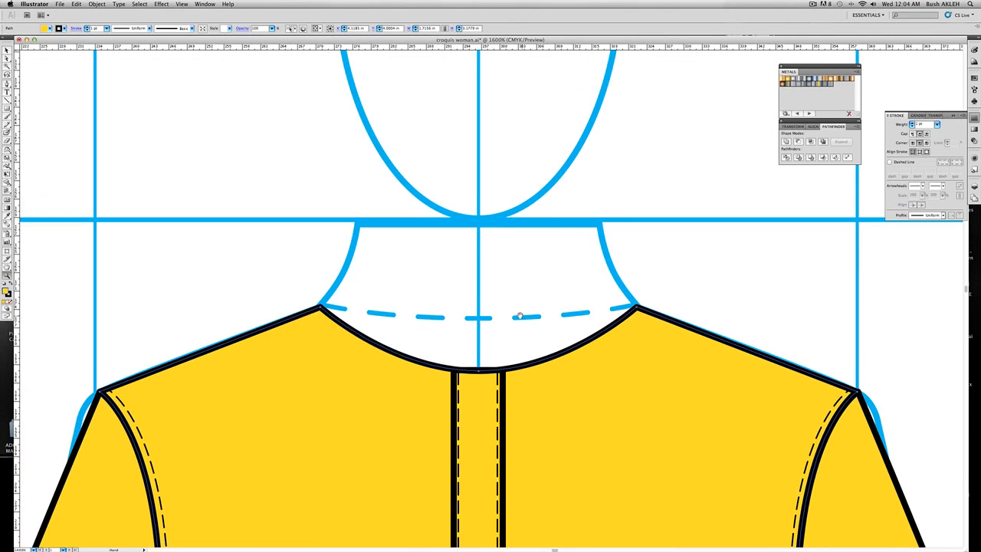
{"action": "scroll", "coordinate": [503, 302], "scroll_direction": "down", "scroll_amount": 1}
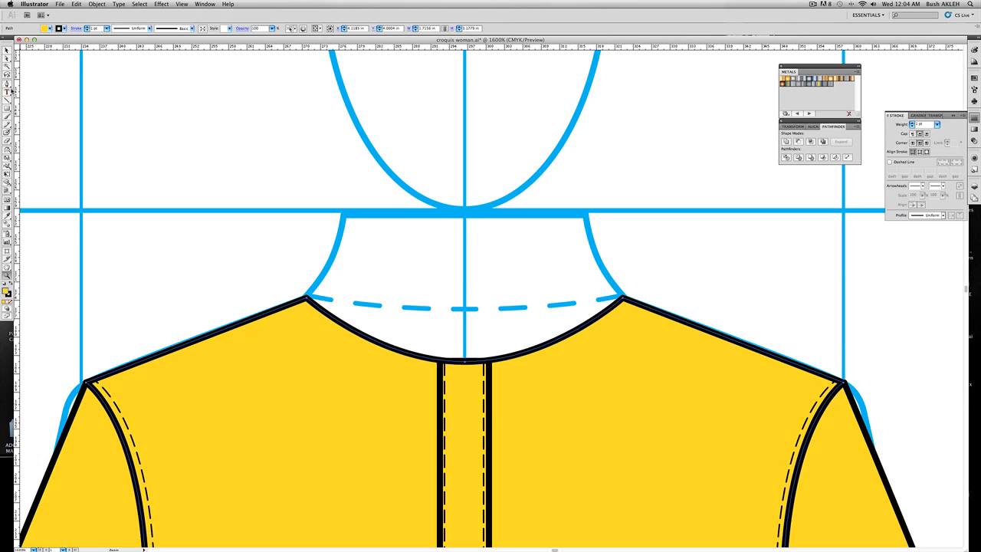
{"action": "left_click", "coordinate": [7, 83]}
{"action": "left_click", "coordinate": [582, 220]}
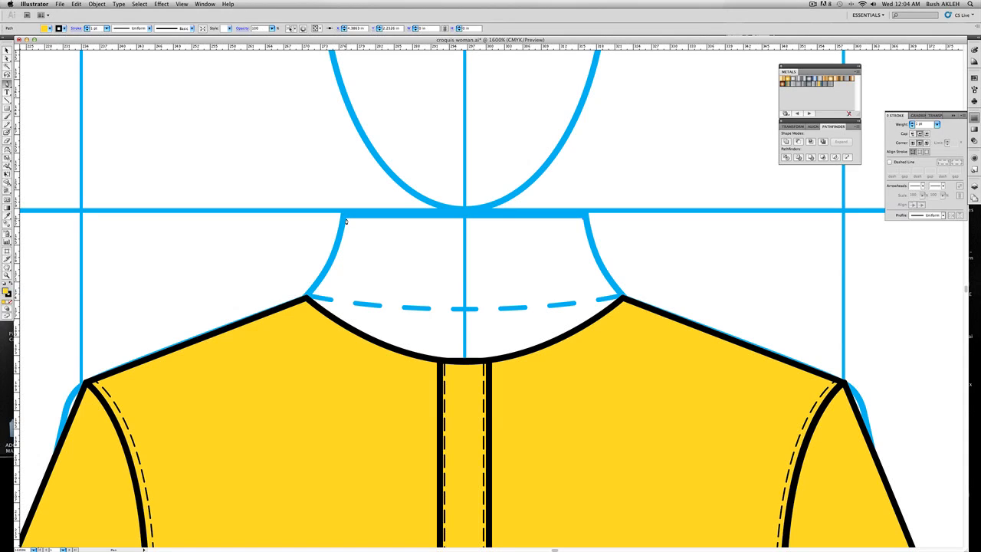
{"action": "left_click", "coordinate": [346, 220]}
{"action": "mouse_move", "coordinate": [346, 220]}
{"action": "left_mouse_down"}
{"action": "mouse_move", "coordinate": [226, 190]}
{"action": "mouse_move", "coordinate": [228, 201]}
{"action": "left_mouse_up"}
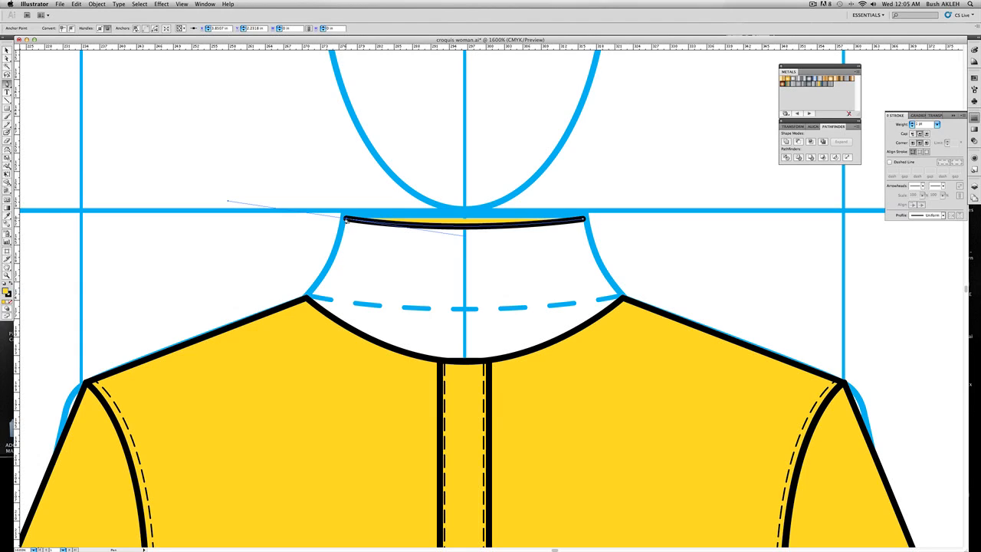
Complete the back collar as a closed shape with straight sides down to both shoulder seams and a gently curved lower edge.
{"action": "left_click", "coordinate": [344, 220]}
{"action": "left_click", "coordinate": [275, 309]}
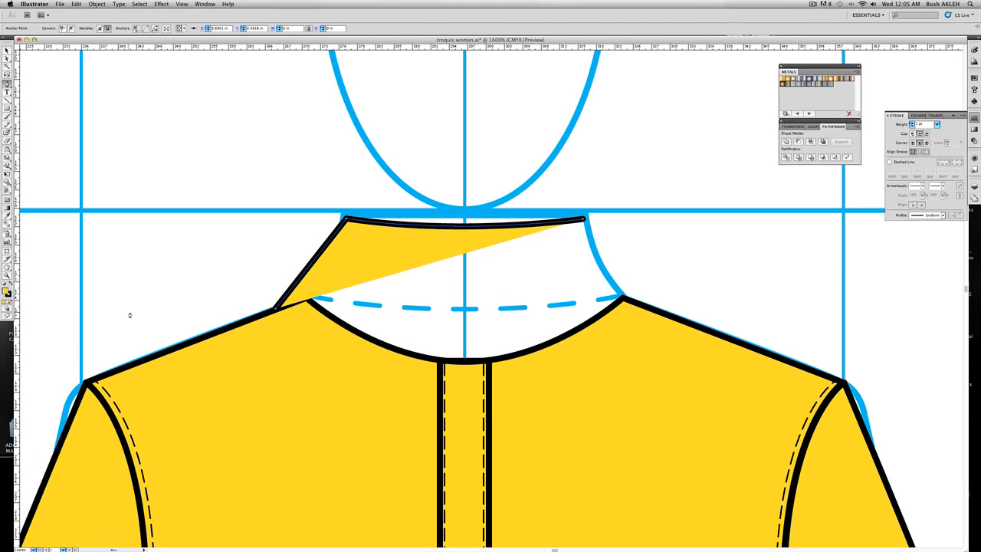
{"action": "left_click_drag", "start_coordinate": [654, 309], "coordinate": [845, 280]}
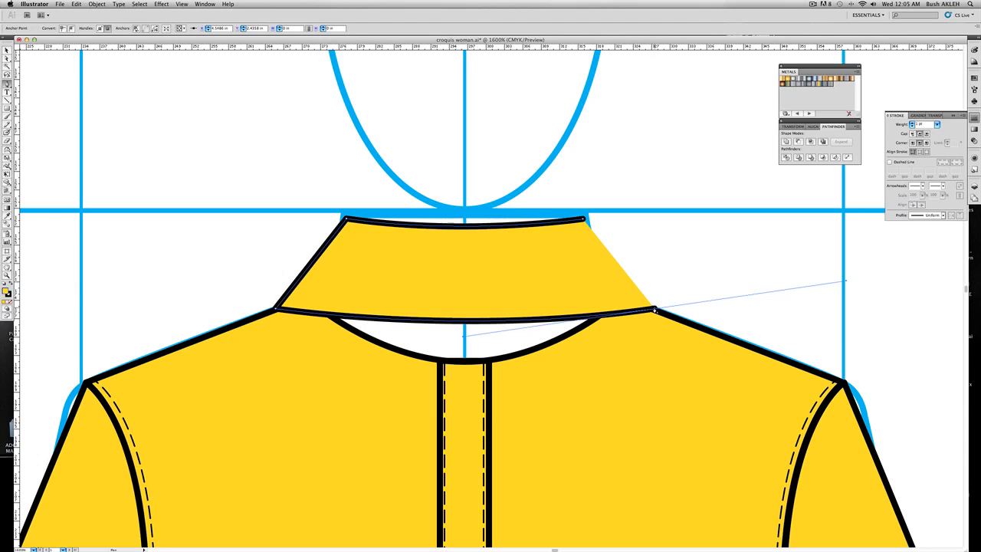
{"action": "left_click", "coordinate": [655, 310]}
{"action": "left_click", "coordinate": [582, 219]}
{"action": "key", "text": "v"}
{"action": "left_click", "coordinate": [658, 249]}
Start the left collar flap with the Pen tool from the back collar's upper-left corner to the shoulder, curving down to a collar point.
{"action": "scroll", "coordinate": [472, 146], "scroll_direction": "down", "scroll_amount": 5}
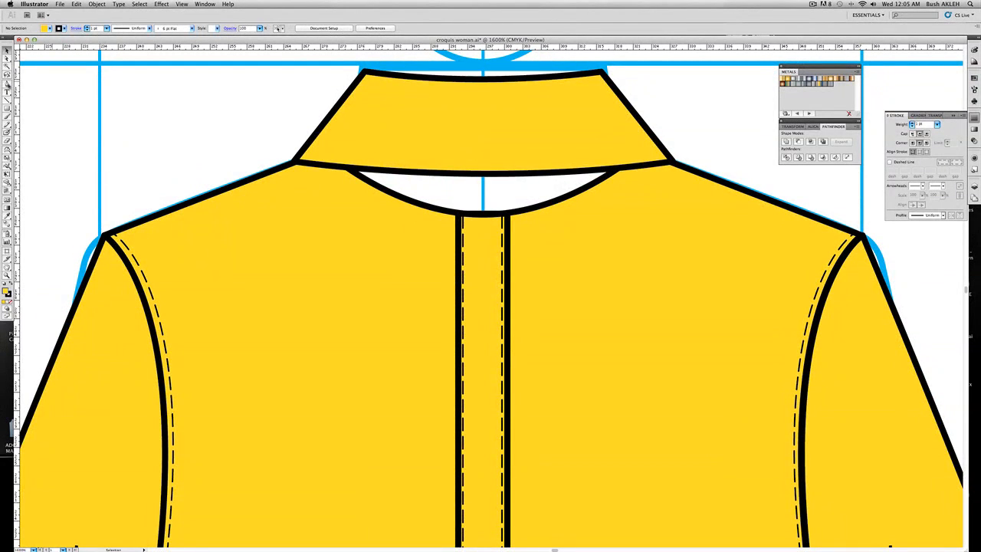
{"action": "left_click", "coordinate": [7, 84]}
{"action": "left_click", "coordinate": [365, 71]}
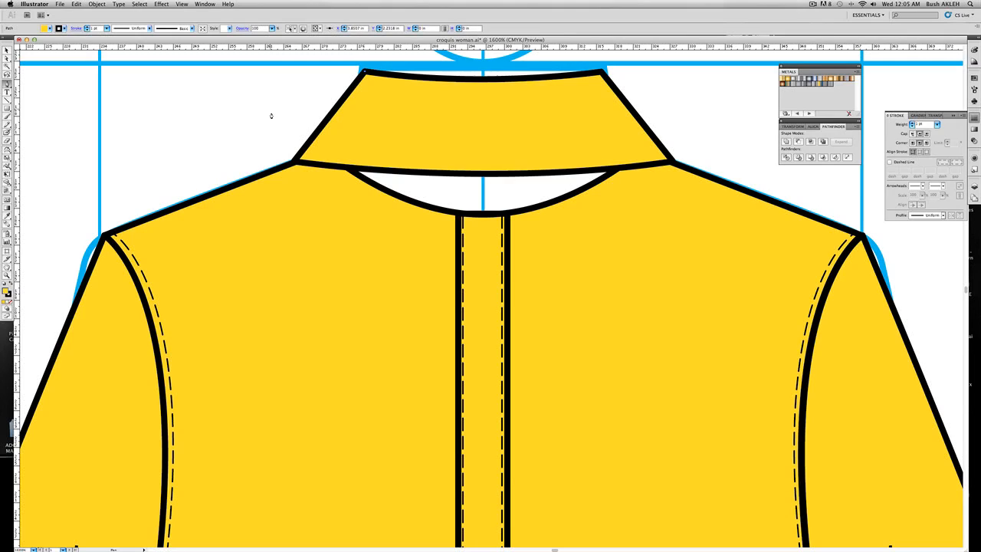
{"action": "left_click", "coordinate": [290, 163]}
{"action": "left_click", "coordinate": [290, 164]}
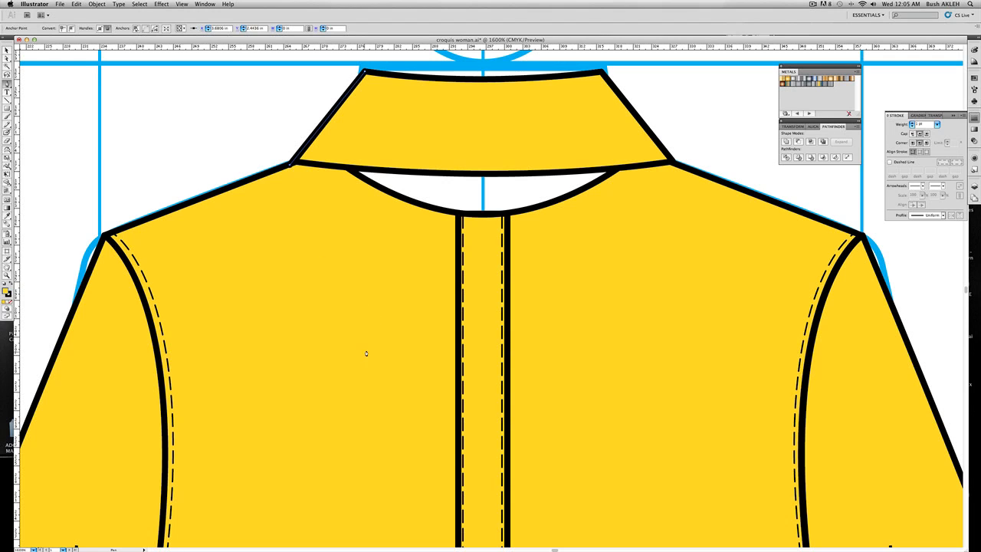
{"action": "scroll", "coordinate": [472, 354], "scroll_direction": "down", "scroll_amount": 3}
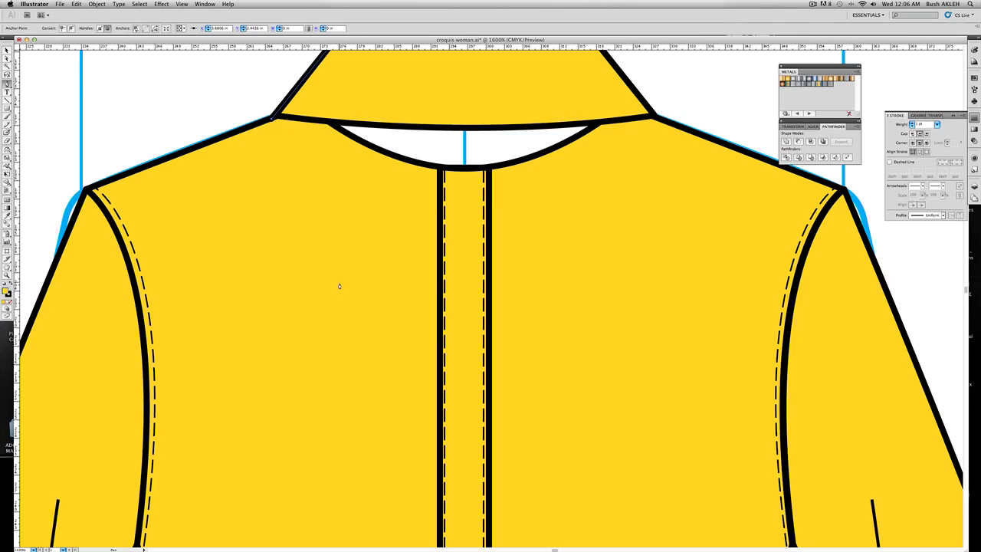
{"action": "left_click_drag", "start_coordinate": [335, 289], "coordinate": [348, 370]}
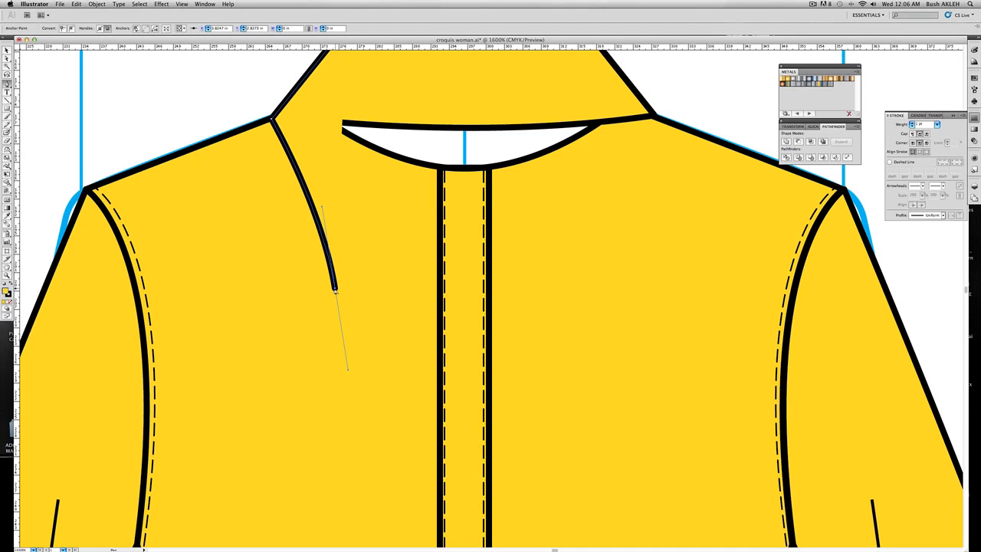
{"action": "left_click", "coordinate": [335, 289]}
Close the left collar flap by drawing its front edge to the center neckline and a curved roll line back to its starting corner.
{"action": "left_click_drag", "start_coordinate": [465, 169], "coordinate": [488, 156]}
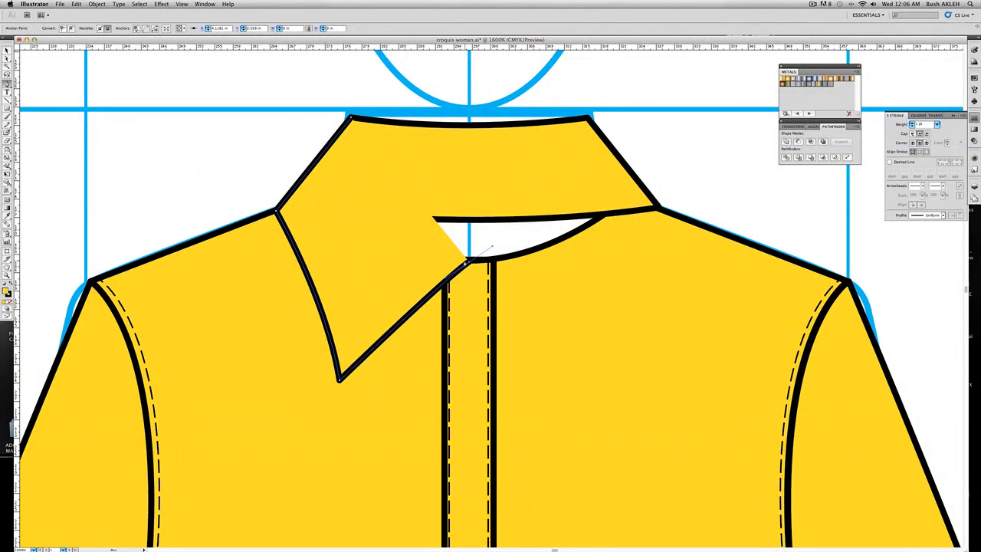
{"action": "left_click", "coordinate": [468, 263]}
{"action": "left_click_drag", "start_coordinate": [423, 155], "coordinate": [449, 259]}
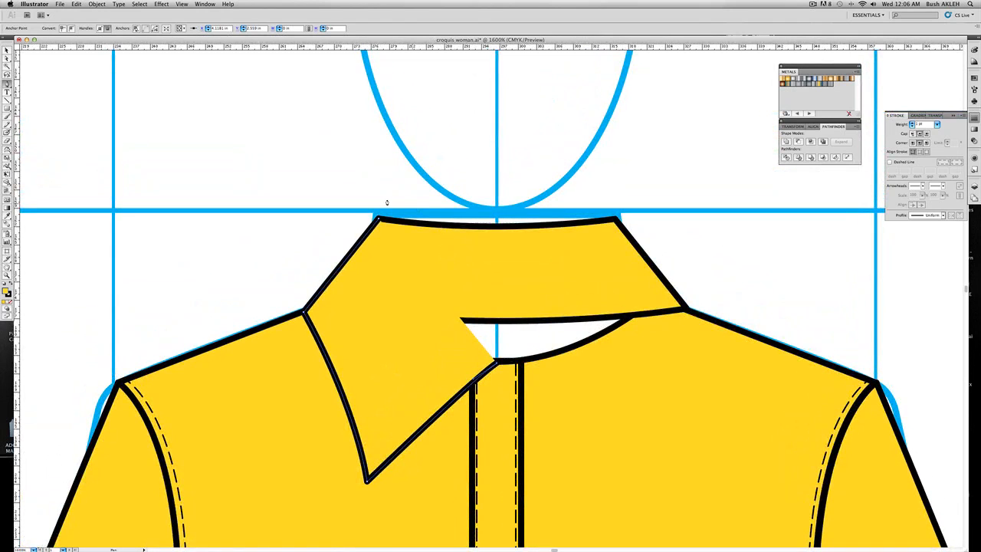
{"action": "left_click_drag", "start_coordinate": [378, 220], "coordinate": [409, 137]}
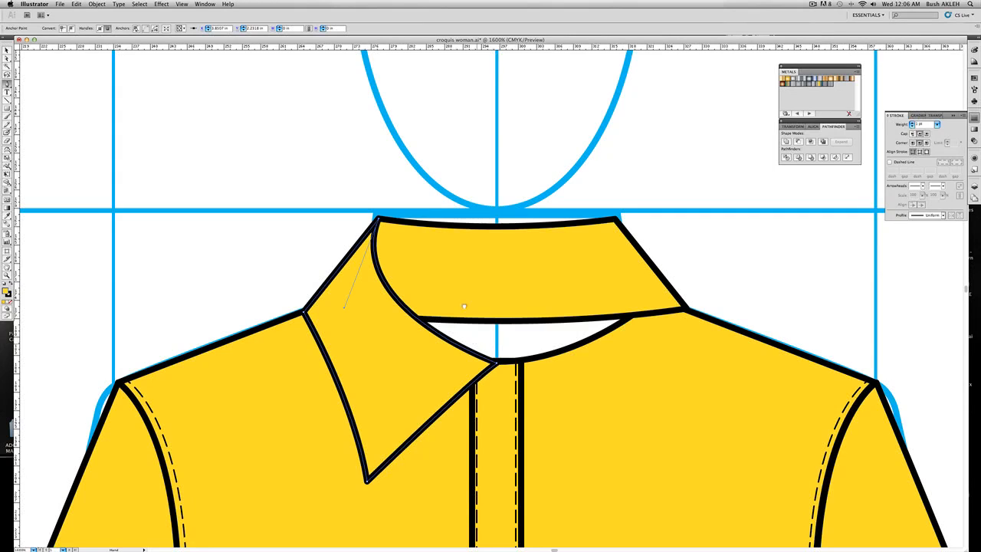
Move the left collar flap's point anchor slightly inward toward the placket and a little lower.
{"action": "left_click_drag", "start_coordinate": [465, 306], "coordinate": [460, 171]}
{"action": "left_click", "coordinate": [7, 59]}
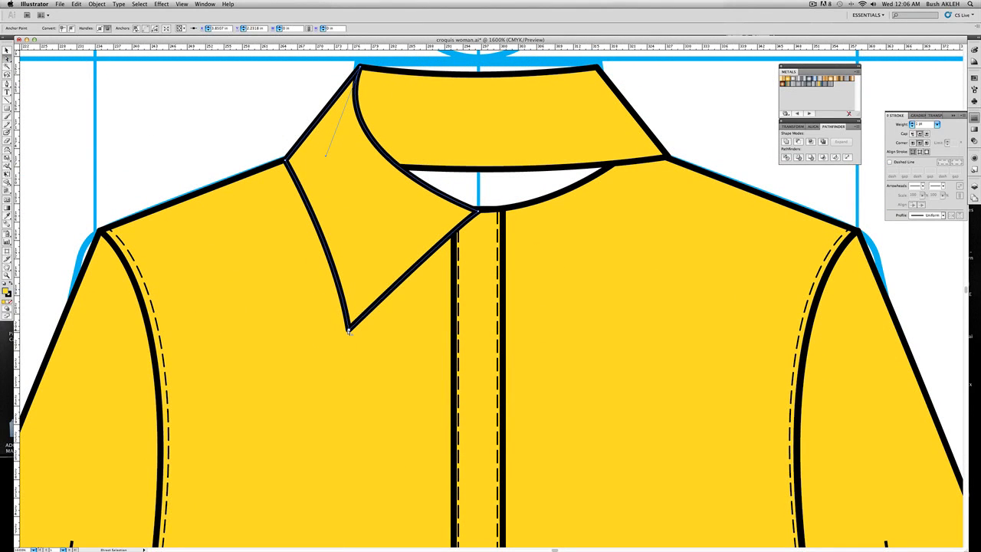
{"action": "mouse_move", "coordinate": [349, 329]}
{"action": "left_mouse_down"}
{"action": "mouse_move", "coordinate": [376, 335]}
{"action": "mouse_move", "coordinate": [372, 312]}
{"action": "mouse_move", "coordinate": [366, 333]}
{"action": "left_mouse_up"}
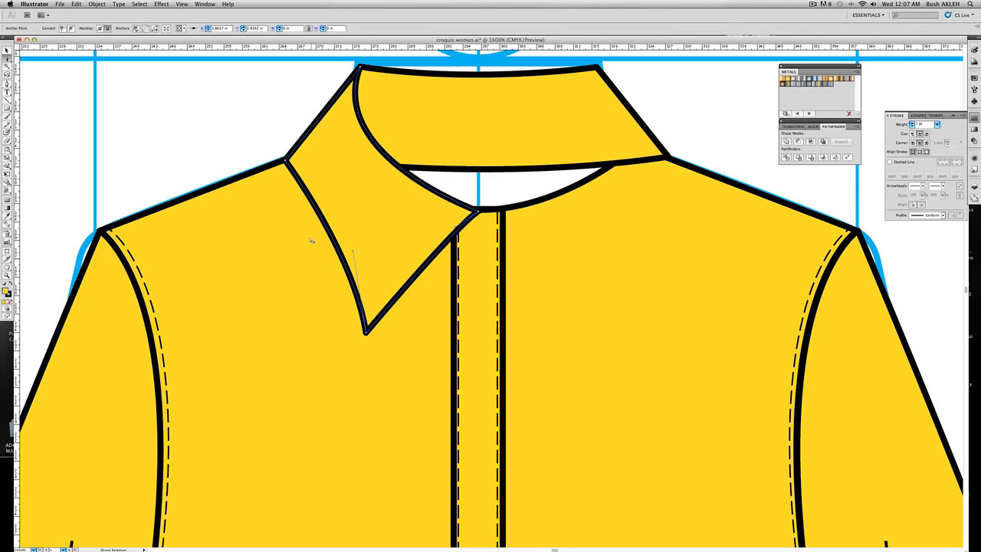
{"action": "left_click", "coordinate": [224, 139]}
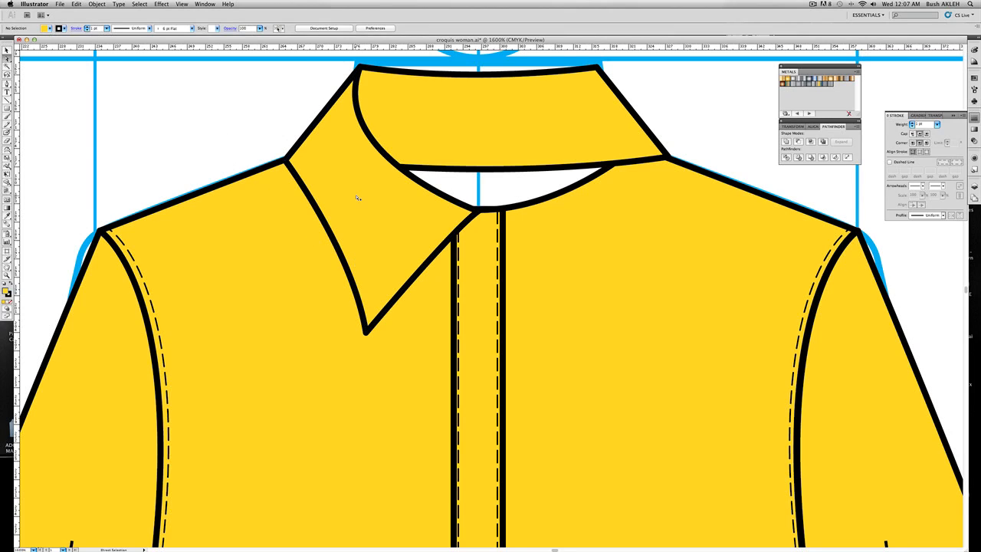
Draw an unfilled path just inside the left collar flap's outer and front edges, from the shoulder around the point to the center neckline.
{"action": "left_click", "coordinate": [7, 84]}
{"action": "left_click", "coordinate": [12, 304]}
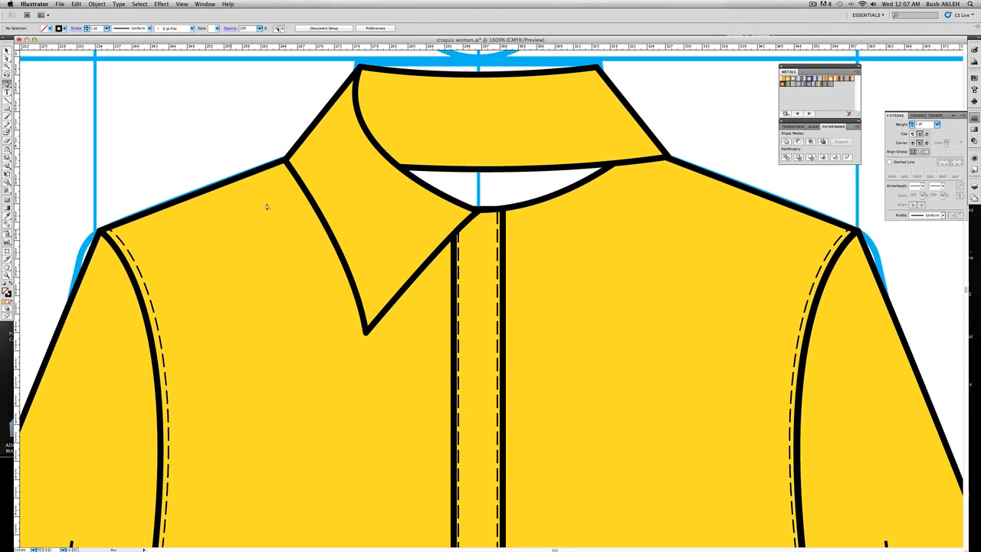
{"action": "left_click", "coordinate": [288, 160]}
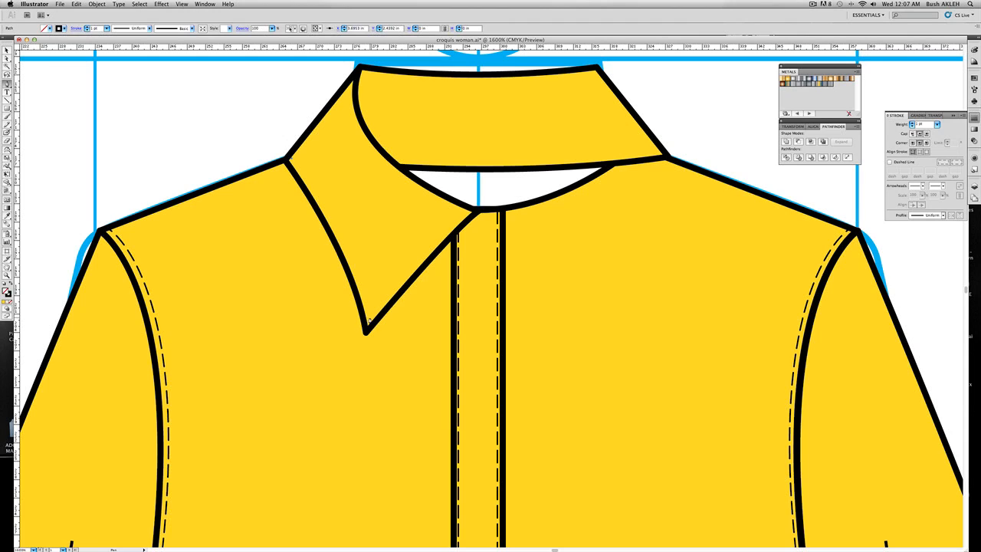
{"action": "left_click_drag", "start_coordinate": [369, 318], "coordinate": [394, 412]}
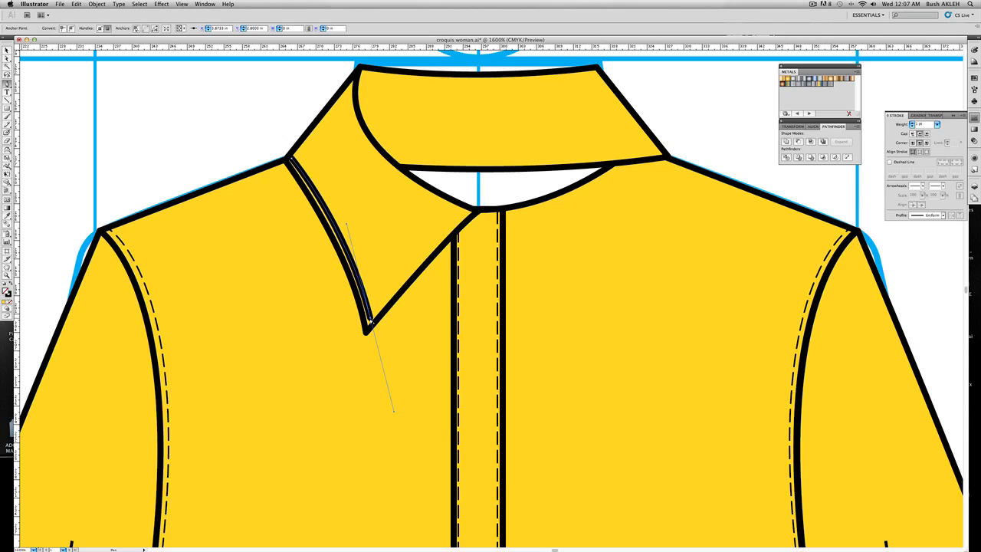
{"action": "left_click", "coordinate": [369, 320]}
{"action": "left_click_drag", "start_coordinate": [469, 211], "coordinate": [508, 174]}
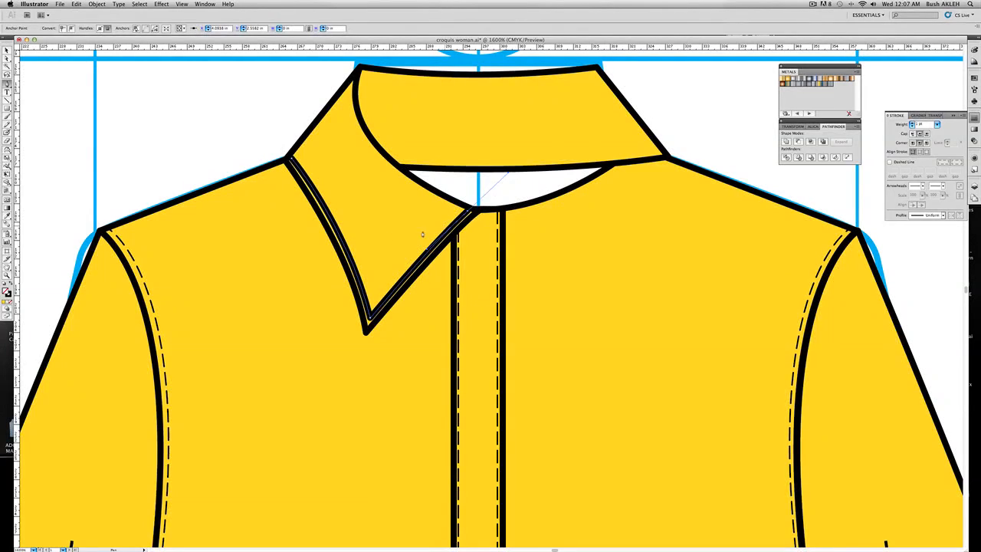
Apply the placket stitching's dashed stroke style to the new path inside the left collar flap with the Eyedropper.
{"action": "key", "text": "i"}
{"action": "left_click", "coordinate": [458, 249]}
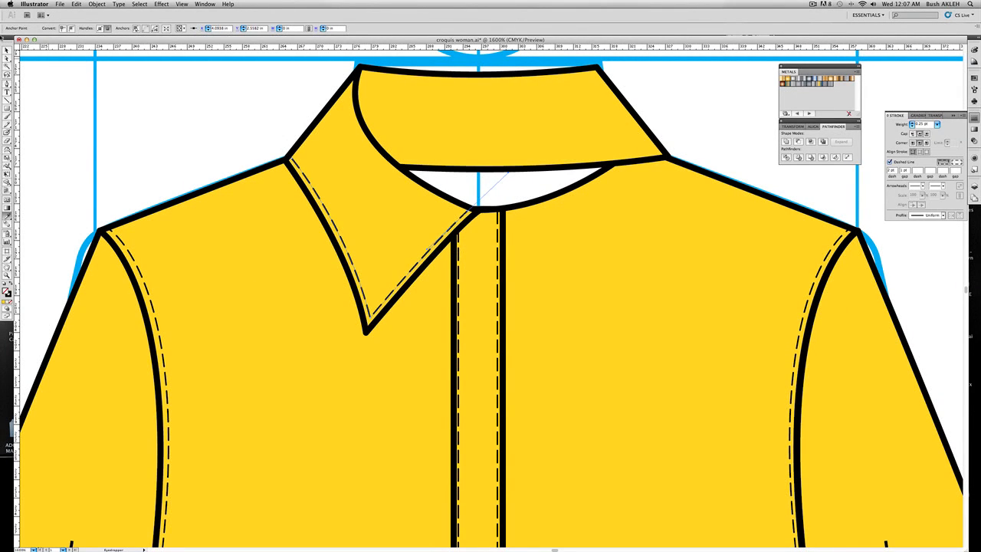
{"action": "key", "text": "v"}
{"action": "left_click", "coordinate": [115, 104]}
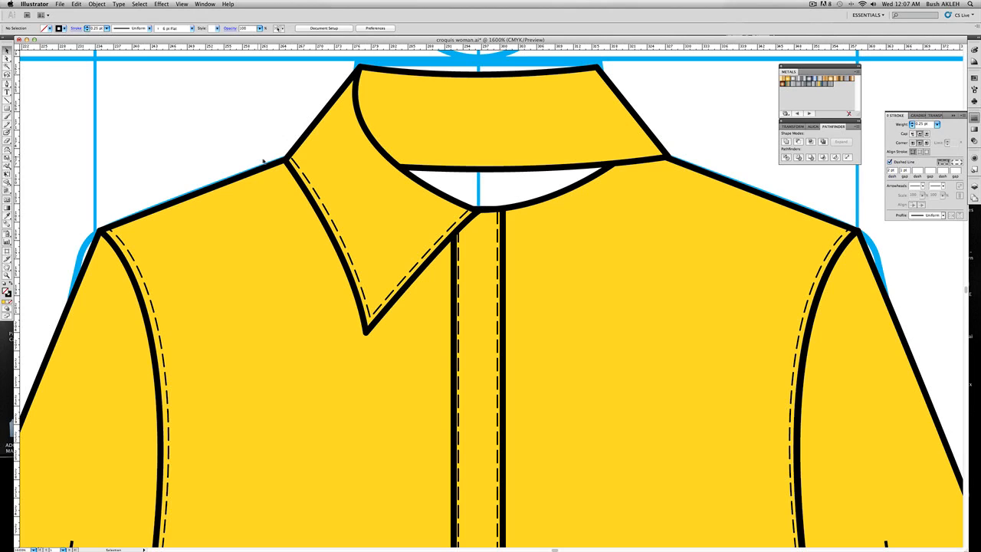
Draw a curved dashed stitch line just above the back collar's lower edge, from the left flap to the right shoulder corner.
{"action": "left_click", "coordinate": [7, 85]}
{"action": "left_click", "coordinate": [393, 162]}
{"action": "left_click_drag", "start_coordinate": [660, 153], "coordinate": [775, 135]}
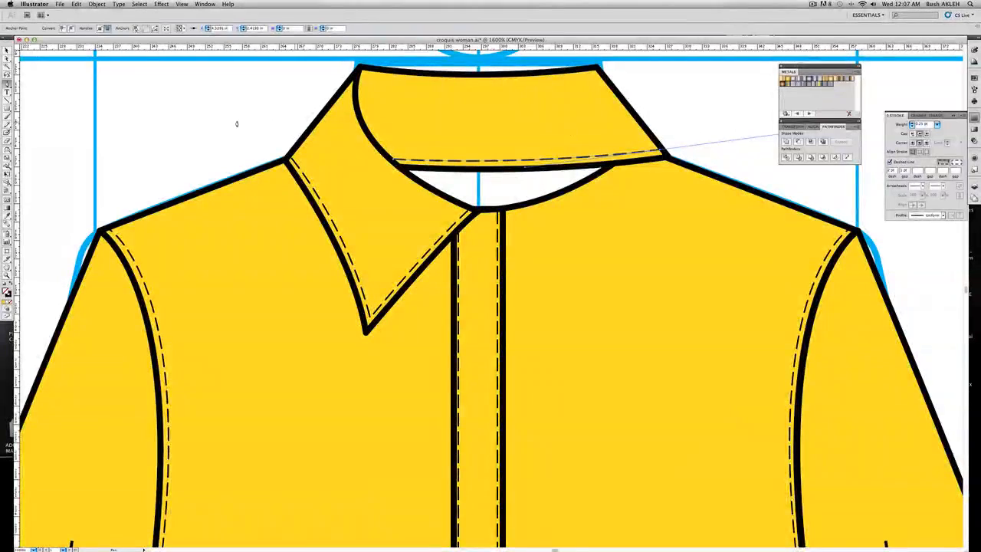
{"action": "left_click", "coordinate": [7, 50]}
{"action": "left_click", "coordinate": [86, 87]}
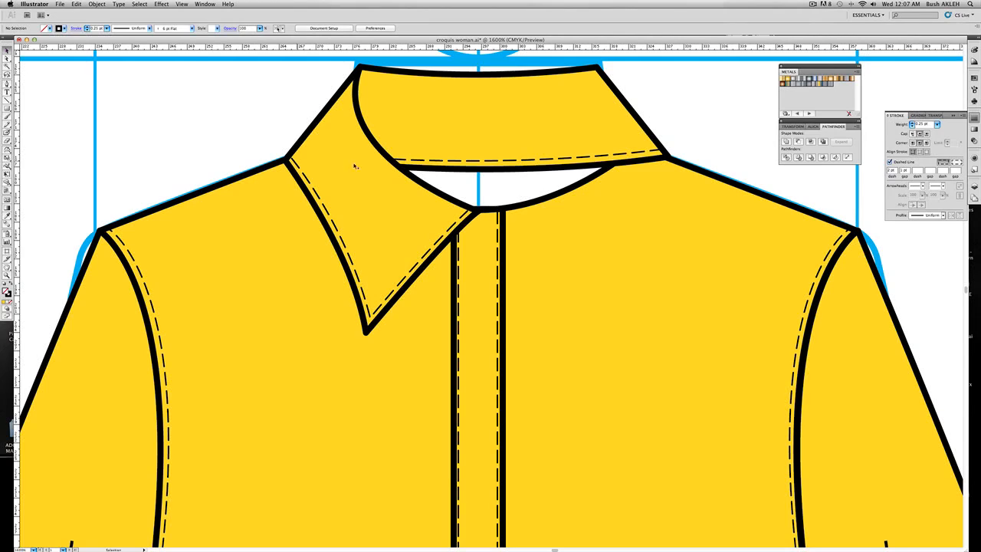
Group the left collar flap with its dashed stitching.
{"action": "left_click", "coordinate": [372, 310]}
{"action": "left_click", "coordinate": [332, 150]}
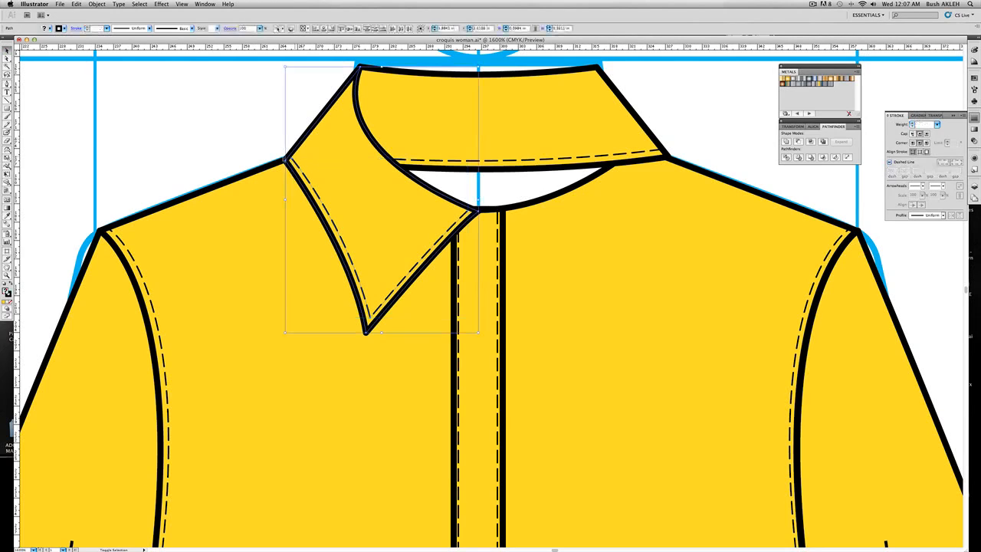
{"action": "right_click", "coordinate": [351, 159]}
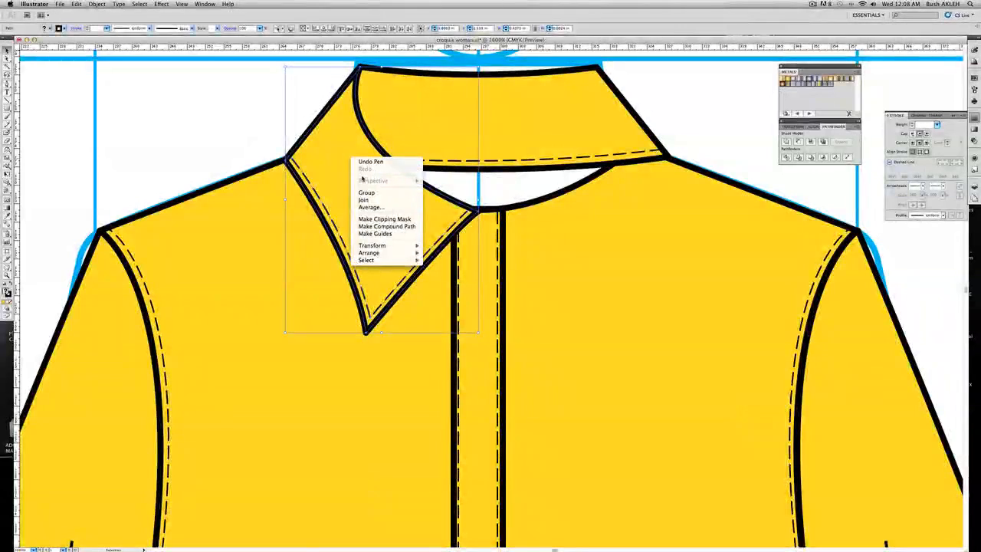
{"action": "left_click", "coordinate": [371, 193]}
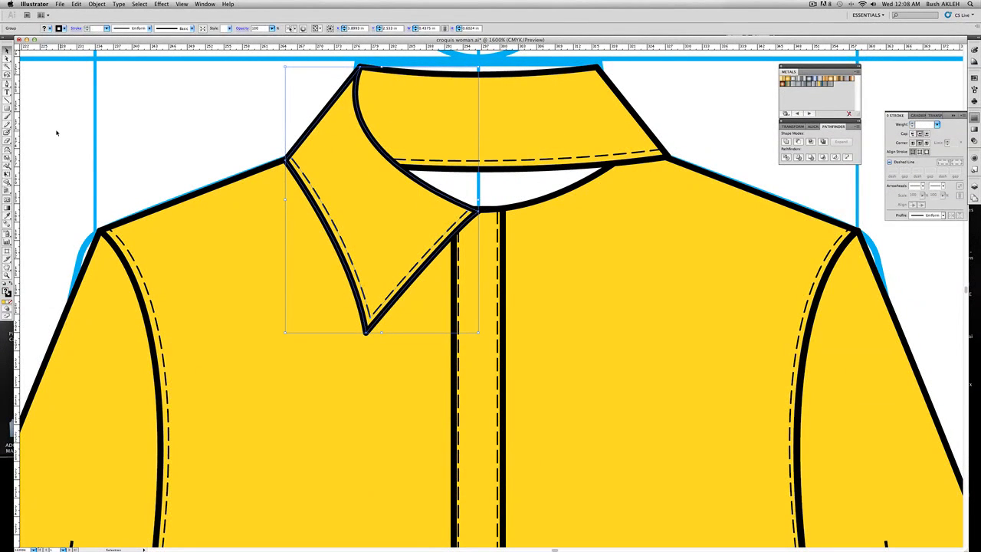
Create a vertically reflected copy of the collar flap group and move it to the opposite side so both flaps meet at the center neckline.
{"action": "double_click", "coordinate": [7, 151]}
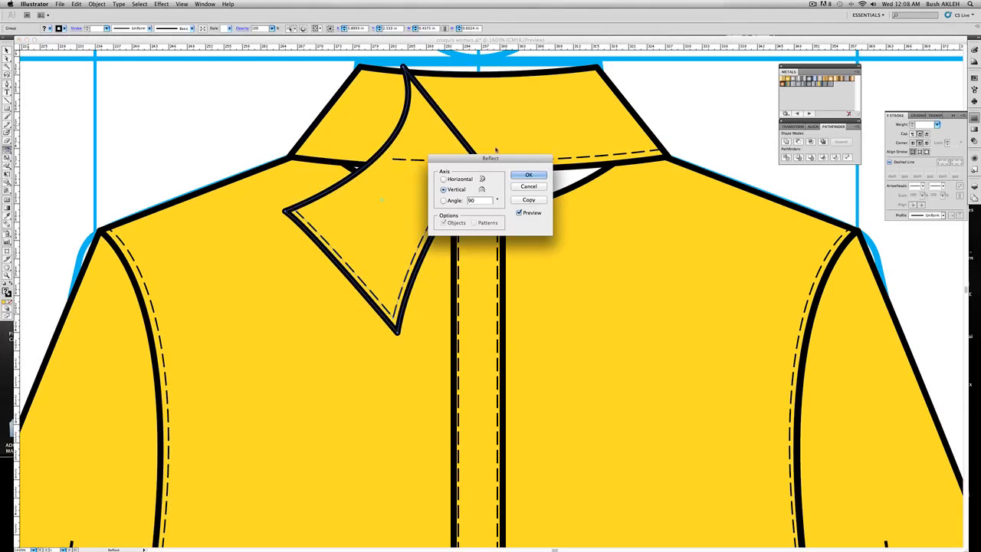
{"action": "left_click", "coordinate": [528, 200]}
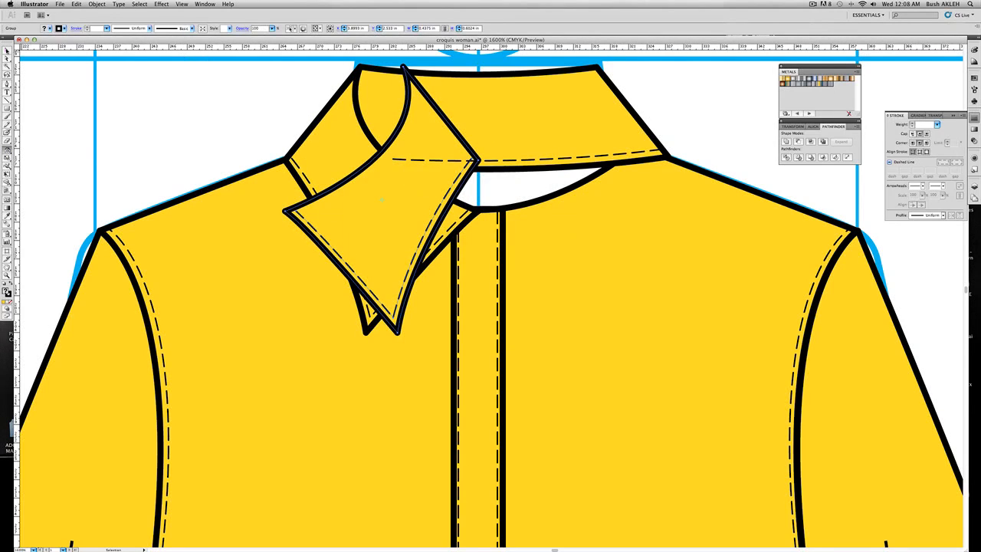
{"action": "key", "text": "v"}
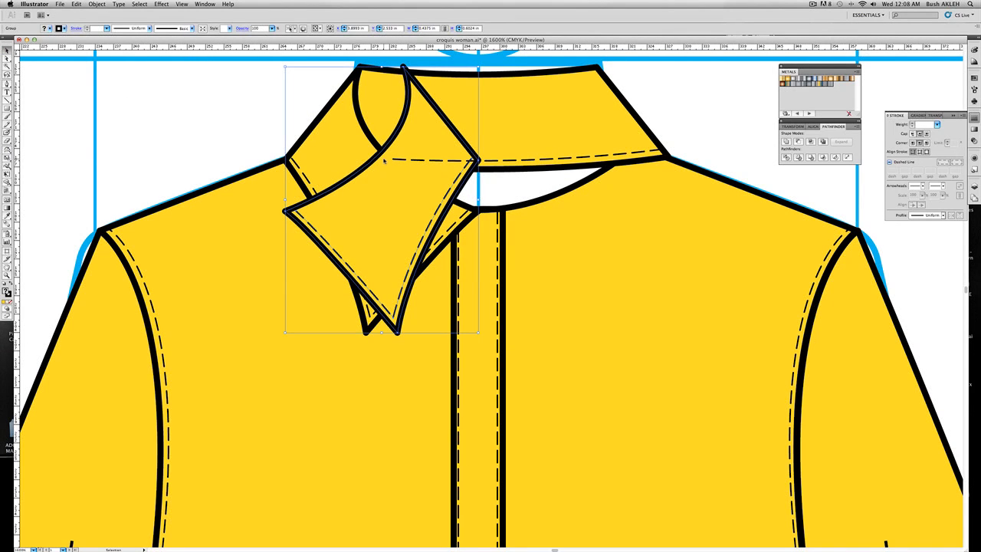
{"action": "left_click_drag", "start_coordinate": [384, 160], "coordinate": [579, 162]}
Bring the right collar flap in front of the back collar's dashed stitch line and deselect it.
{"action": "right_click", "coordinate": [571, 193]}
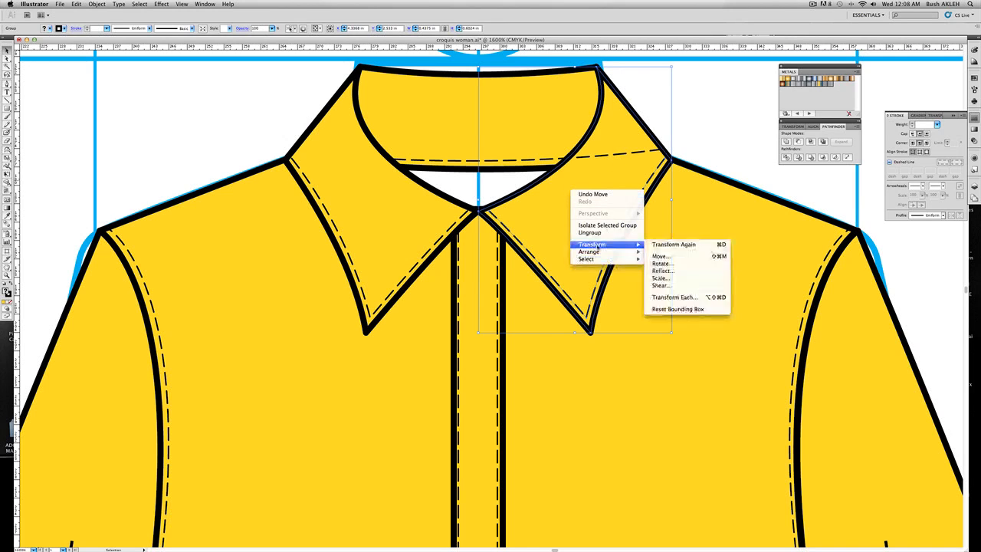
{"action": "mouse_move", "coordinate": [613, 251]}
{"action": "left_click", "coordinate": [652, 251]}
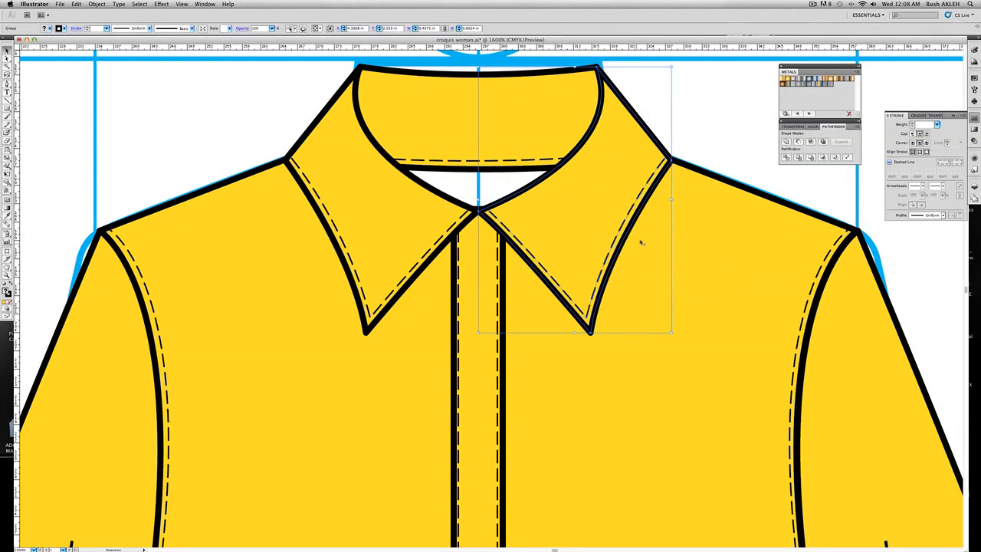
{"action": "left_click", "coordinate": [737, 147]}
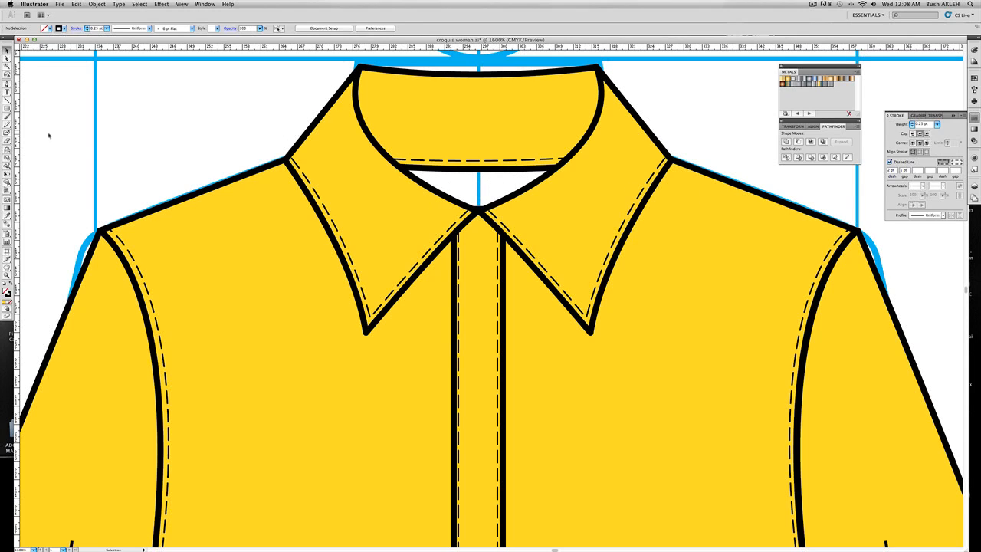
Draw a rectangle covering the neck opening between the collar flaps and fill it with the white-to-black gradient swatch.
{"action": "key", "text": "m"}
{"action": "left_click_drag", "start_coordinate": [389, 153], "coordinate": [579, 208]}
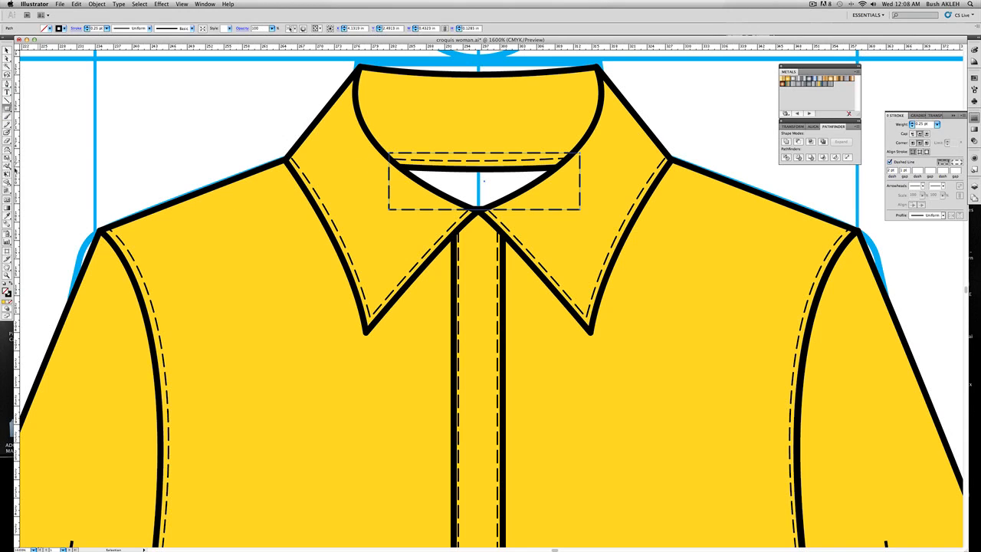
{"action": "left_click", "coordinate": [10, 294]}
{"action": "left_click", "coordinate": [974, 78]}
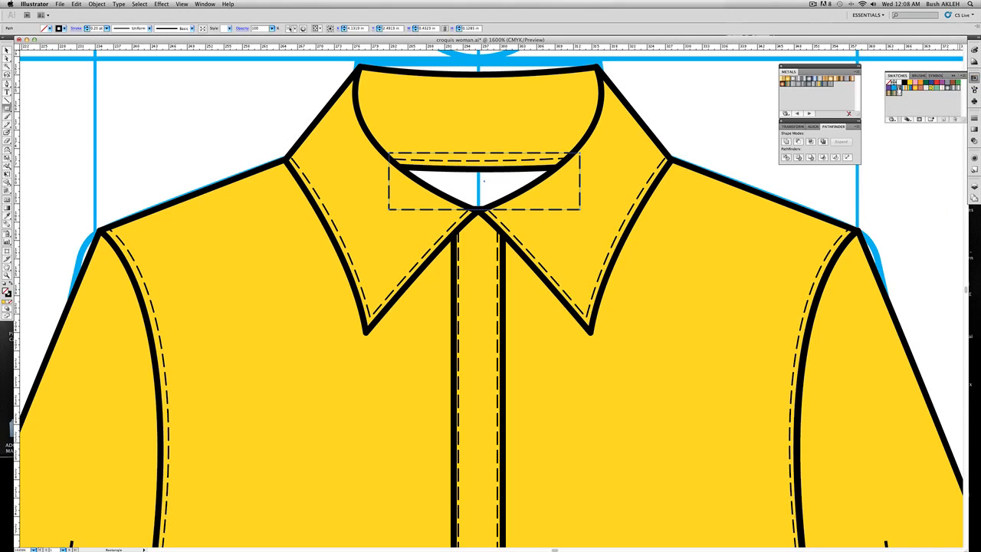
{"action": "left_click", "coordinate": [898, 89]}
{"action": "key", "text": "v"}
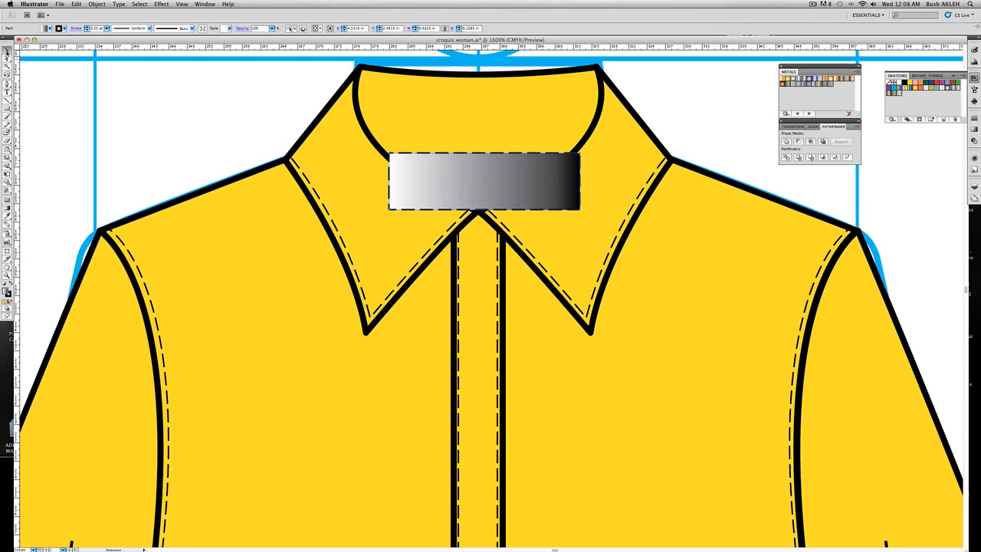
Bring both collar flaps, the back collar and its dashed stitch line in front of the gradient rectangle.
{"action": "left_click", "coordinate": [638, 136]}
{"action": "left_click", "coordinate": [455, 118], "text": "shift"}
{"action": "left_click", "coordinate": [454, 118], "text": "shift"}
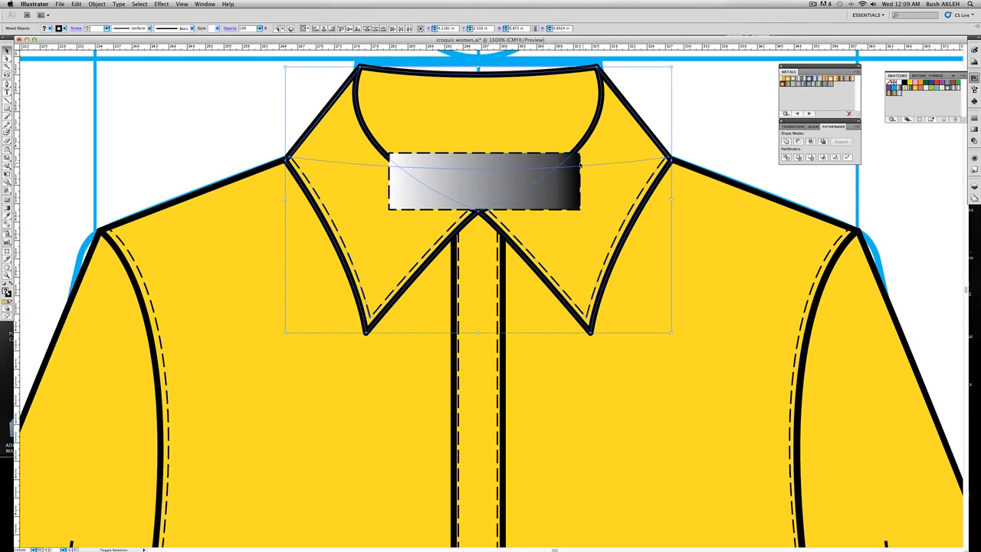
{"action": "left_click", "coordinate": [673, 124]}
{"action": "left_click_drag", "start_coordinate": [673, 120], "coordinate": [575, 169]}
{"action": "left_click", "coordinate": [547, 230], "text": "shift"}
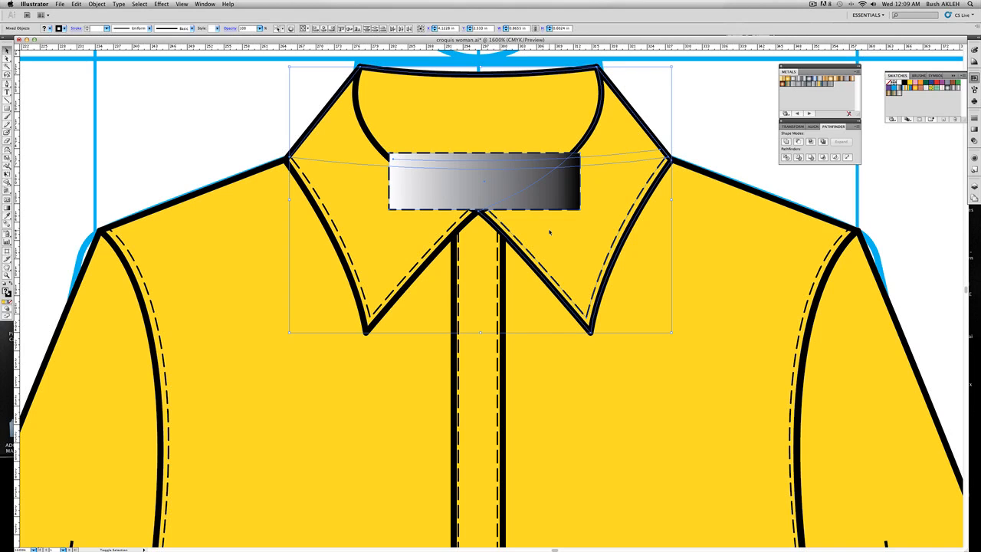
{"action": "left_click", "coordinate": [326, 183], "text": "shift"}
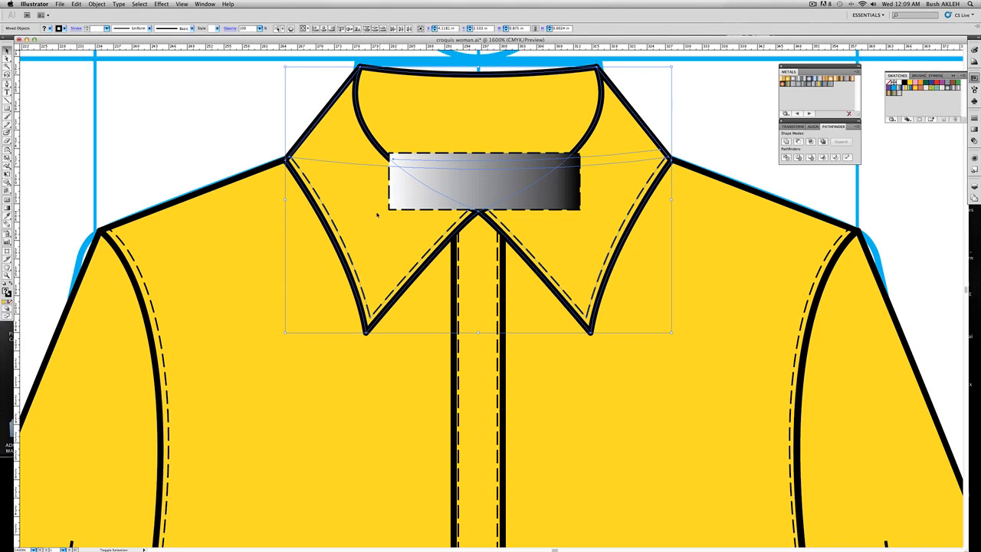
{"action": "right_click", "coordinate": [488, 129]}
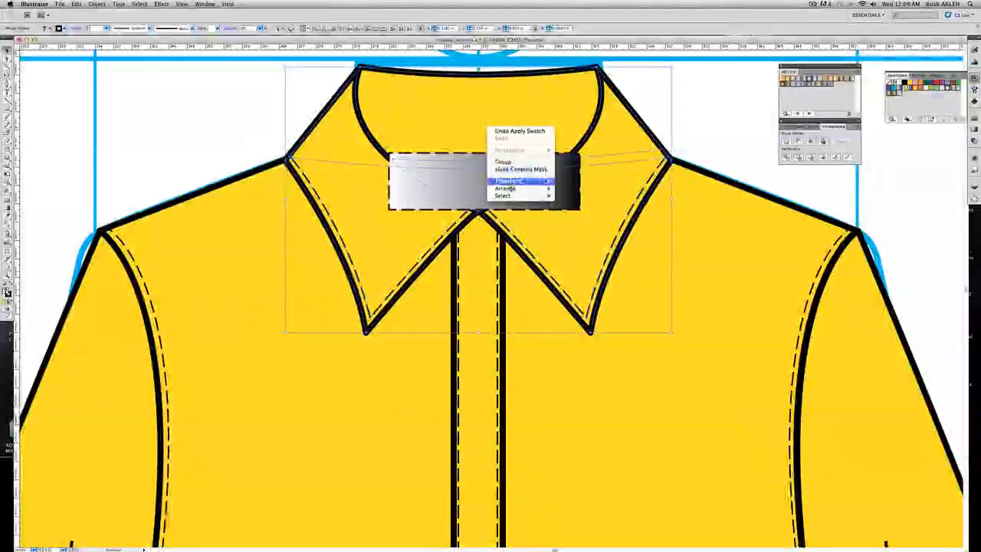
{"action": "mouse_move", "coordinate": [521, 189]}
{"action": "left_click", "coordinate": [574, 190]}
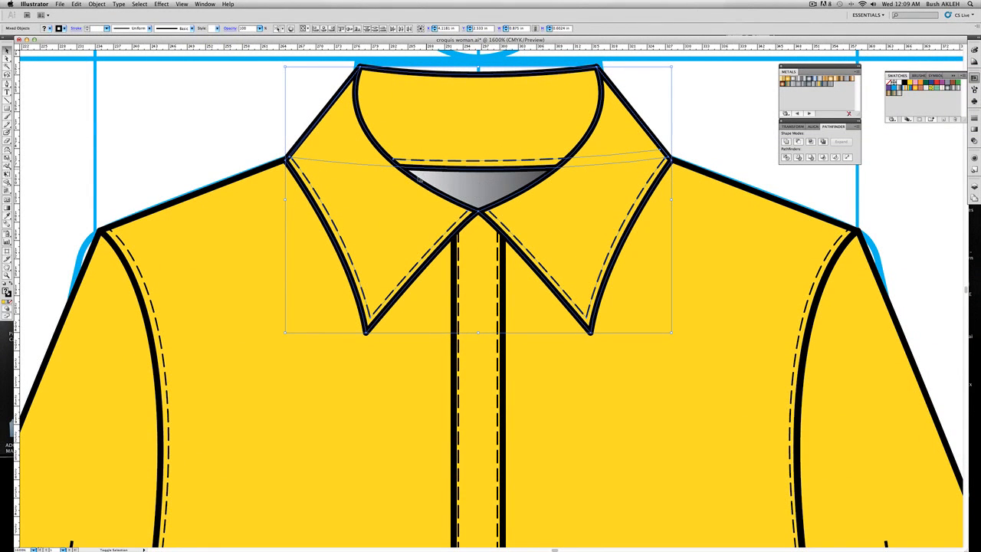
Group the gradient rectangle with the collar flaps, back collar and dashed stitching.
{"action": "left_click", "coordinate": [459, 187], "text": "shift"}
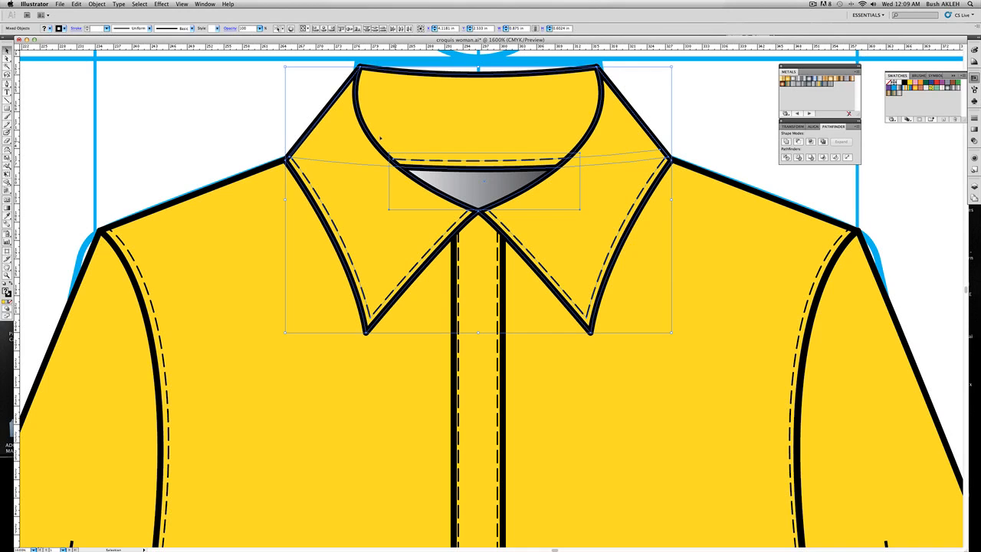
{"action": "right_click", "coordinate": [479, 187]}
{"action": "left_click", "coordinate": [498, 220]}
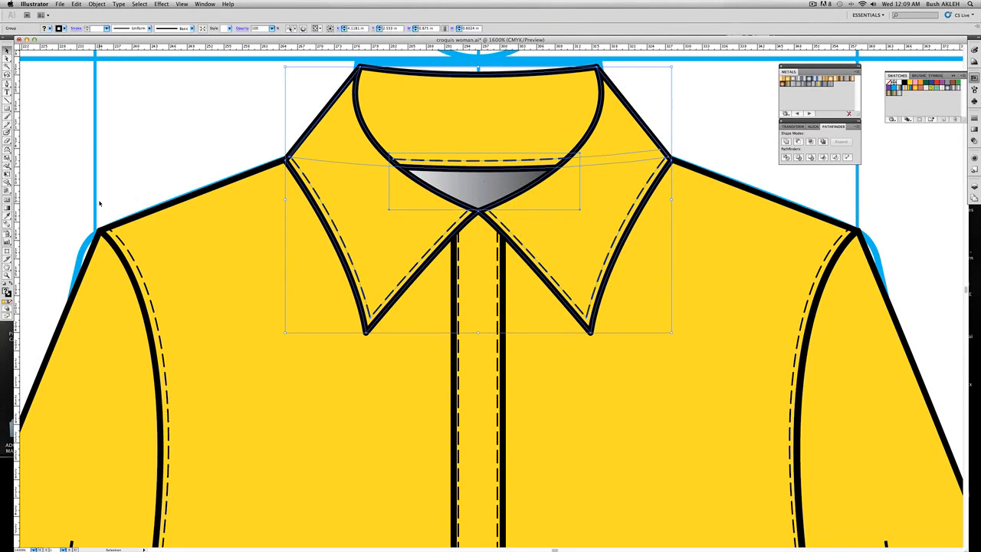
Try moving the grouped collar off the shirt, undo the move and deselect the group.
{"action": "left_click", "coordinate": [6, 275]}
{"action": "left_click", "coordinate": [433, 245], "text": "alt"}
{"action": "left_click", "coordinate": [433, 245], "text": "alt"}
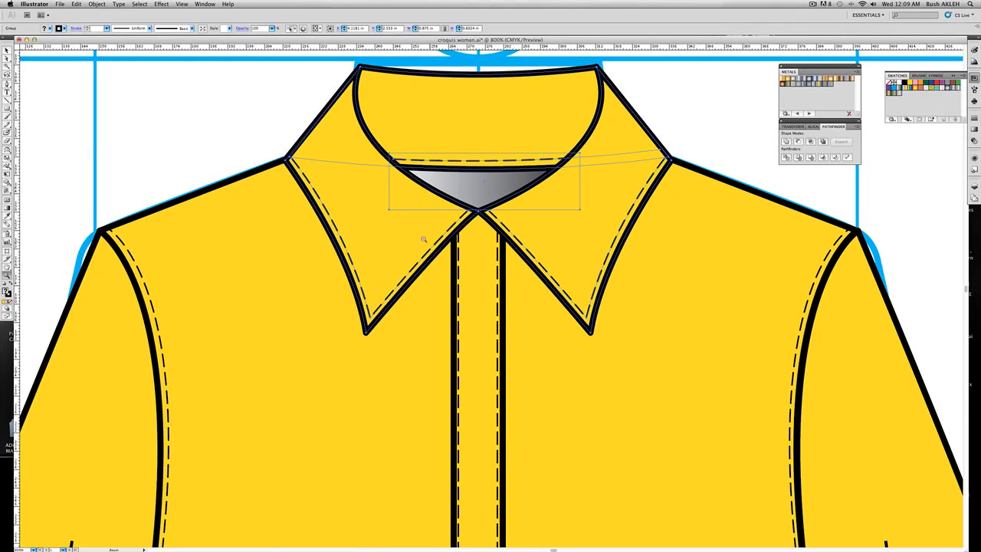
{"action": "left_click_drag", "start_coordinate": [519, 290], "coordinate": [408, 242]}
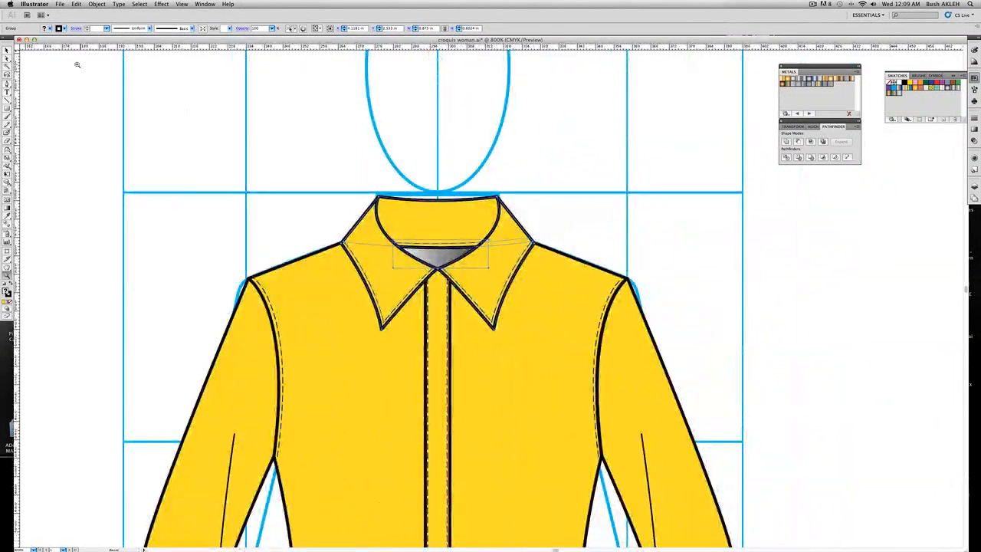
{"action": "left_click", "coordinate": [8, 52]}
{"action": "left_click", "coordinate": [458, 213]}
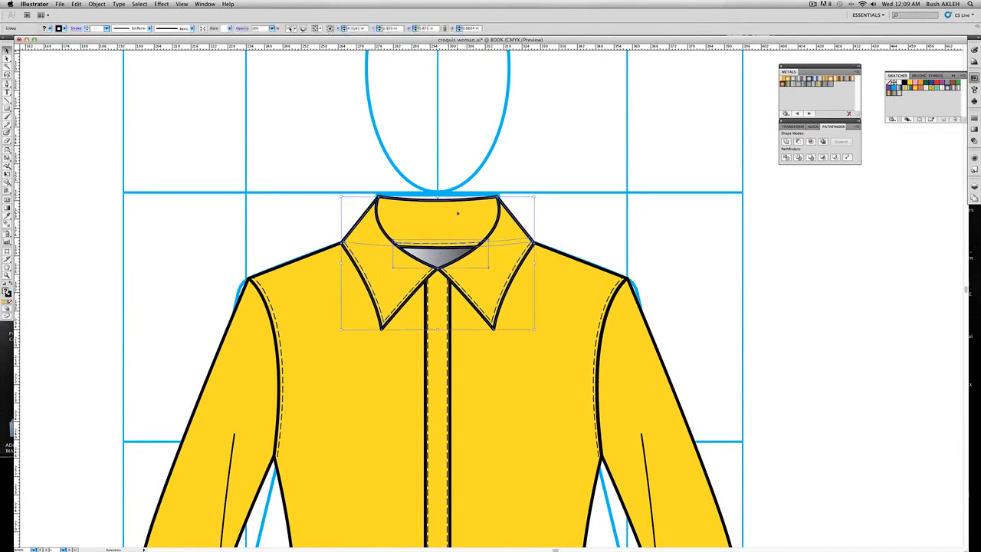
{"action": "left_click_drag", "start_coordinate": [452, 213], "coordinate": [615, 131]}
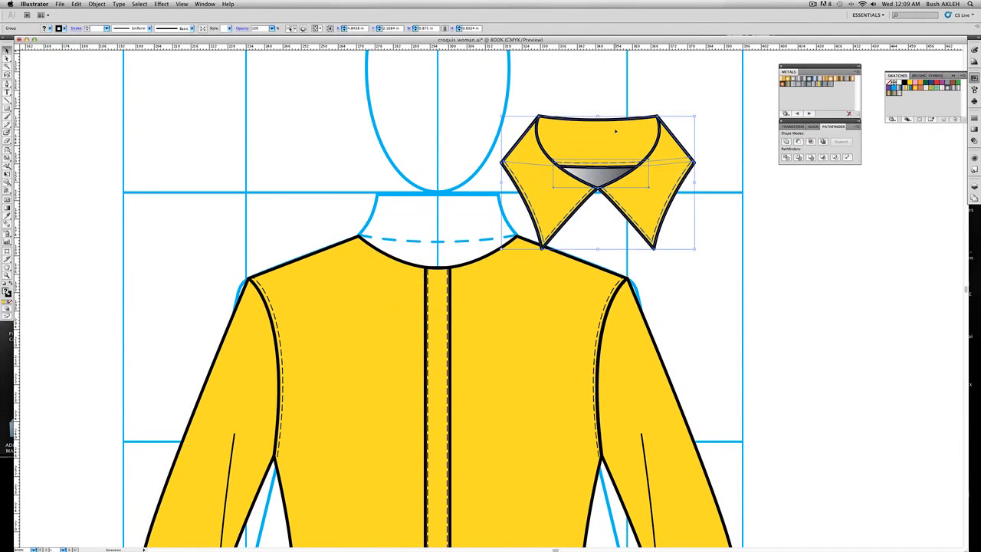
{"action": "key", "text": "super+z"}
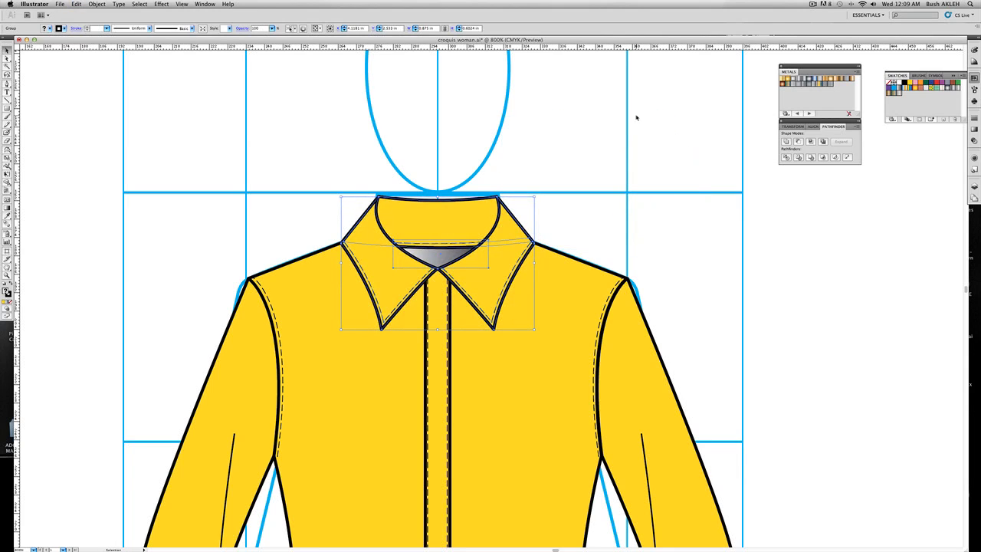
{"action": "left_click", "coordinate": [636, 119]}
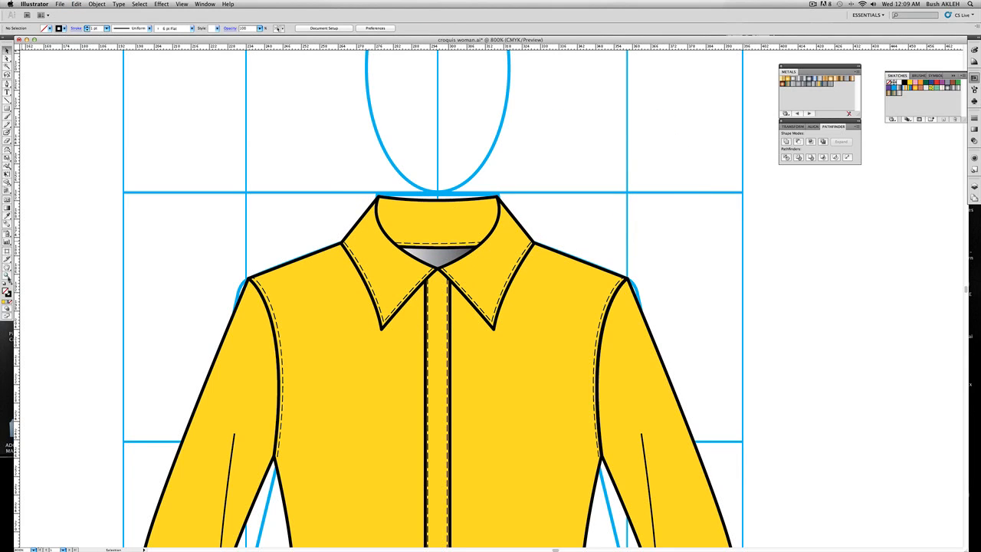
Draw a curved crease line with the Pen tool from the left side seam at the waist down into the shirt front.
{"action": "key", "text": "z"}
{"action": "left_click", "coordinate": [433, 429], "text": "alt"}
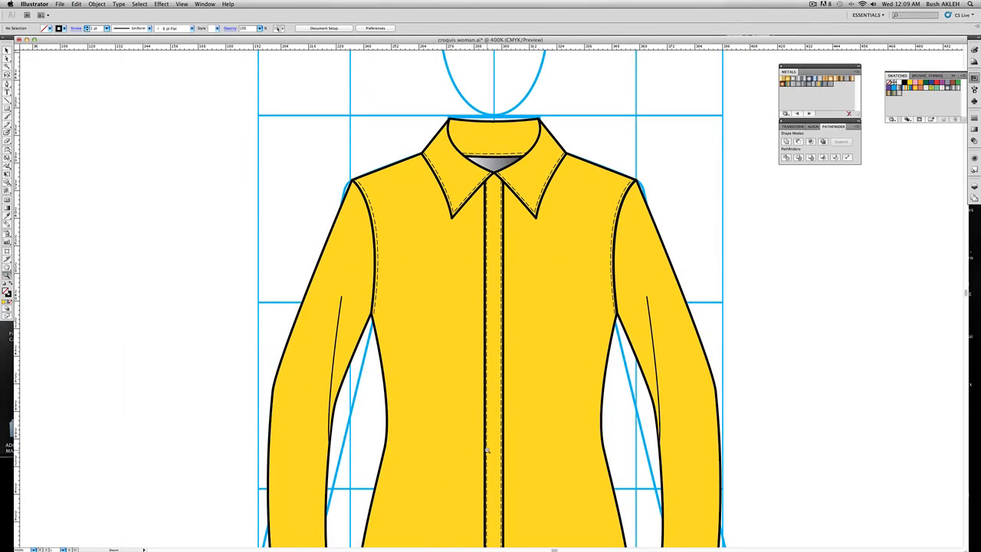
{"action": "left_click", "coordinate": [487, 451], "text": "alt"}
{"action": "left_click_drag", "start_coordinate": [524, 296], "coordinate": [421, 277]}
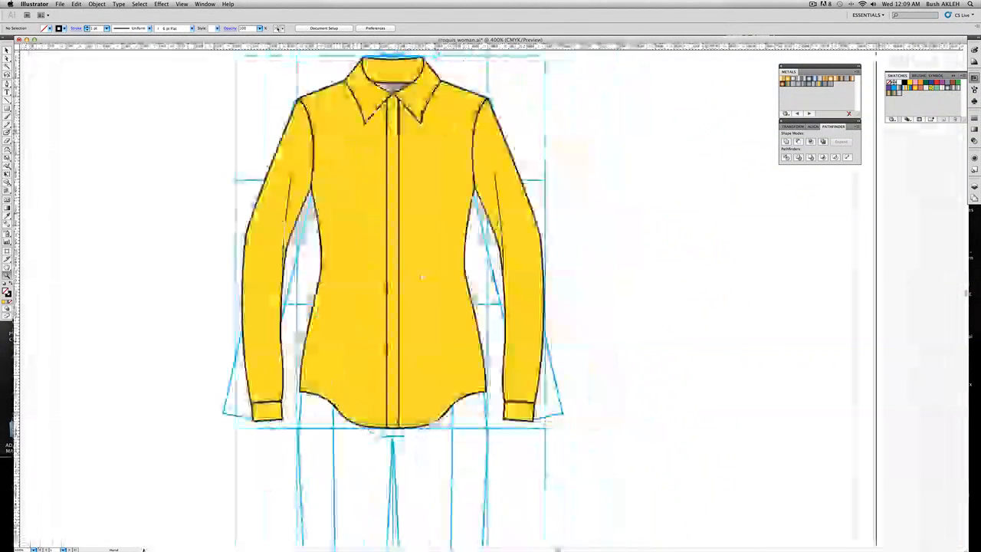
{"action": "key", "text": "p"}
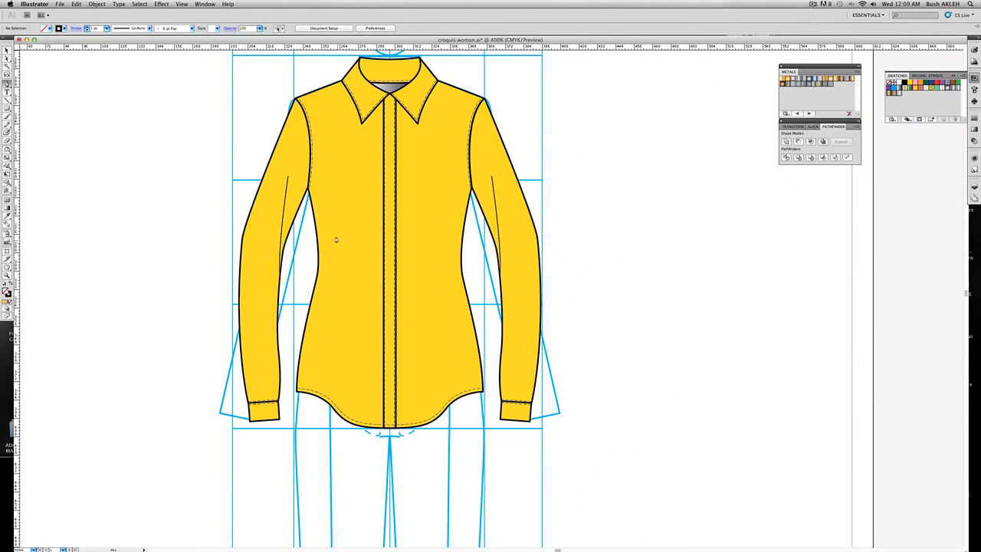
{"action": "left_click", "coordinate": [317, 239]}
{"action": "left_click", "coordinate": [329, 334]}
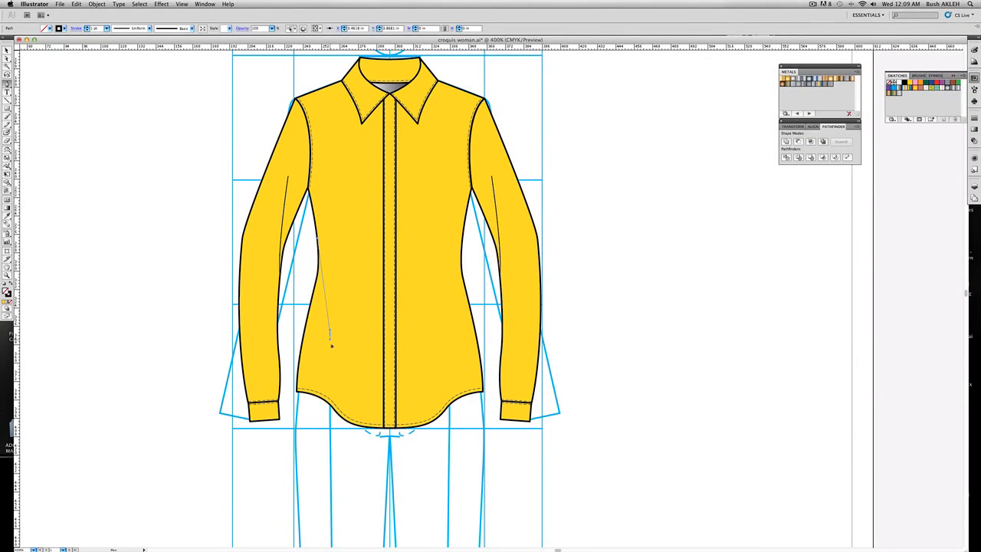
{"action": "left_click_drag", "start_coordinate": [331, 345], "coordinate": [335, 354]}
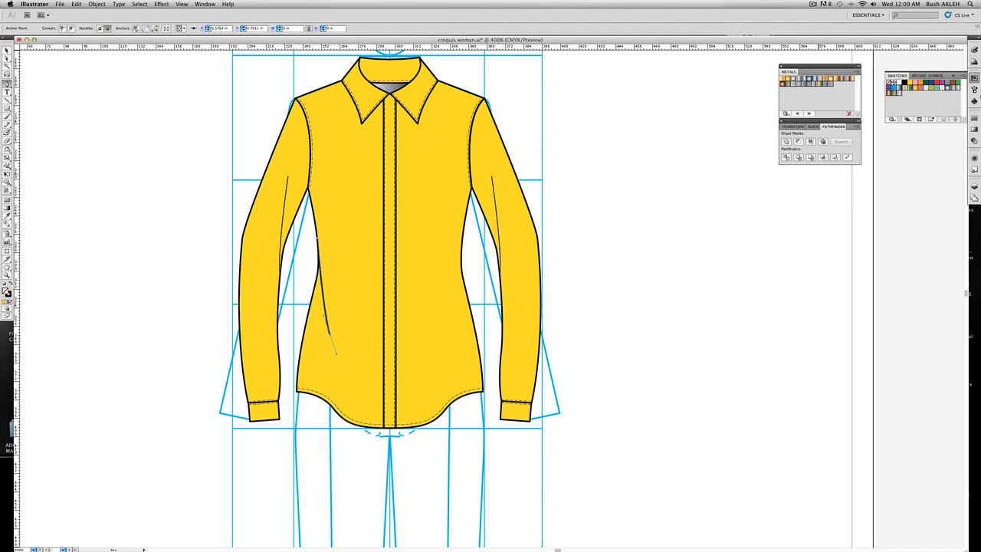
Set the left waist crease line's stroke weight to 0.25 pt.
{"action": "left_click", "coordinate": [973, 118]}
{"action": "left_click", "coordinate": [936, 124]}
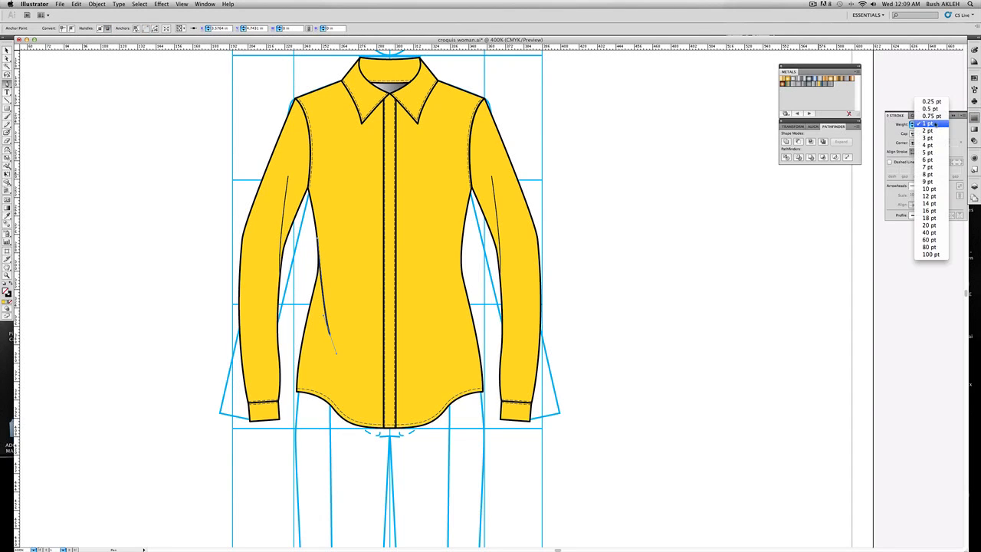
{"action": "left_click", "coordinate": [930, 101]}
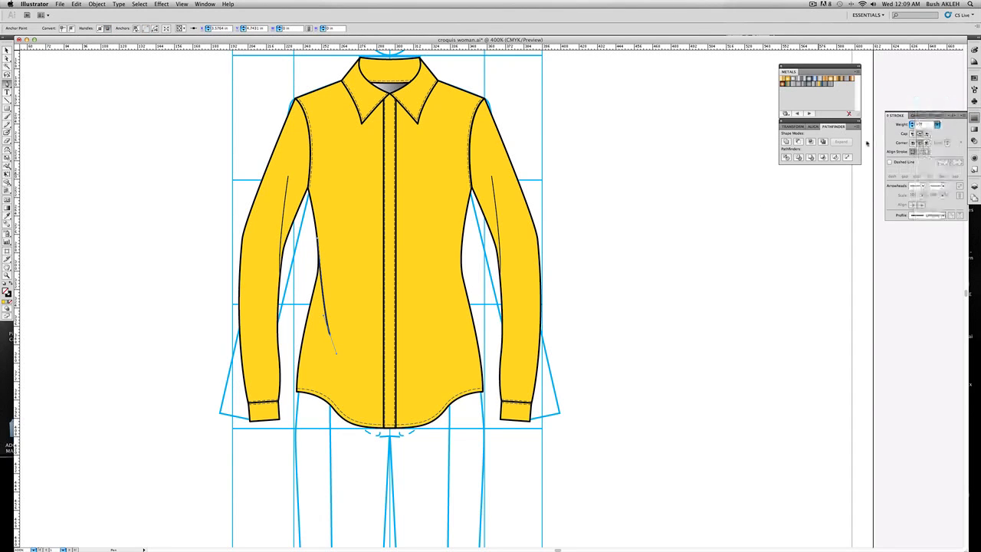
{"action": "right_click", "coordinate": [655, 158]}
{"action": "left_click", "coordinate": [619, 149]}
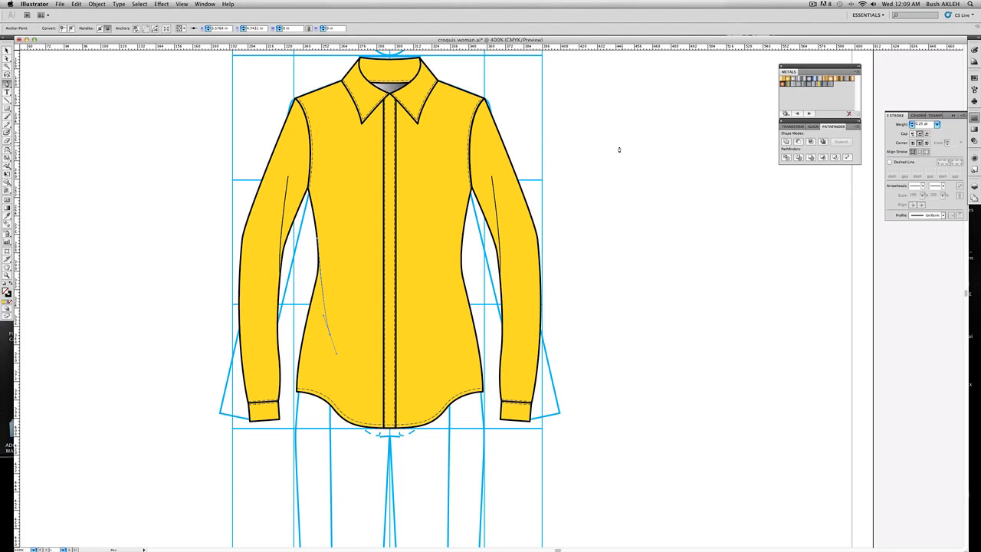
{"action": "left_click_drag", "start_coordinate": [461, 220], "coordinate": [474, 252]}
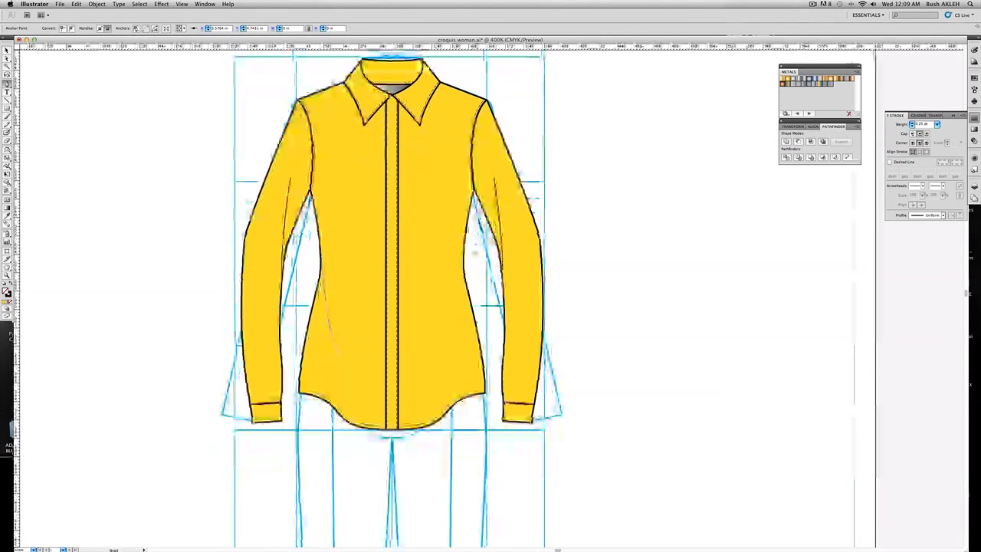
{"action": "left_click", "coordinate": [463, 259]}
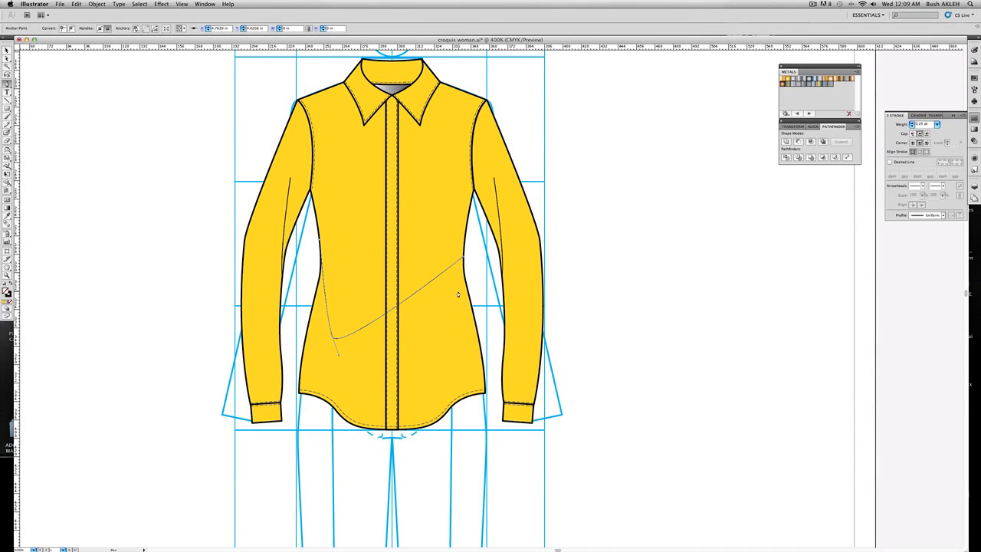
{"action": "key", "text": "super+z"}
{"action": "key", "text": "super+z"}
{"action": "right_click", "coordinate": [486, 289]}
{"action": "left_click", "coordinate": [483, 265]}
{"action": "right_click", "coordinate": [473, 260]}
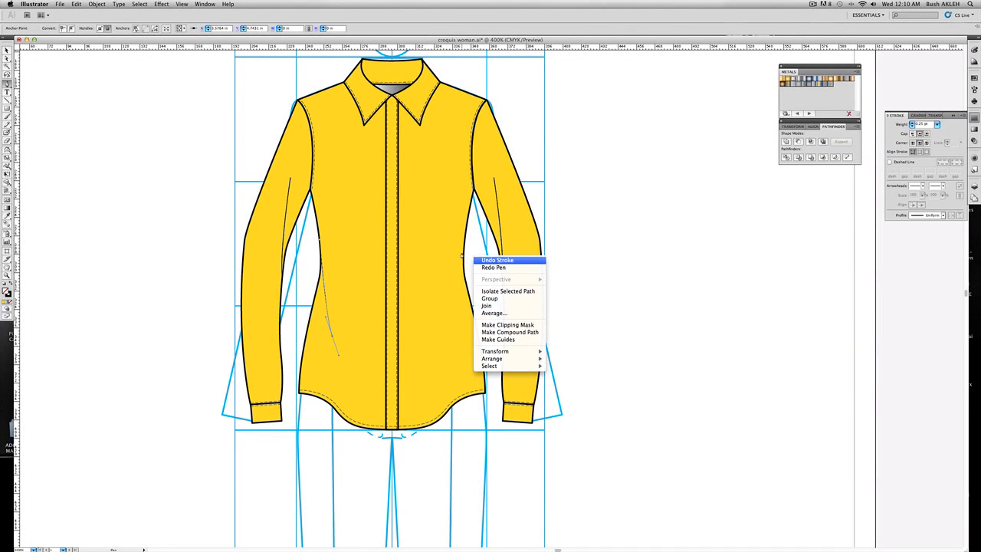
{"action": "left_click", "coordinate": [6, 52]}
{"action": "left_click", "coordinate": [50, 68]}
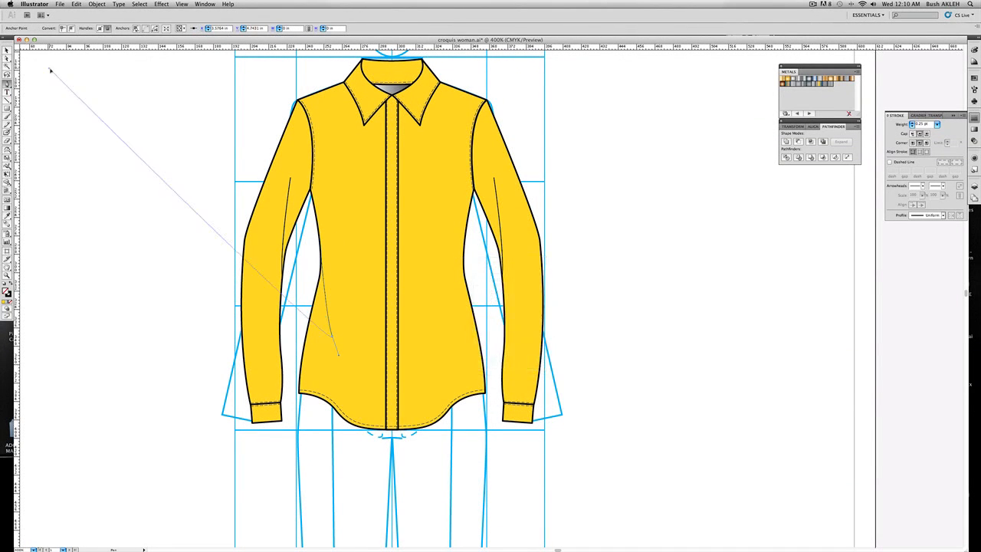
{"action": "key", "text": "super+z"}
Draw a separate short curved crease line from the right side seam at the waist down into the shirt front, and deselect it.
{"action": "left_click", "coordinate": [7, 51]}
{"action": "key", "text": "p"}
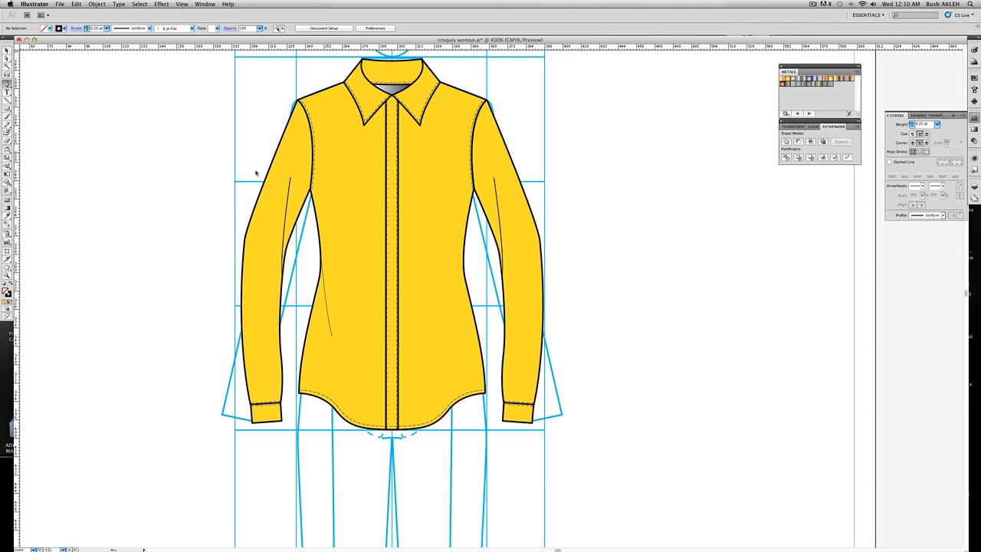
{"action": "left_click", "coordinate": [463, 255]}
{"action": "left_click", "coordinate": [457, 300]}
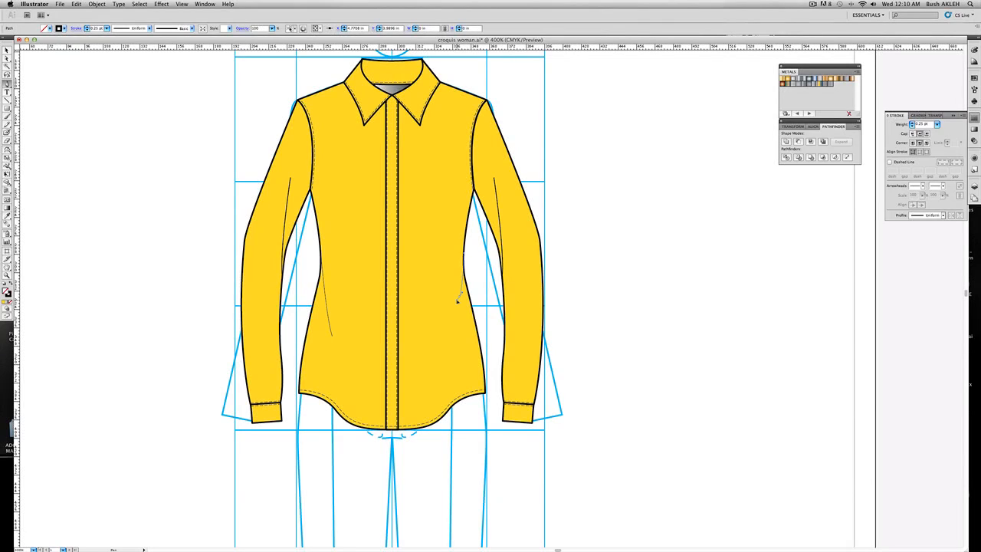
{"action": "left_click_drag", "start_coordinate": [457, 301], "coordinate": [458, 299]}
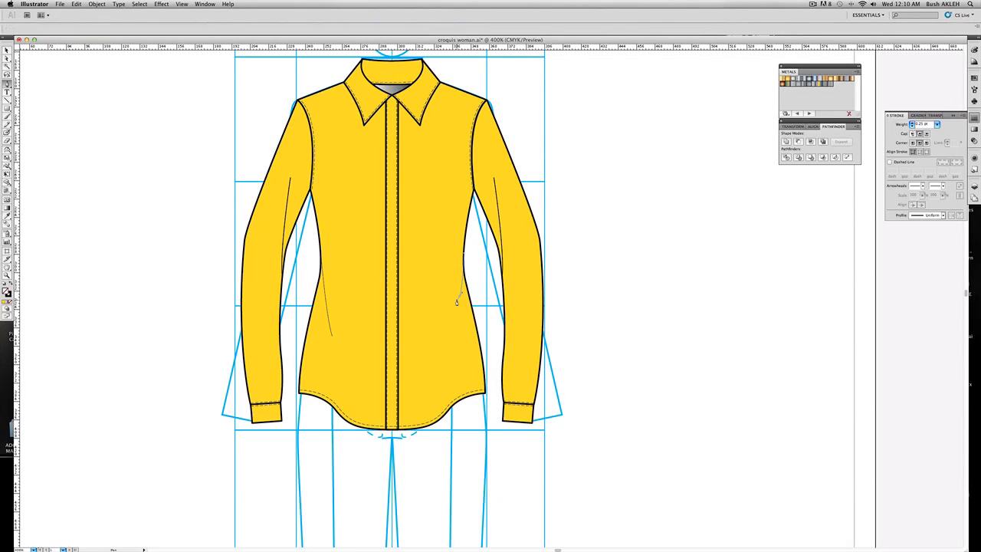
{"action": "right_click", "coordinate": [585, 238]}
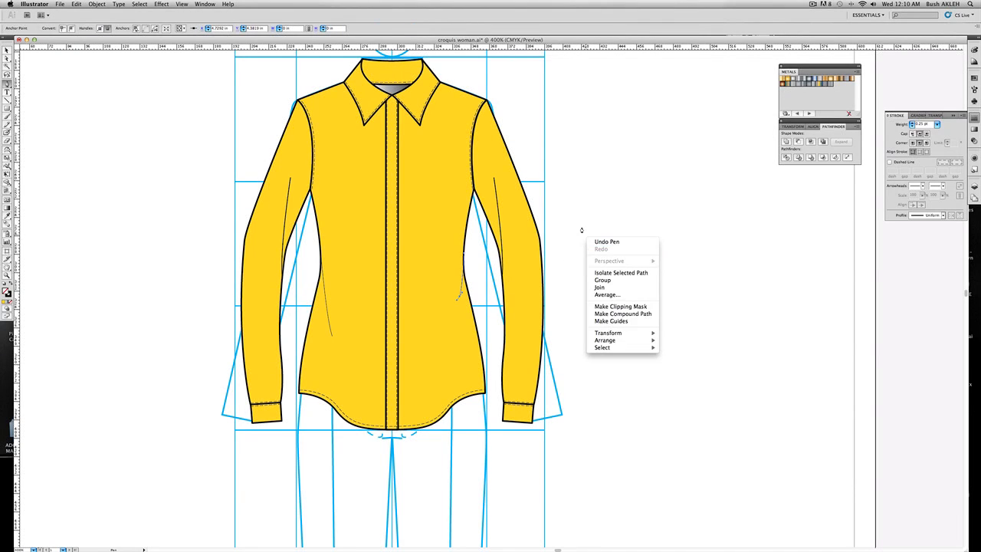
{"action": "left_click", "coordinate": [578, 215]}
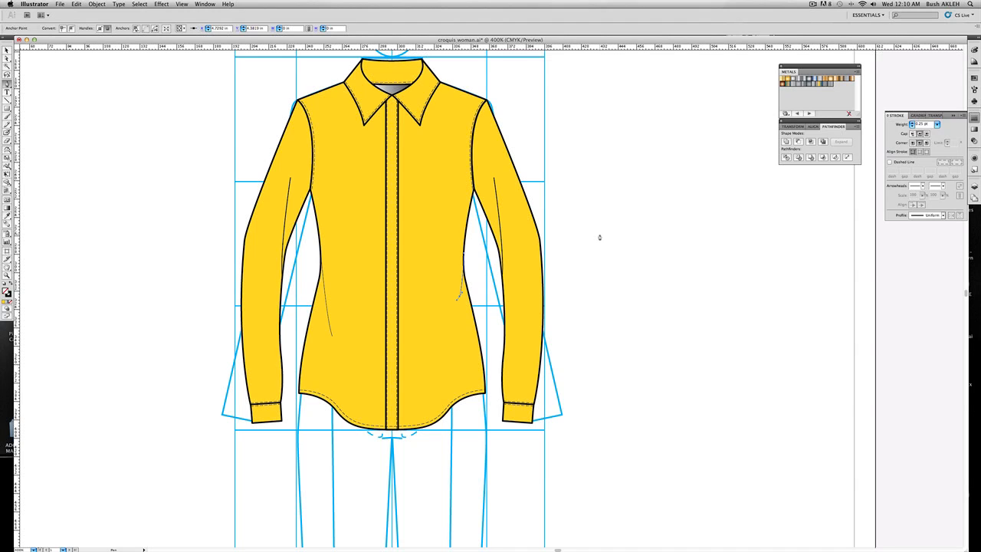
{"action": "left_click", "coordinate": [595, 235]}
{"action": "key", "text": "super+z"}
{"action": "left_click", "coordinate": [591, 236], "text": "super"}
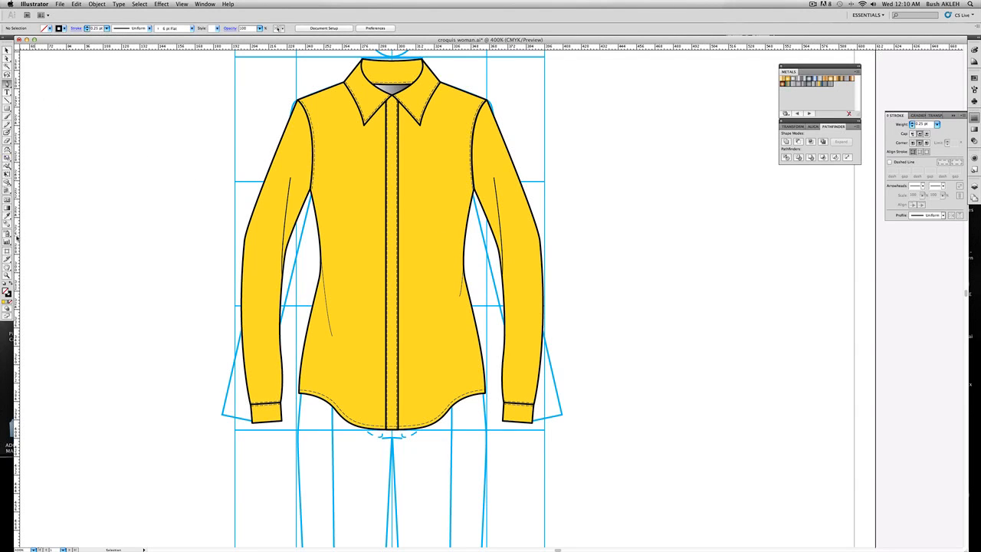
{"action": "left_click", "coordinate": [6, 275]}
{"action": "scroll", "coordinate": [337, 163], "scroll_direction": "up", "scroll_amount": 3}
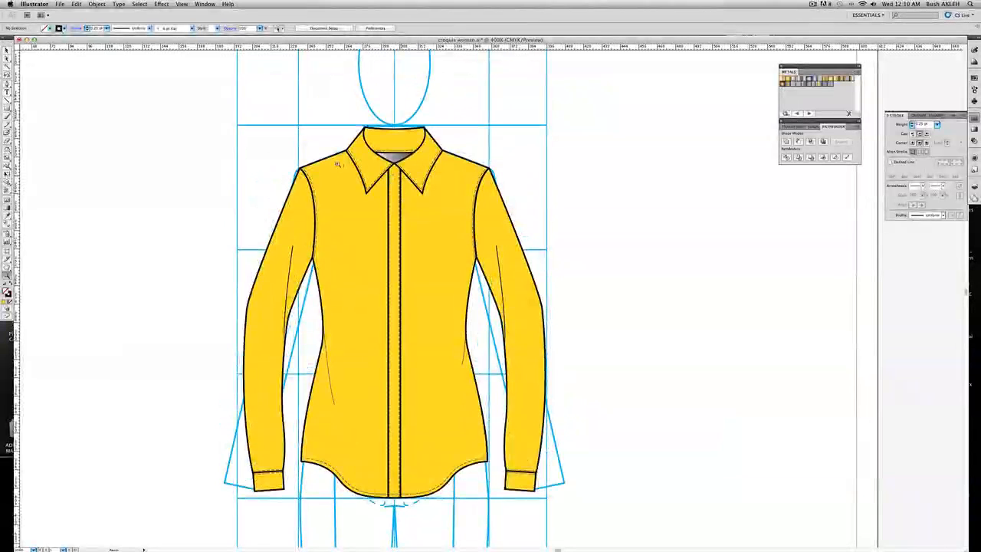
Draw a circle about 0.06 in across with the Ellipse tool on the placket just below the collar opening.
{"action": "left_click_drag", "start_coordinate": [357, 139], "coordinate": [525, 233]}
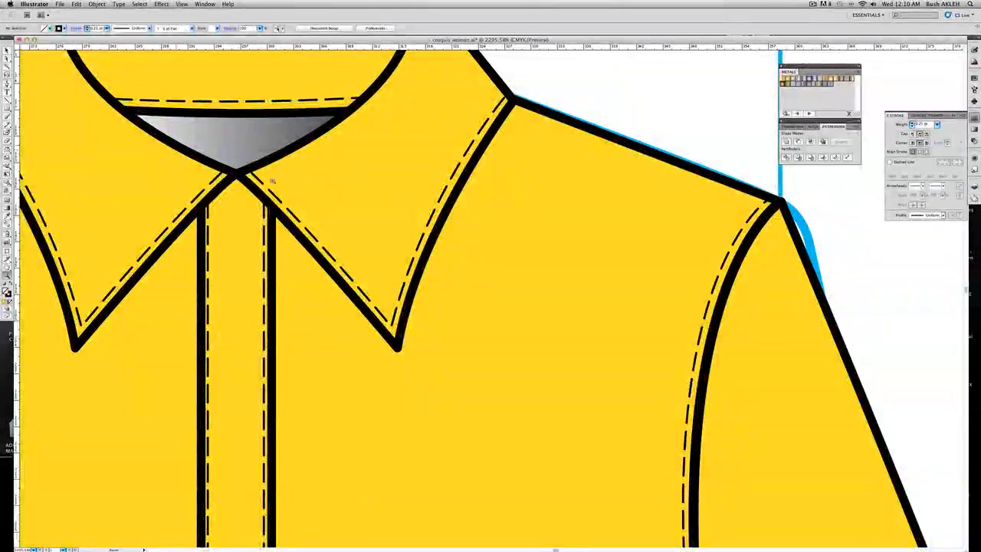
{"action": "left_click_drag", "start_coordinate": [384, 243], "coordinate": [507, 353]}
{"action": "left_click", "coordinate": [8, 109]}
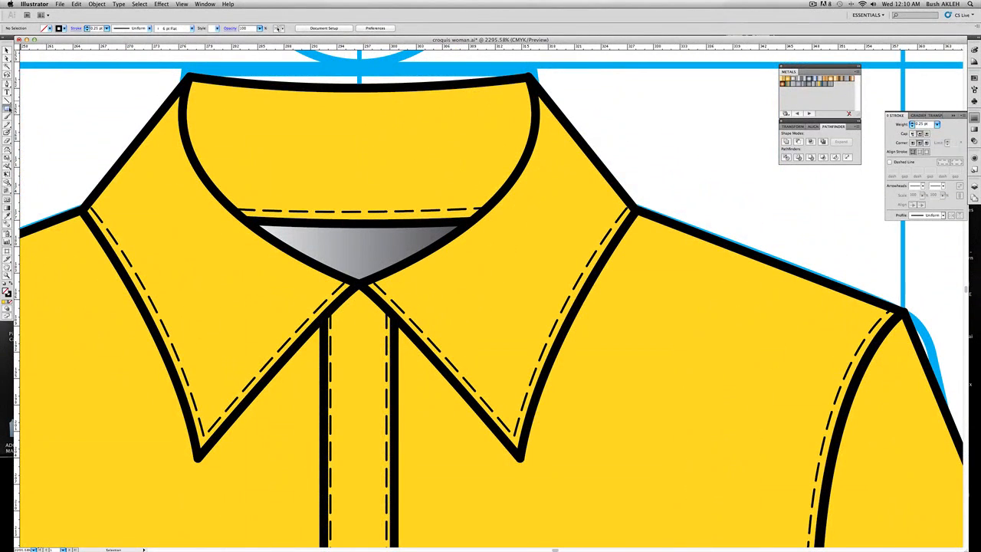
{"action": "left_click_drag", "start_coordinate": [7, 109], "coordinate": [47, 114]}
{"action": "left_click_drag", "start_coordinate": [335, 337], "coordinate": [374, 376]}
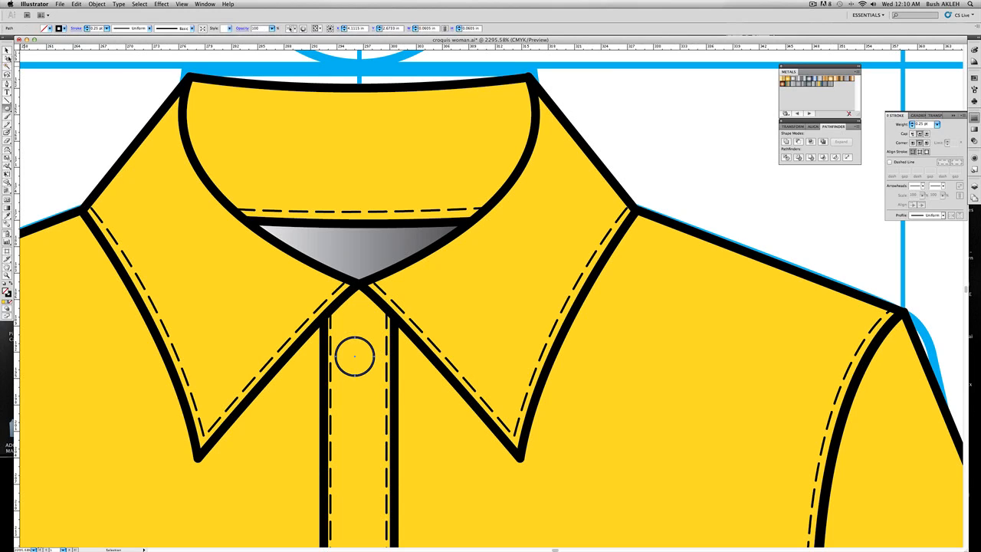
Move the circle off the shirt into the blank area beside the collar and fill it with a pale metallic gradient from the Metals swatches.
{"action": "left_click", "coordinate": [7, 50]}
{"action": "left_click_drag", "start_coordinate": [355, 358], "coordinate": [688, 165]}
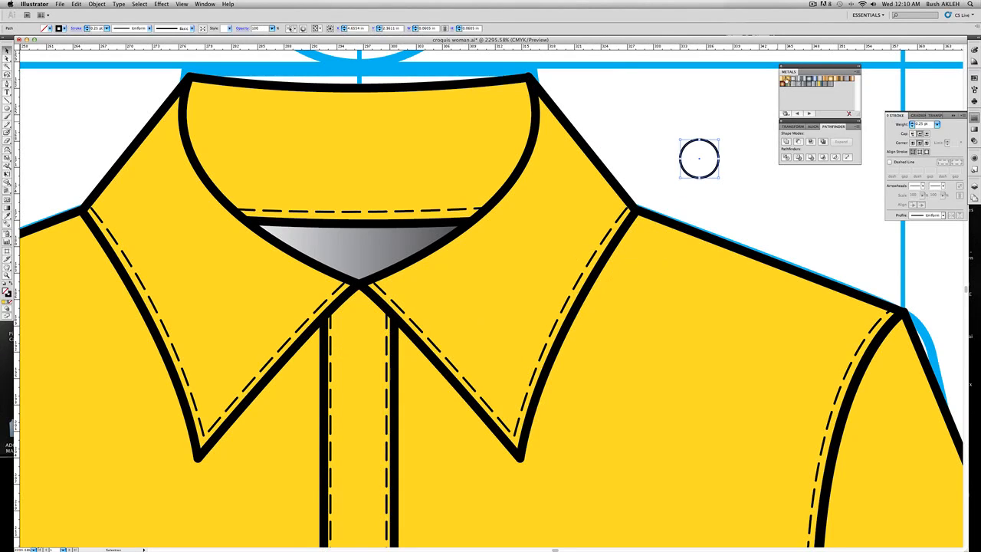
{"action": "left_click", "coordinate": [786, 79]}
{"action": "left_click", "coordinate": [685, 108]}
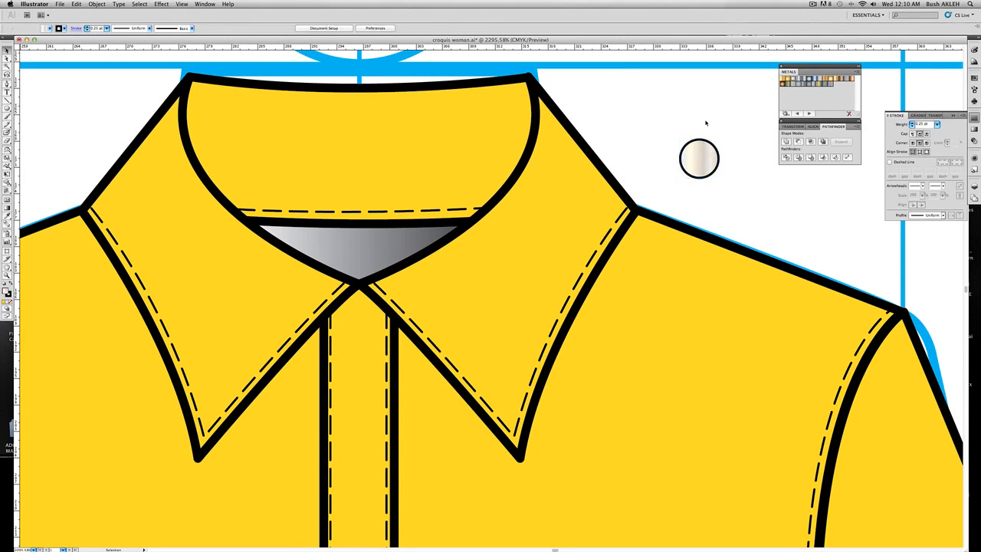
Duplicate the gradient circle, scale the copy down to a little over half size and place it in the middle of the original circle.
{"action": "left_click", "coordinate": [692, 155]}
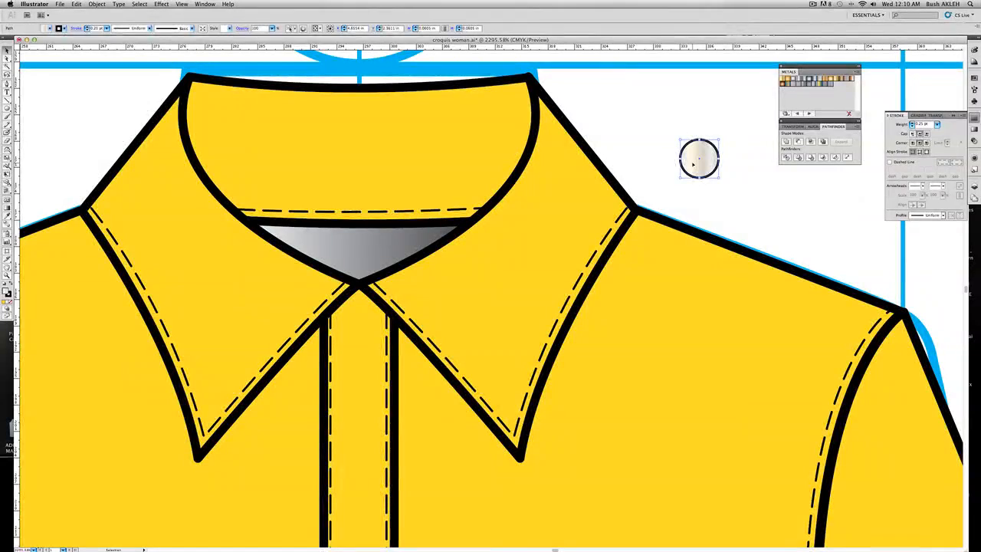
{"action": "key", "text": "super+c"}
{"action": "key", "text": "super+v"}
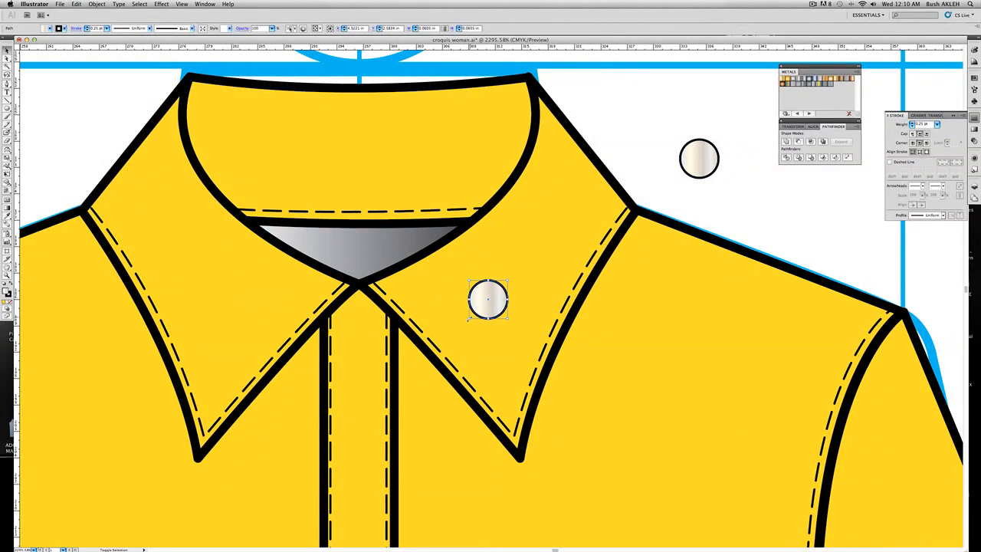
{"action": "left_click_drag", "start_coordinate": [469, 318], "coordinate": [486, 301]}
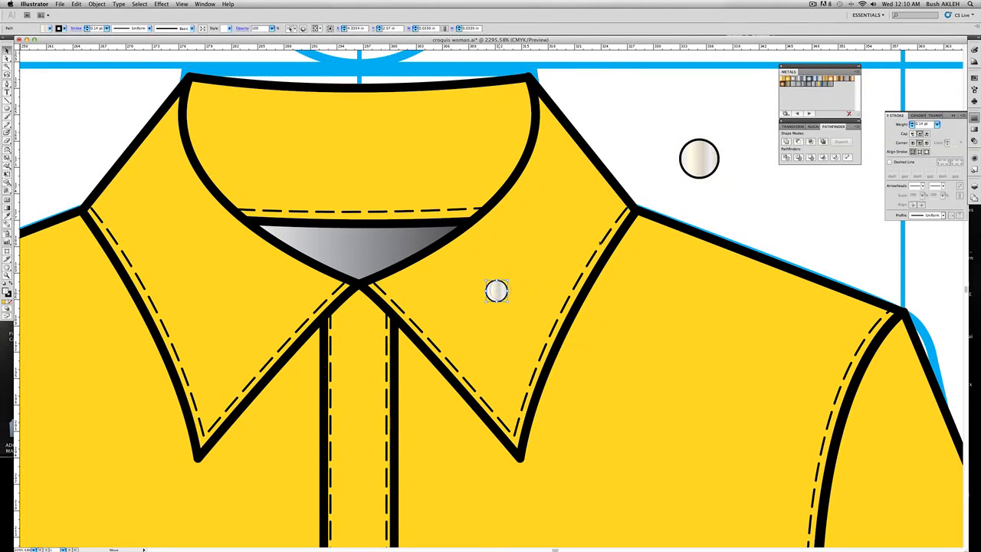
{"action": "left_click_drag", "start_coordinate": [700, 162], "coordinate": [699, 163]}
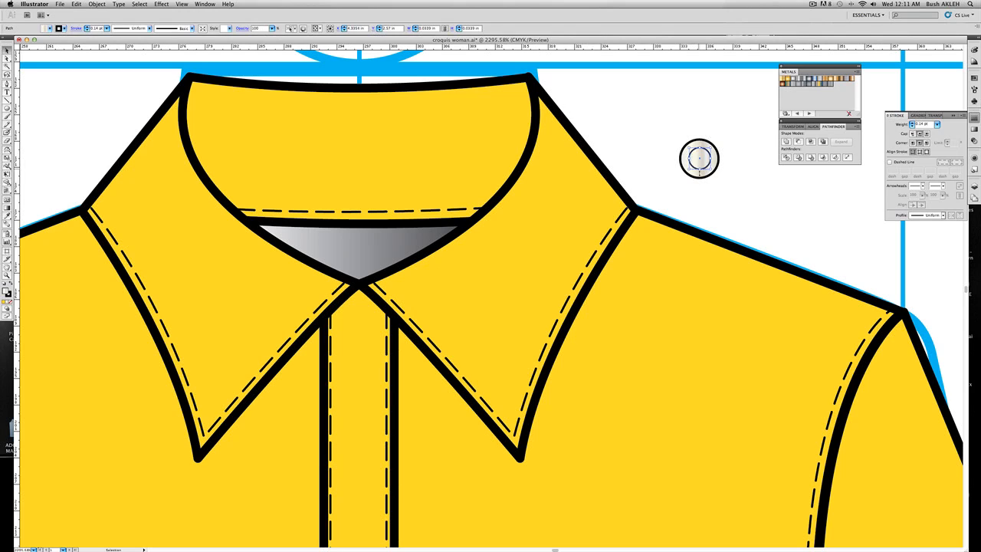
Align the two circles on a common centre and set their stroke weight to 0.1 pt.
{"action": "left_click_drag", "start_coordinate": [680, 127], "coordinate": [718, 178]}
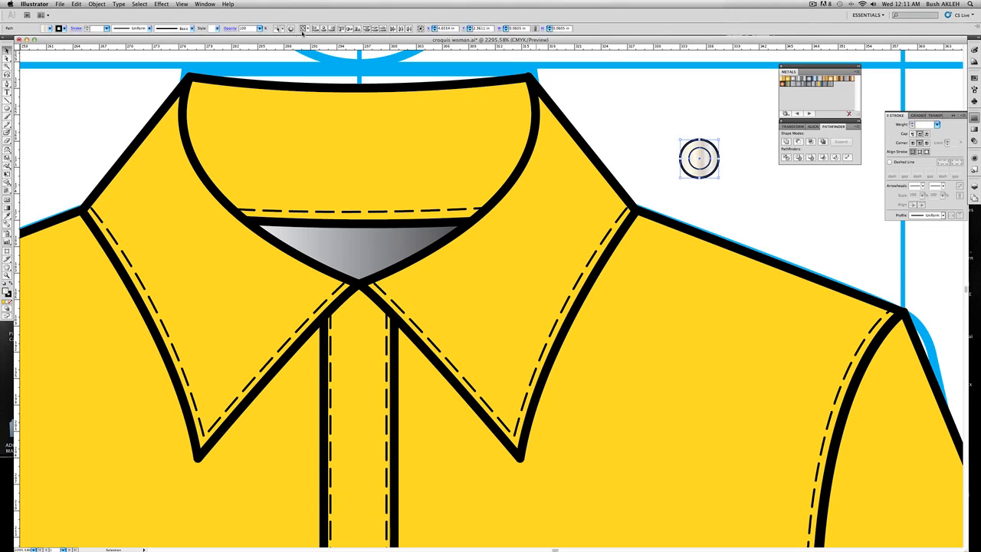
{"action": "left_click", "coordinate": [322, 28]}
{"action": "key", "text": "Return"}
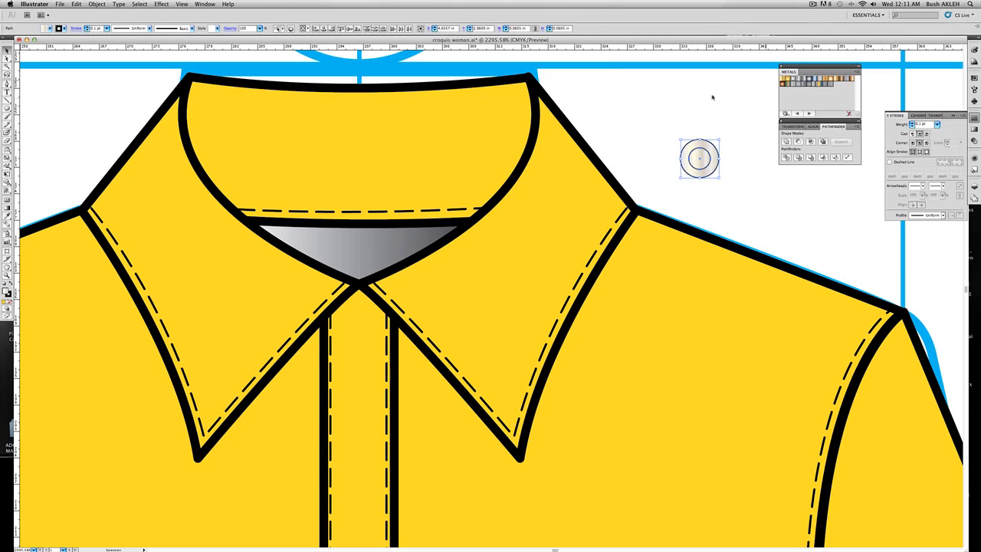
Group the two circles as one button, shift it slightly and deselect it.
{"action": "mouse_move", "coordinate": [673, 125]}
{"action": "left_mouse_down"}
{"action": "mouse_move", "coordinate": [698, 165]}
{"action": "mouse_move", "coordinate": [691, 129]}
{"action": "left_mouse_up"}
{"action": "key", "text": "super+g"}
{"action": "left_click", "coordinate": [721, 149]}
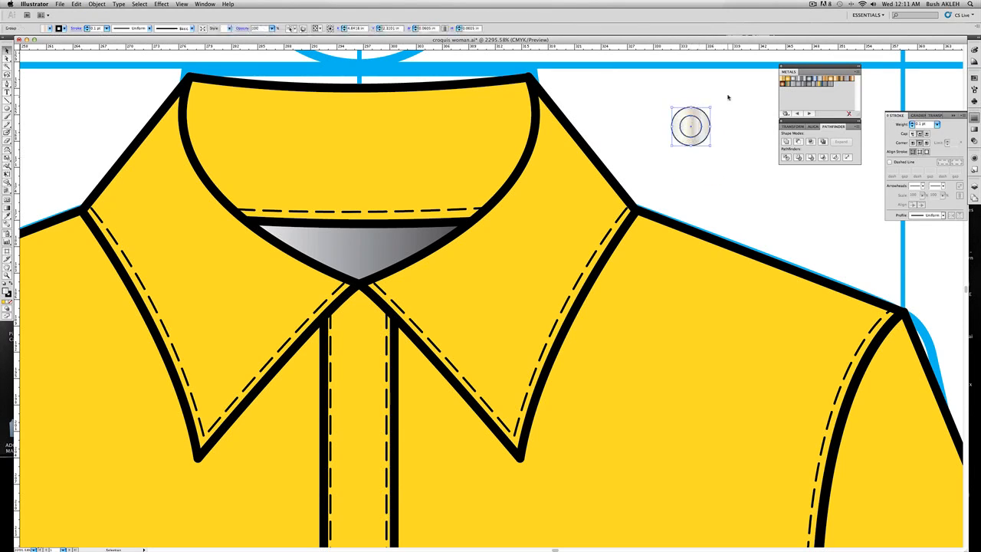
{"action": "key", "text": "super+shift+a"}
Draw a flat rectangle about 0.089 by 0.017 in across the middle of the button and remove its fill.
{"action": "left_click_drag", "start_coordinate": [7, 108], "coordinate": [38, 109]}
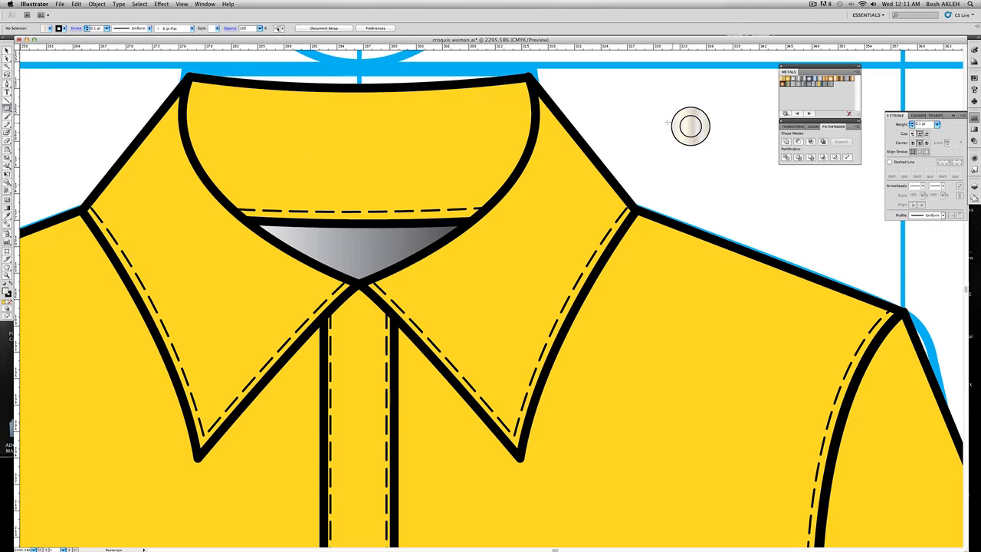
{"action": "left_click_drag", "start_coordinate": [666, 119], "coordinate": [721, 131]}
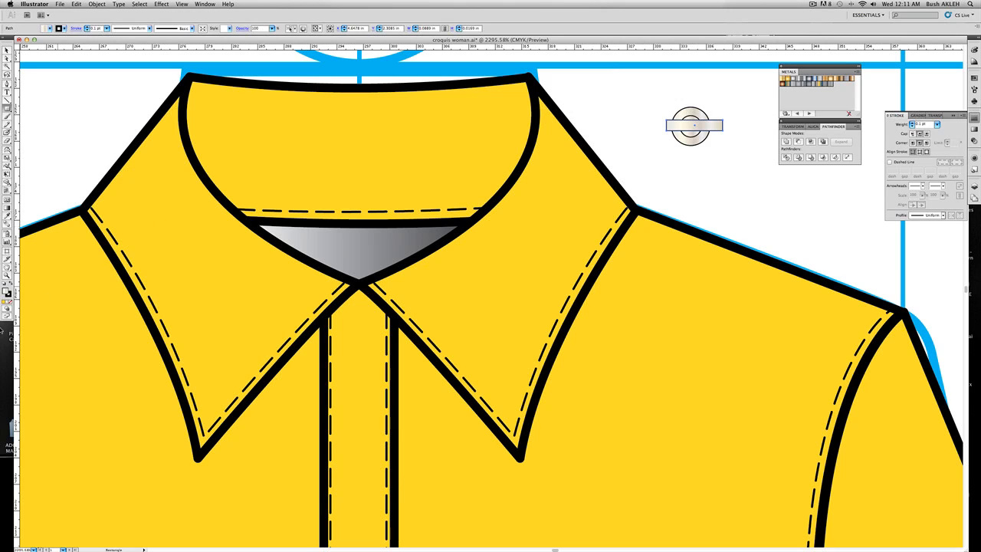
{"action": "left_click", "coordinate": [11, 302]}
Apply a Zig Zag effect to the rectangle with a relative size of 5%, 28 ridges per segment and corner points.
{"action": "left_click", "coordinate": [163, 4]}
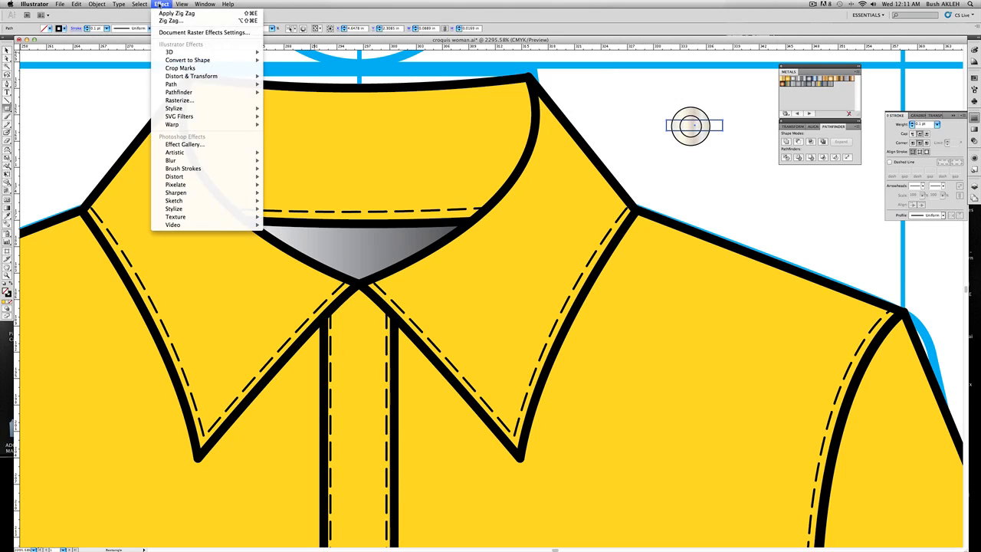
{"action": "left_click", "coordinate": [178, 20]}
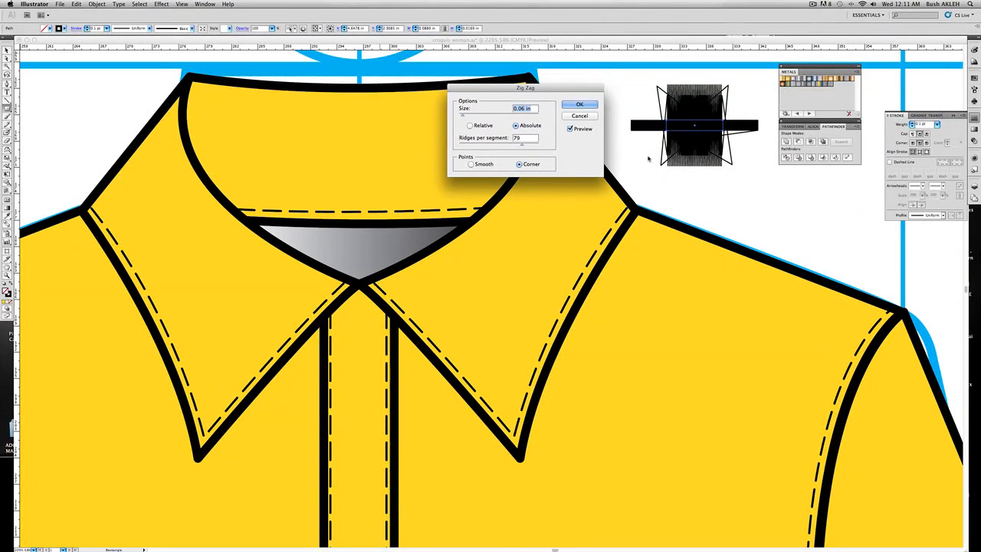
{"action": "left_click_drag", "start_coordinate": [464, 116], "coordinate": [462, 116]}
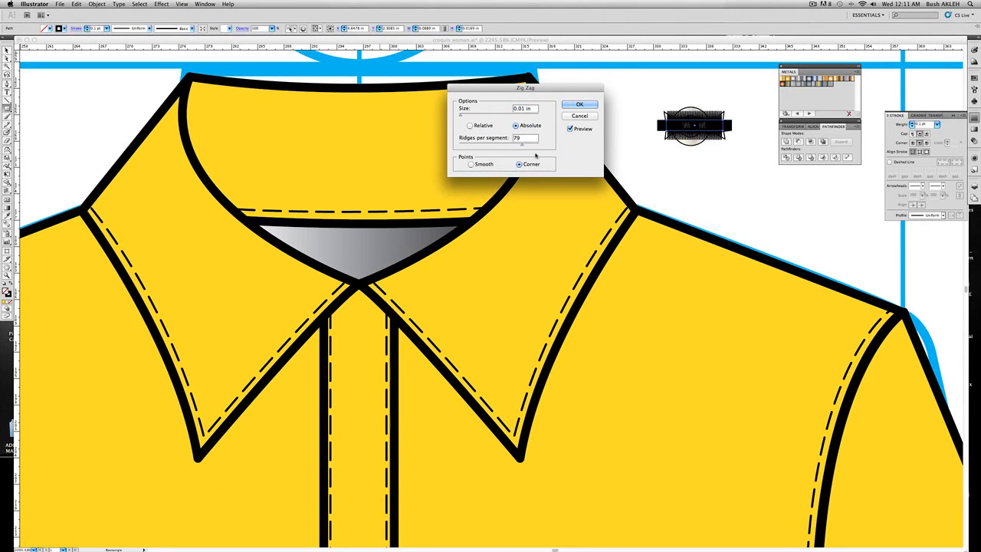
{"action": "left_click_drag", "start_coordinate": [520, 144], "coordinate": [478, 146]}
{"action": "left_click", "coordinate": [470, 126]}
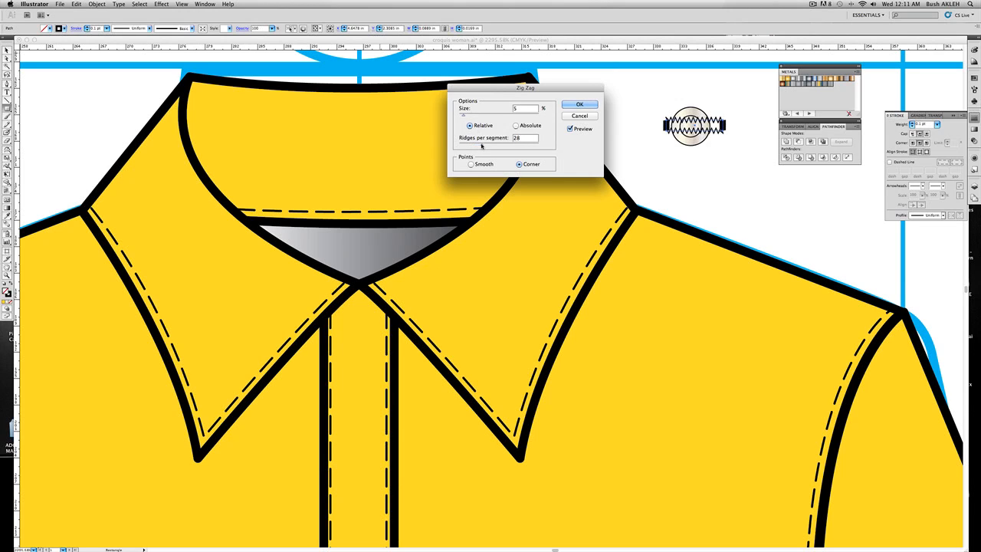
{"action": "left_click", "coordinate": [578, 104]}
{"action": "left_click", "coordinate": [703, 107]}
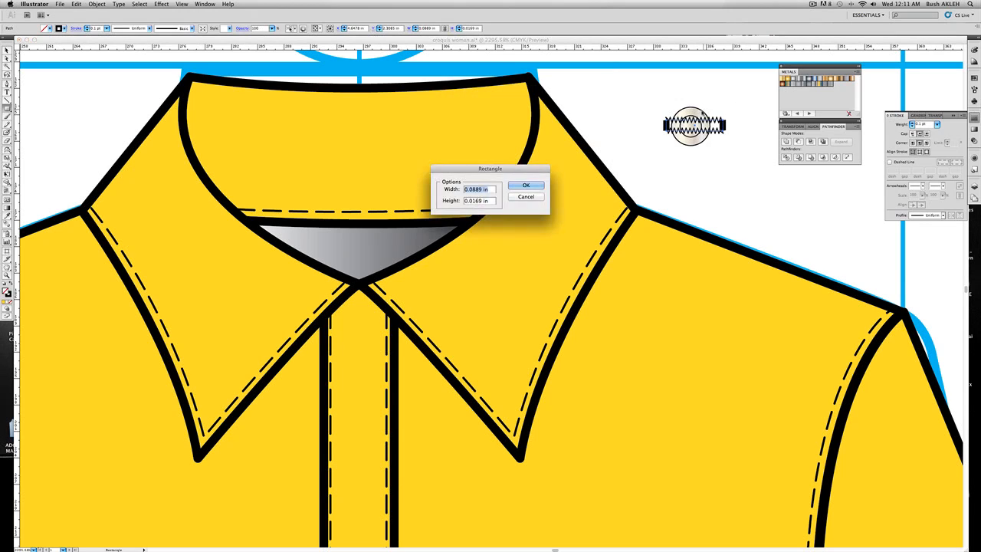
{"action": "left_click", "coordinate": [527, 198]}
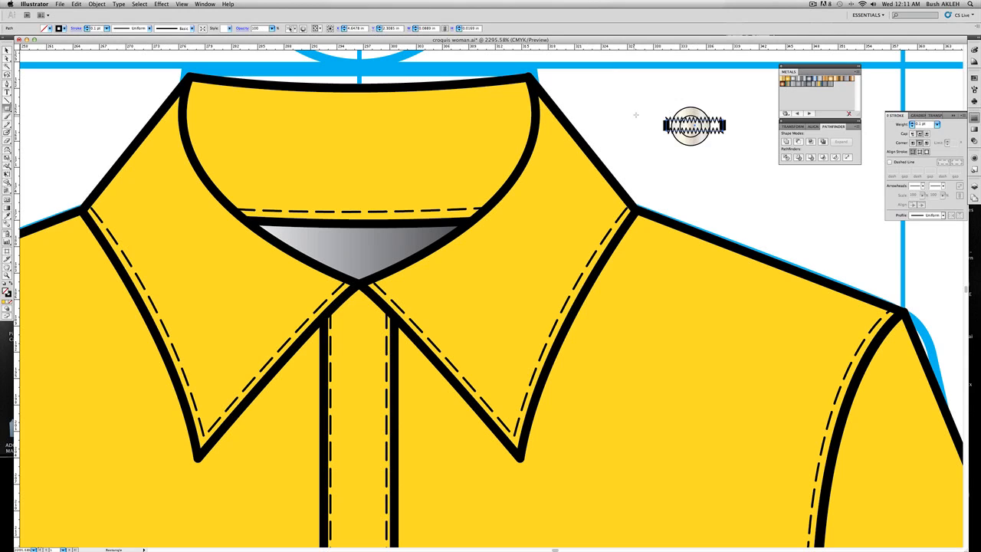
Bring the button group in front of the zigzag buttonhole and make the zigzag slightly narrower.
{"action": "key", "text": "v"}
{"action": "left_click", "coordinate": [696, 115]}
{"action": "right_click", "coordinate": [694, 111]}
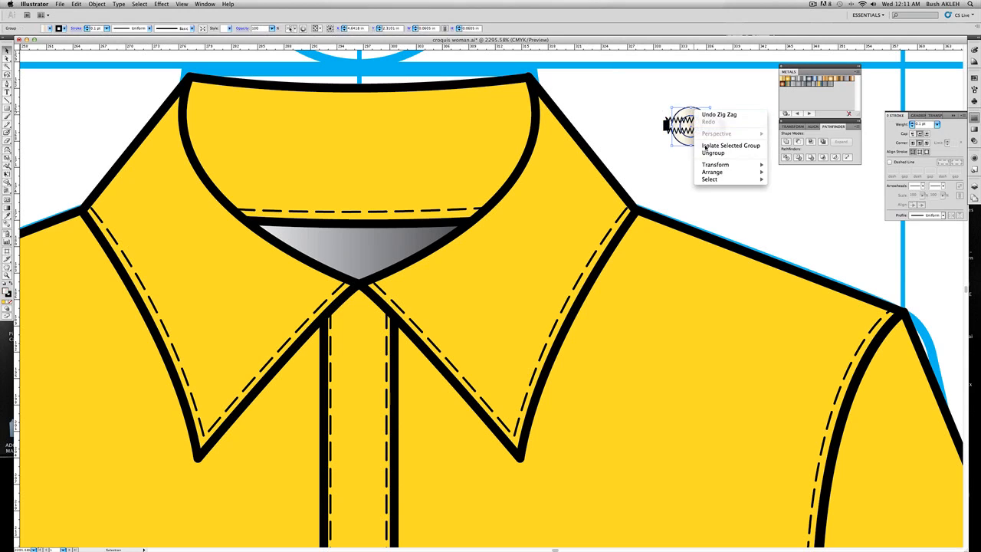
{"action": "mouse_move", "coordinate": [709, 174]}
{"action": "left_click", "coordinate": [789, 173]}
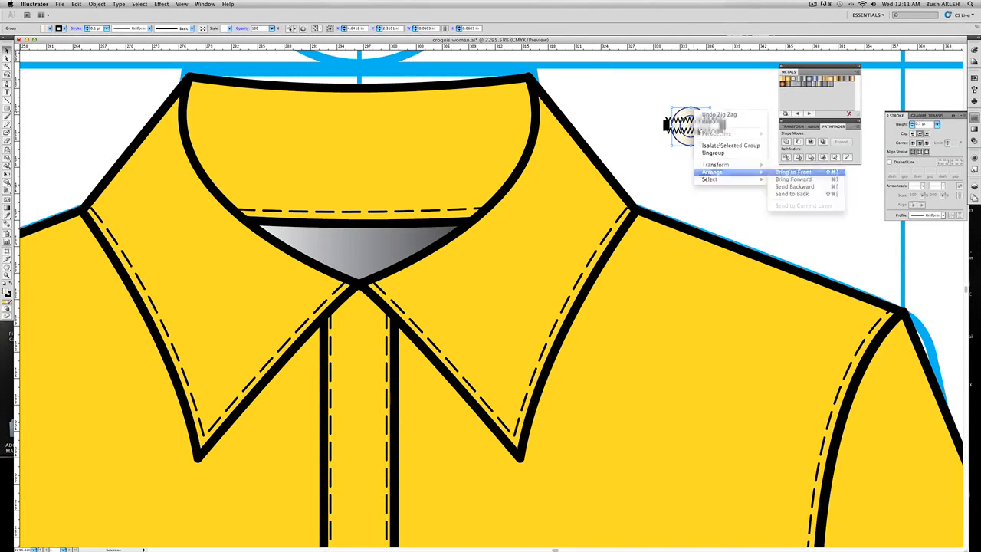
{"action": "left_click", "coordinate": [672, 96]}
{"action": "left_click", "coordinate": [694, 126]}
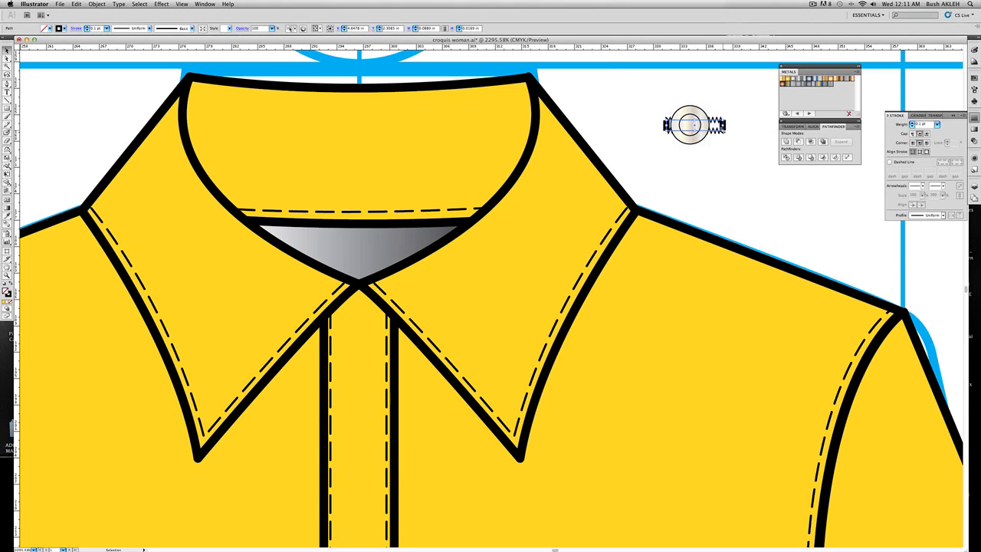
{"action": "left_click", "coordinate": [656, 103]}
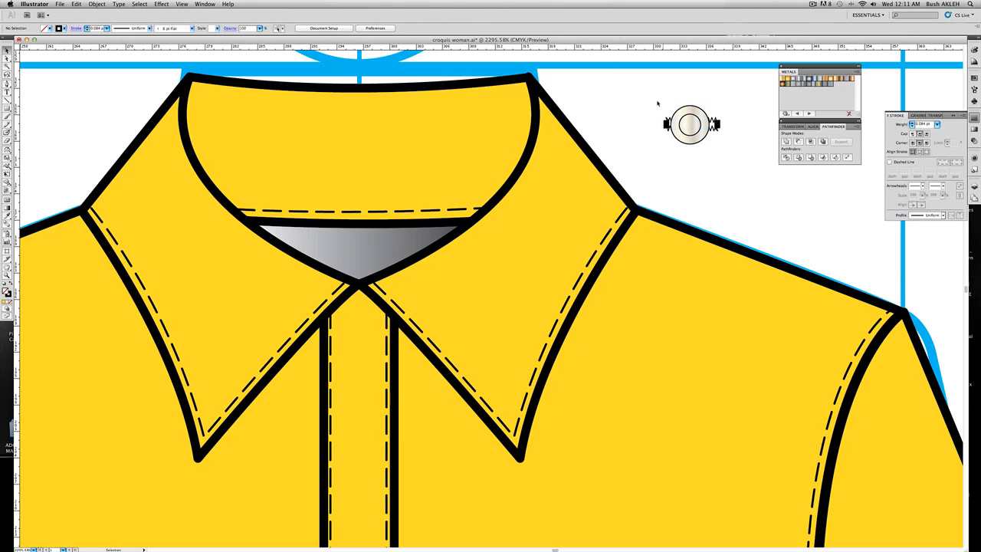
Group the button with its zigzag buttonhole, scale the group down slightly and place it at the top of the placket under the collar.
{"action": "left_click_drag", "start_coordinate": [656, 104], "coordinate": [712, 140]}
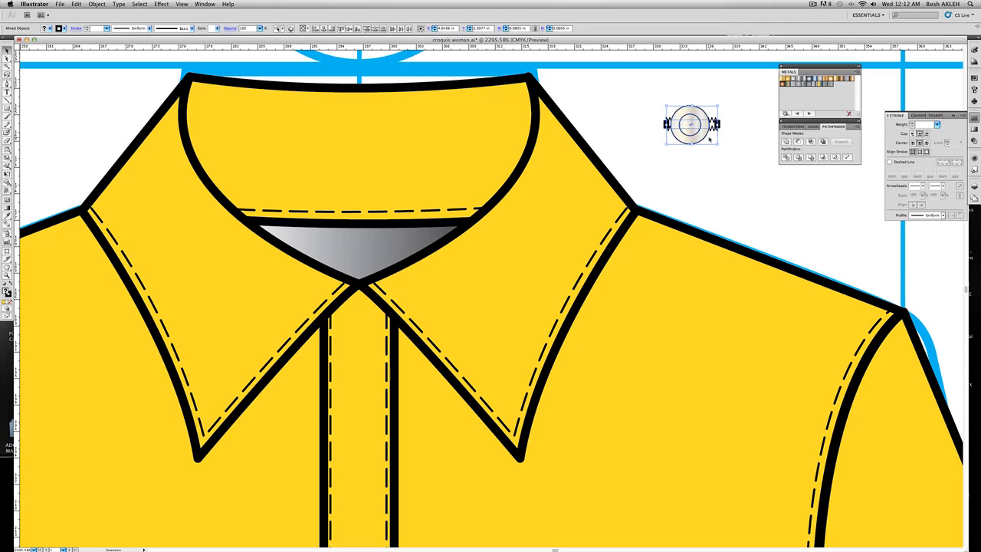
{"action": "key", "text": "ctrl+g"}
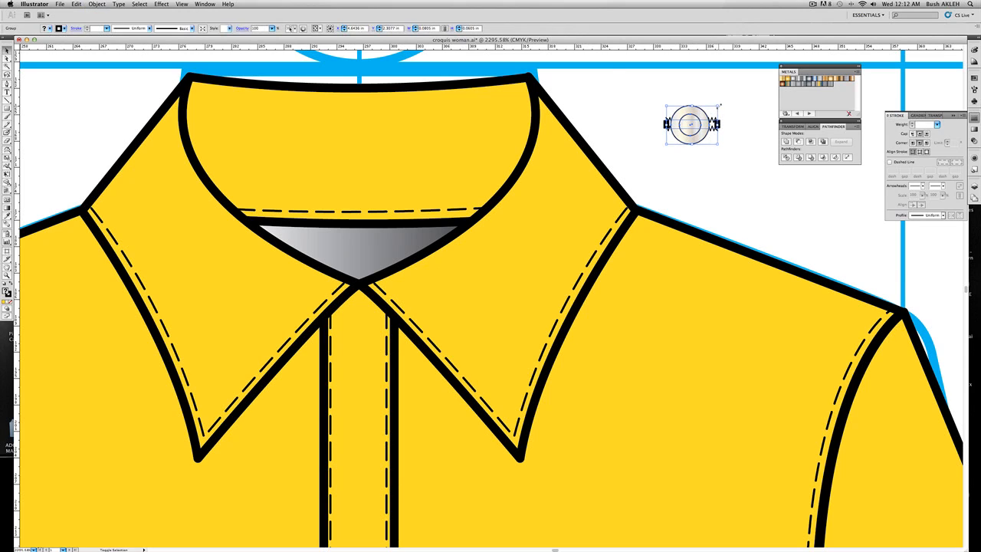
{"action": "left_click_drag", "start_coordinate": [715, 111], "coordinate": [360, 306]}
Bring the collar group to the front so it sits above the top button, and deselect it.
{"action": "left_click", "coordinate": [445, 286]}
{"action": "right_click", "coordinate": [446, 285]}
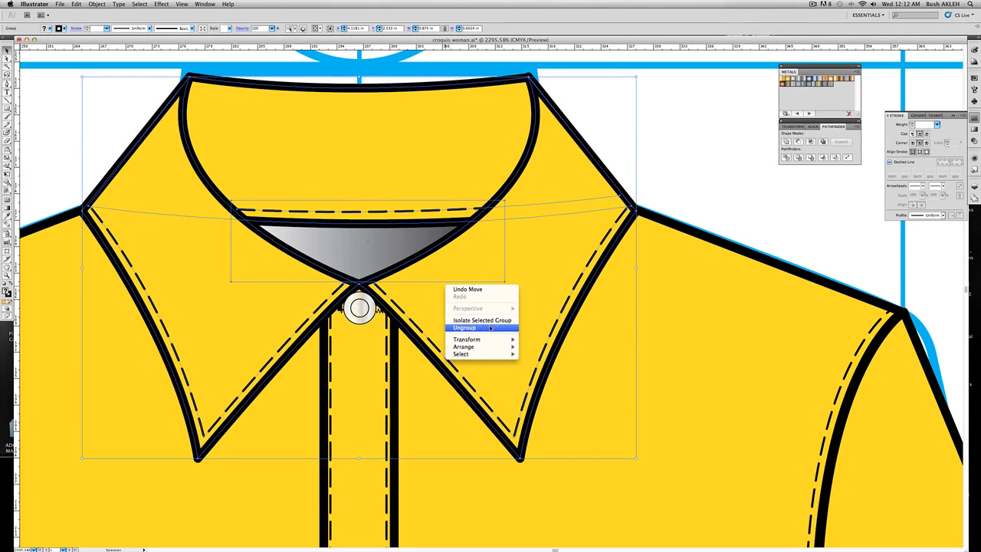
{"action": "mouse_move", "coordinate": [488, 348]}
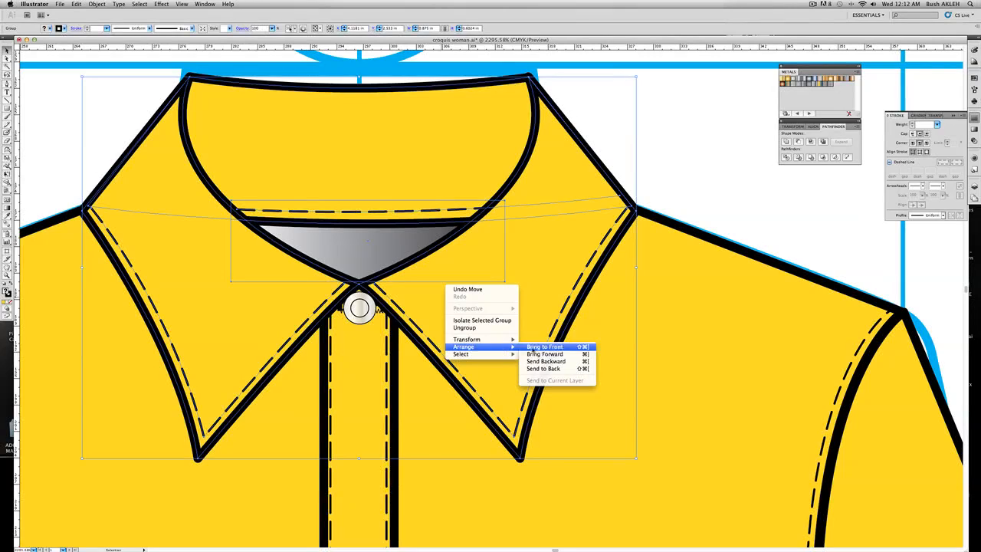
{"action": "left_click", "coordinate": [543, 347]}
{"action": "left_click", "coordinate": [675, 198]}
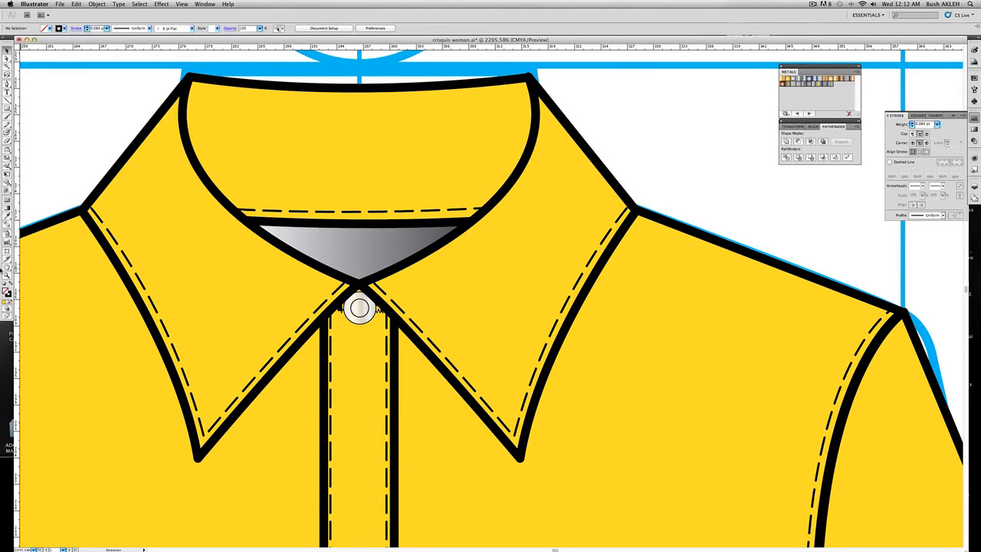
Place six copies of the button straight down the placket, with the lowest one well below the waist.
{"action": "left_click", "coordinate": [7, 275]}
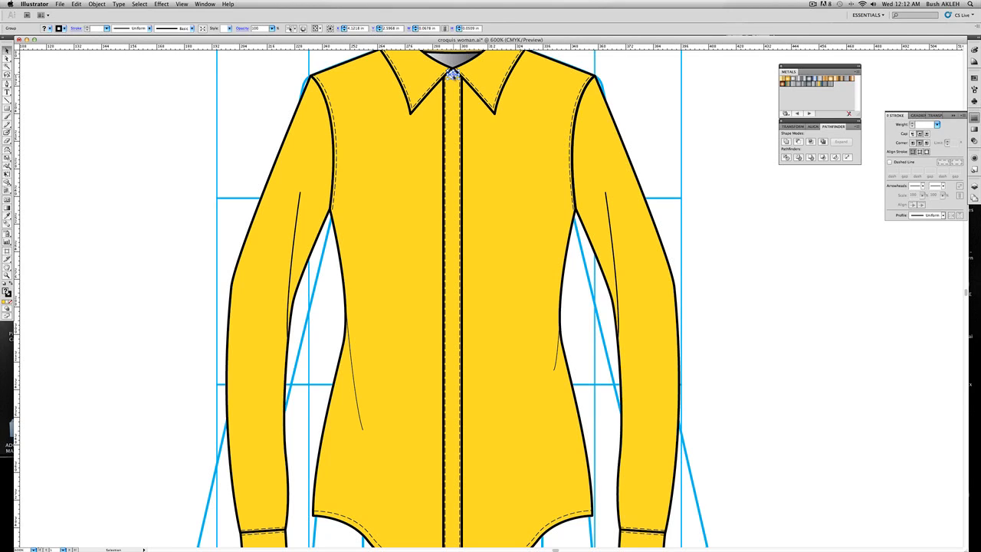
{"action": "left_click_drag", "start_coordinate": [452, 75], "coordinate": [452, 447]}
{"action": "left_click_drag", "start_coordinate": [452, 254], "coordinate": [452, 155]}
{"action": "left_click", "coordinate": [452, 207], "text": "shift"}
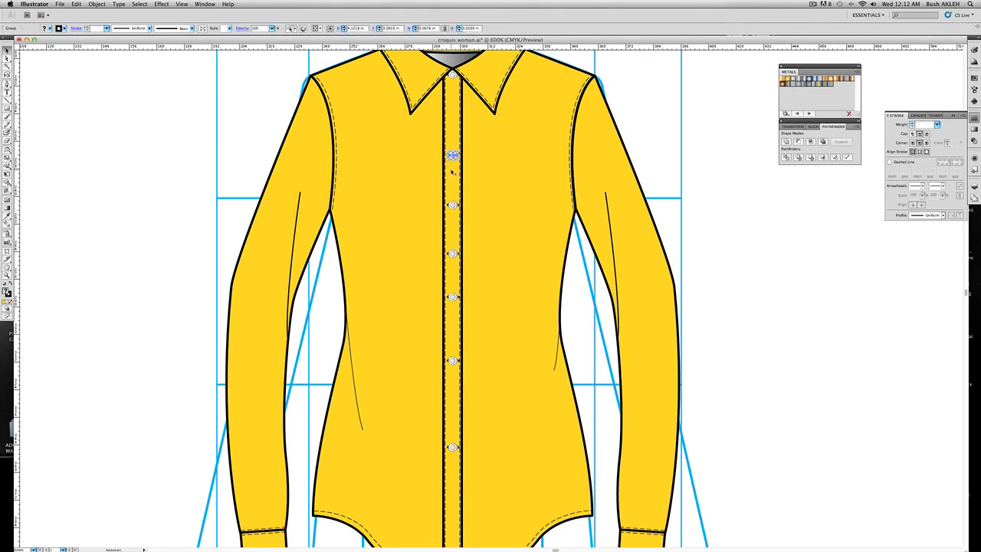
Select all seven placket buttons and distribute them with equal vertical spacing.
{"action": "left_click", "coordinate": [452, 73], "text": "shift"}
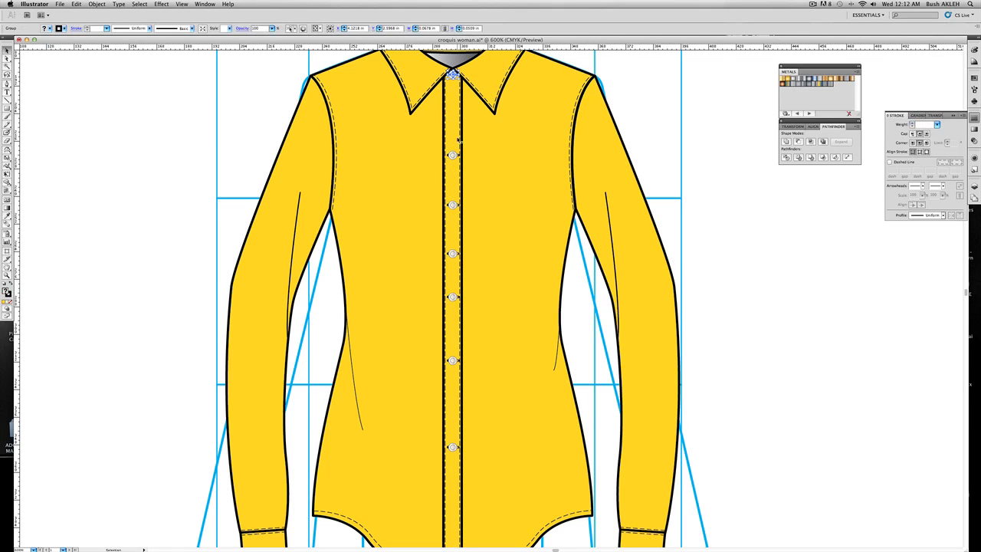
{"action": "left_click", "coordinate": [452, 206], "text": "shift"}
{"action": "left_click", "coordinate": [453, 254], "text": "shift"}
{"action": "left_click", "coordinate": [453, 297], "text": "shift"}
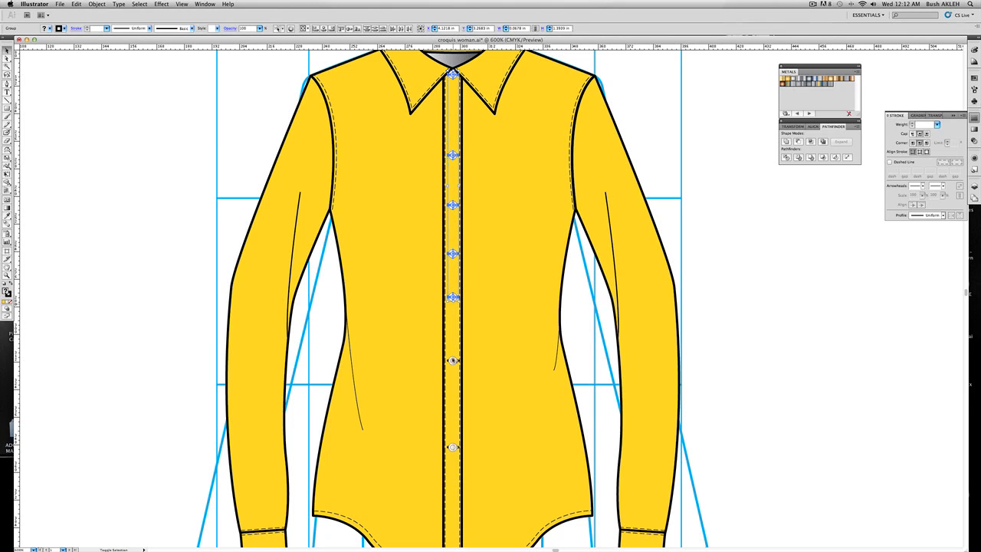
{"action": "left_click", "coordinate": [452, 360], "text": "shift"}
{"action": "left_click", "coordinate": [452, 447], "text": "shift"}
{"action": "left_click", "coordinate": [812, 127]}
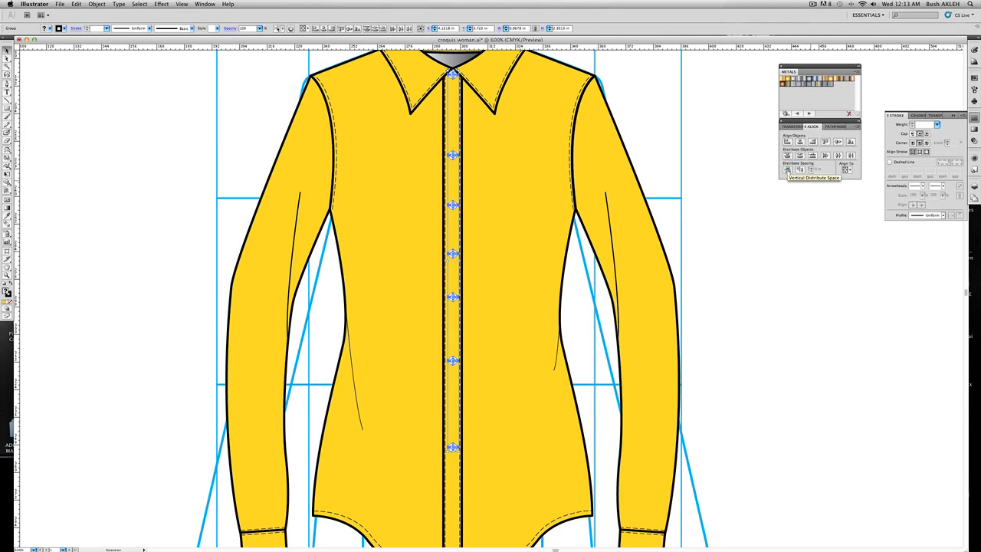
{"action": "left_click", "coordinate": [786, 169]}
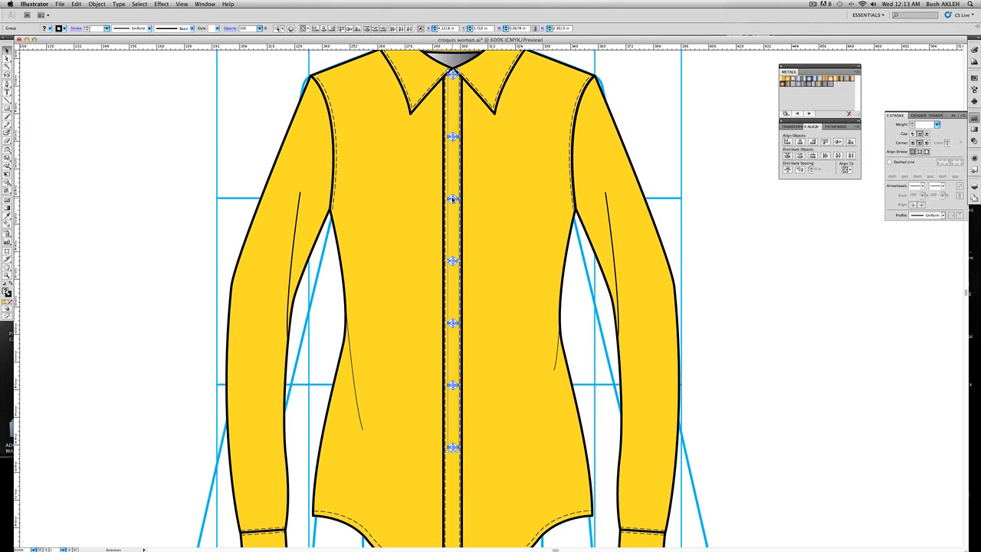
Nudge the seven selected buttons sideways until they sit centred between the placket's stitch lines, and group them.
{"action": "left_click_drag", "start_coordinate": [452, 199], "coordinate": [451, 198]}
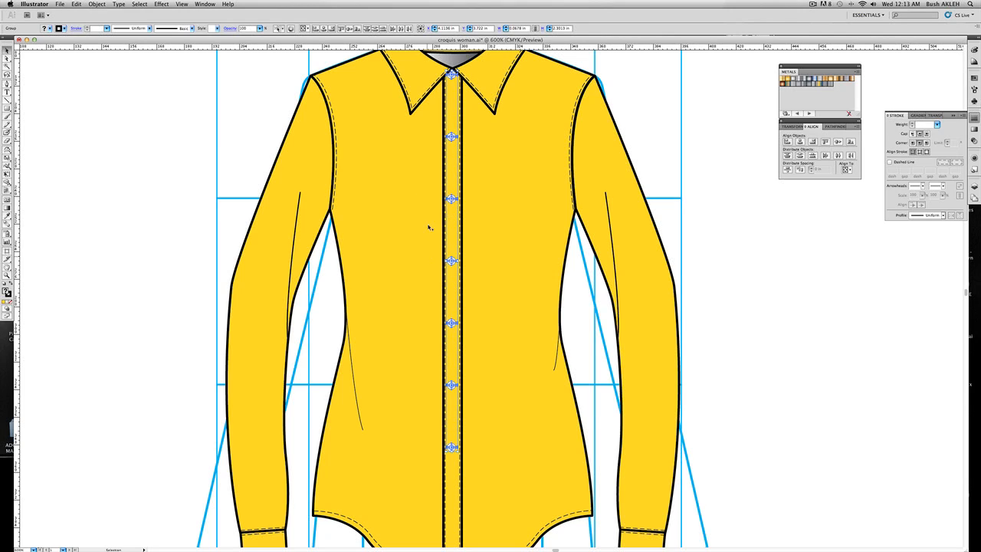
{"action": "left_click", "coordinate": [8, 274]}
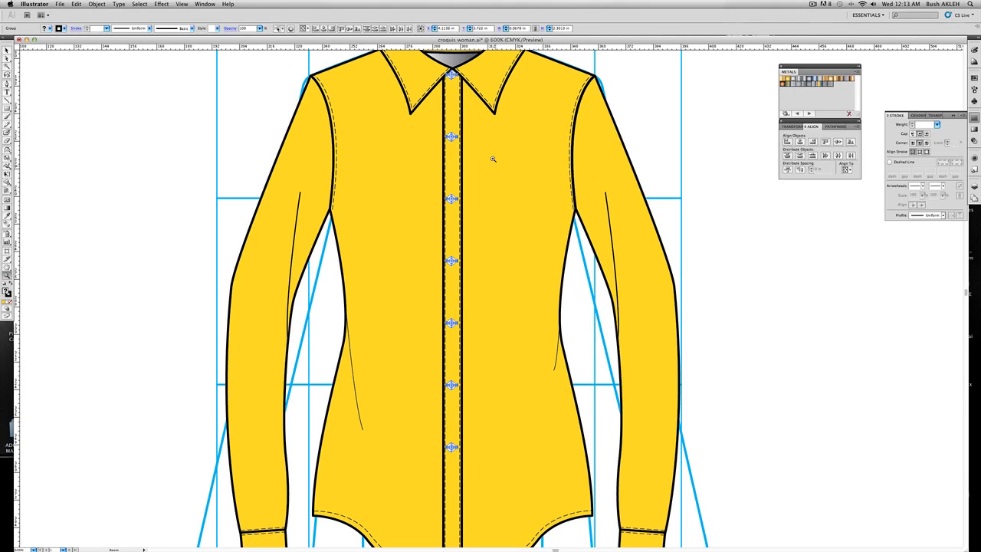
{"action": "left_click_drag", "start_coordinate": [438, 128], "coordinate": [475, 157]}
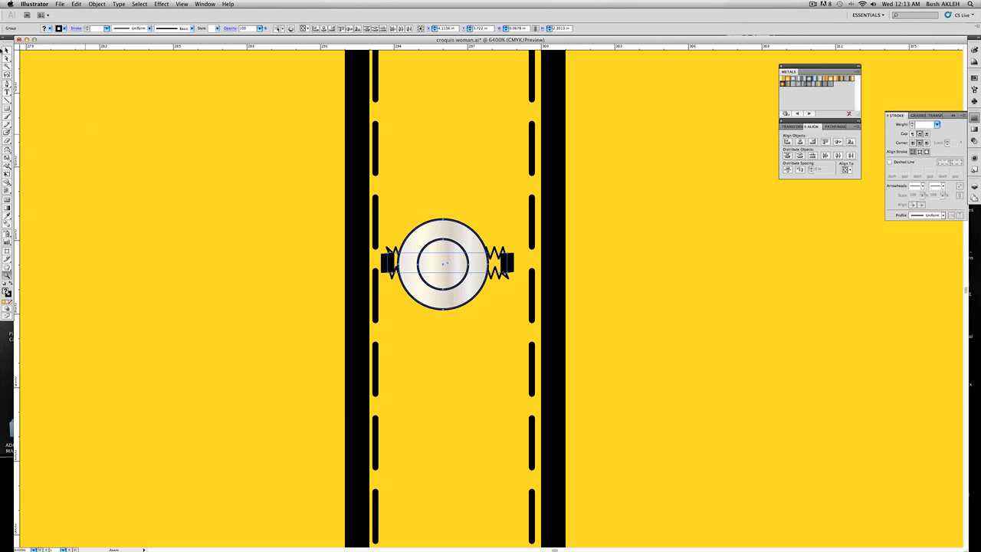
{"action": "key", "text": "v"}
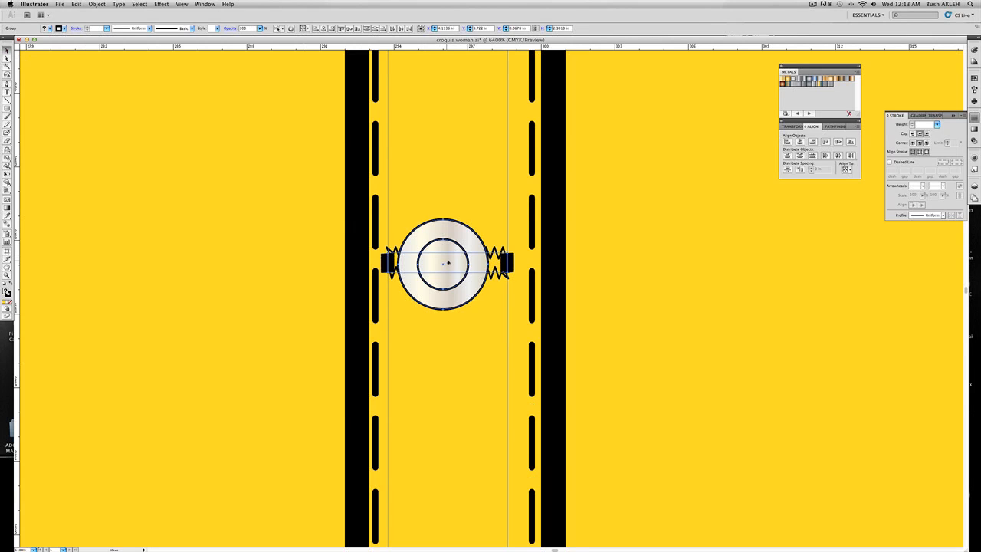
{"action": "left_click_drag", "start_coordinate": [449, 263], "coordinate": [450, 263]}
{"action": "right_click", "coordinate": [455, 260]}
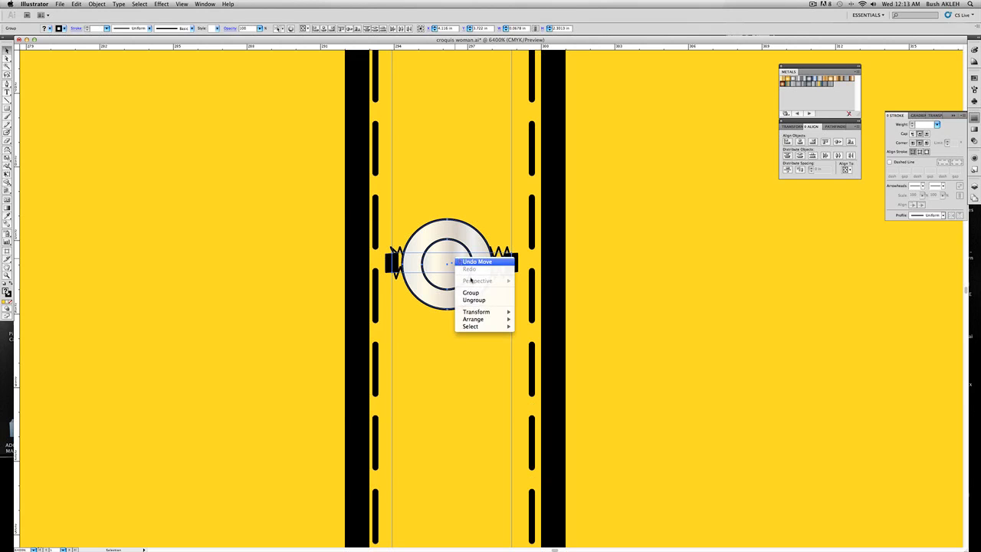
{"action": "left_click", "coordinate": [482, 291]}
Select the complete shirt, move it to the left of the croquis and place a duplicate beside it on the right.
{"action": "left_click", "coordinate": [7, 275]}
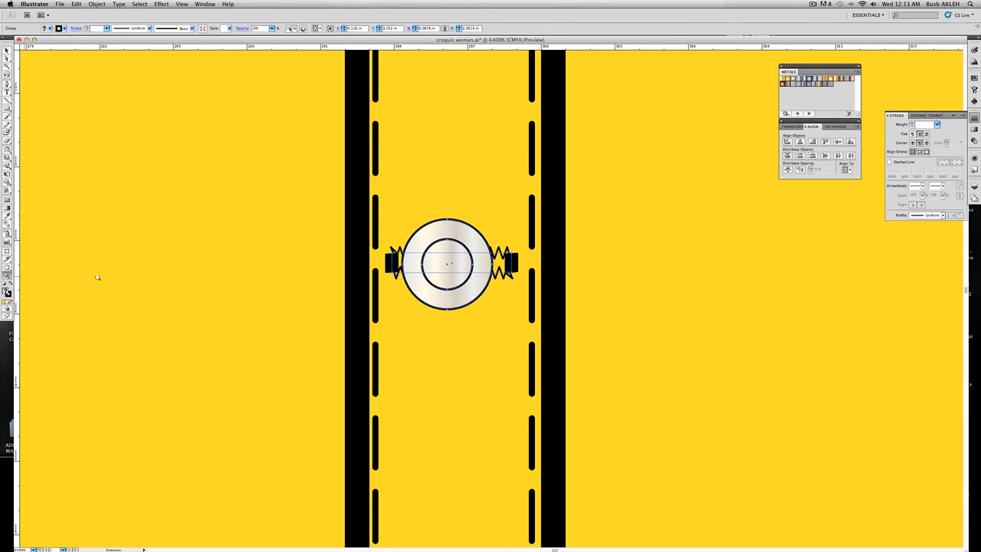
{"action": "left_click", "coordinate": [464, 305], "text": "alt"}
{"action": "left_click", "coordinate": [488, 370], "text": "alt"}
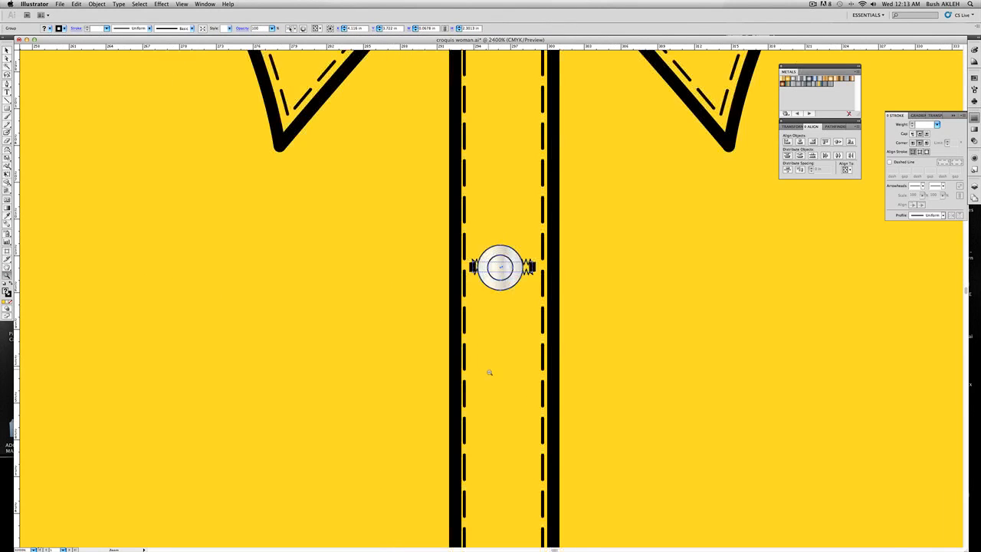
{"action": "left_click", "coordinate": [497, 395], "text": "alt"}
{"action": "left_click", "coordinate": [503, 406], "text": "alt"}
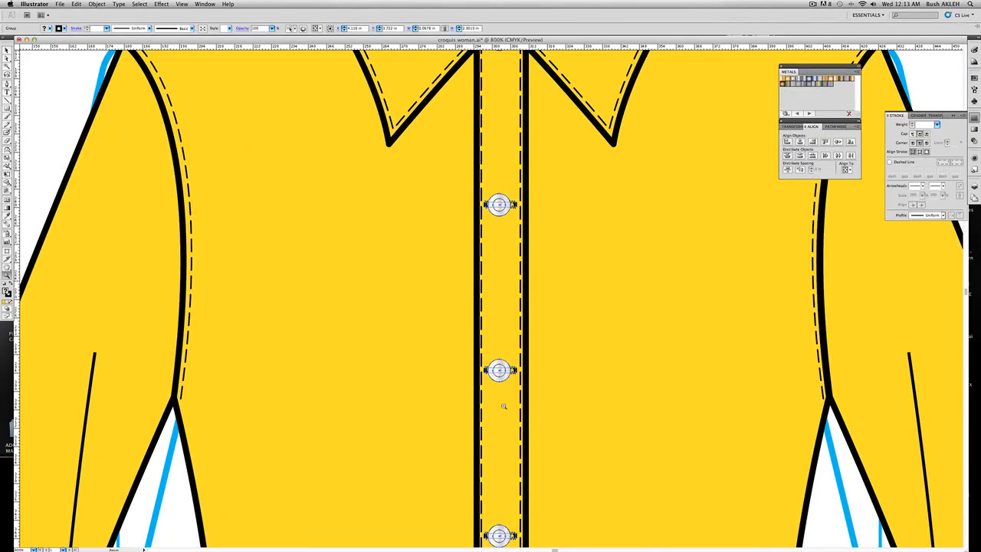
{"action": "left_click", "coordinate": [506, 404], "text": "alt"}
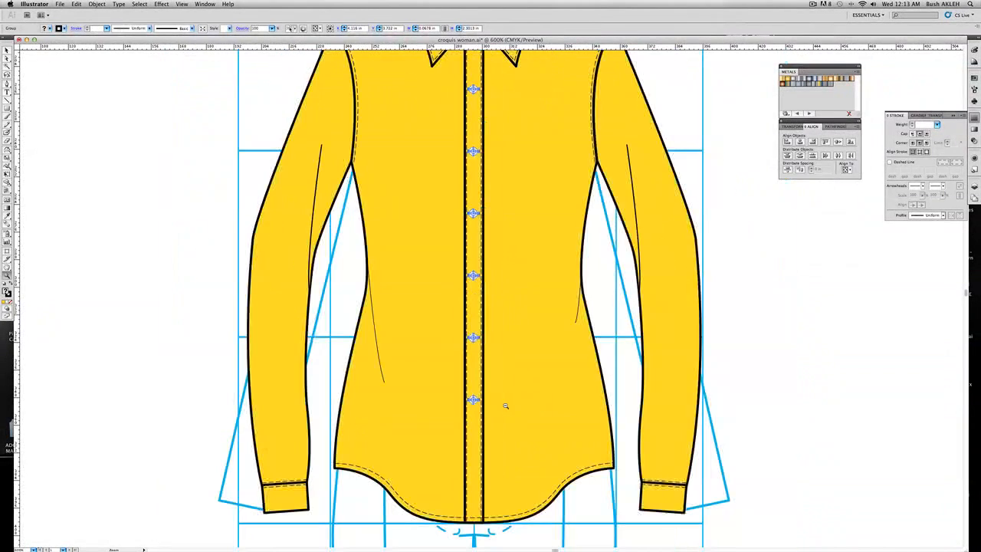
{"action": "left_click", "coordinate": [463, 311], "text": "alt"}
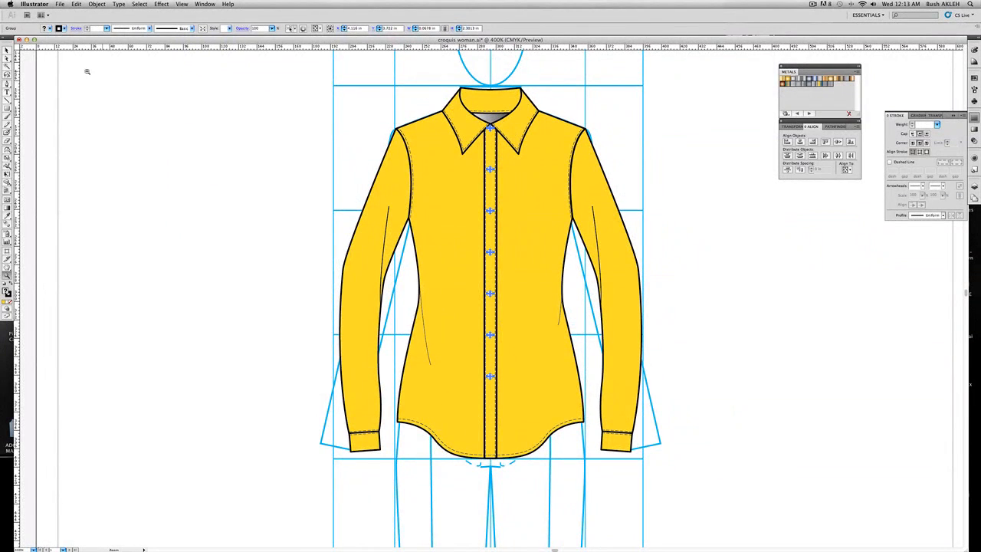
{"action": "left_click", "coordinate": [6, 52]}
{"action": "left_click", "coordinate": [258, 148]}
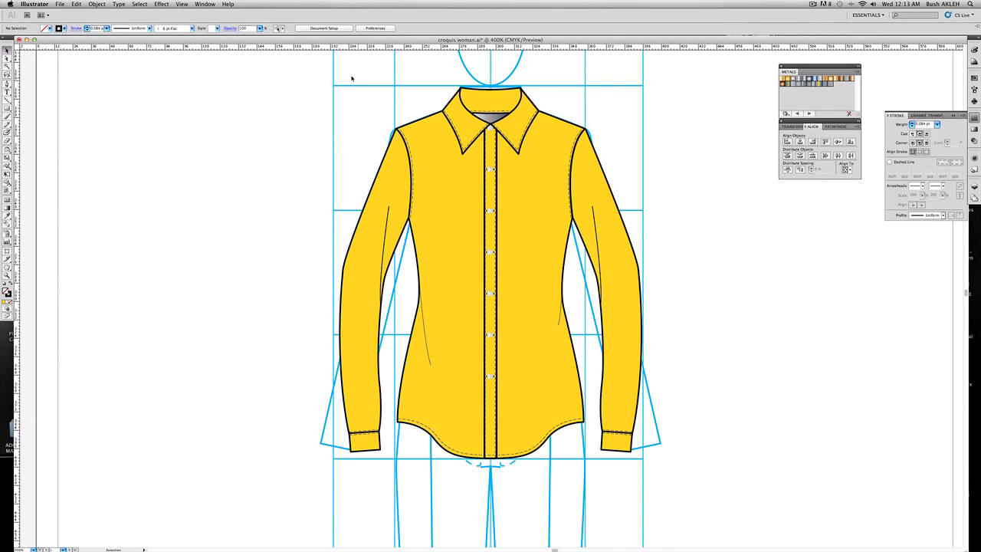
{"action": "left_click_drag", "start_coordinate": [351, 78], "coordinate": [678, 469]}
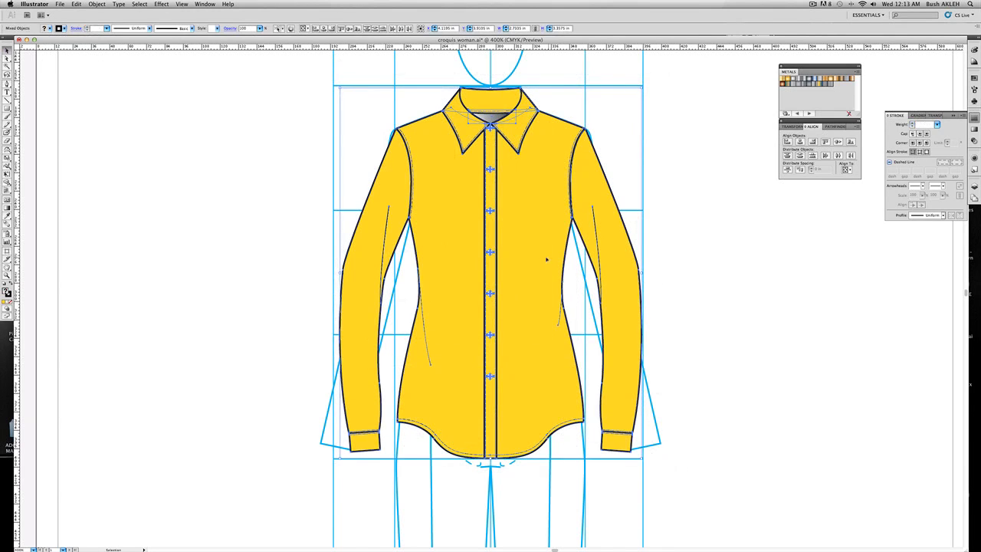
{"action": "left_click_drag", "start_coordinate": [546, 259], "coordinate": [580, 270]}
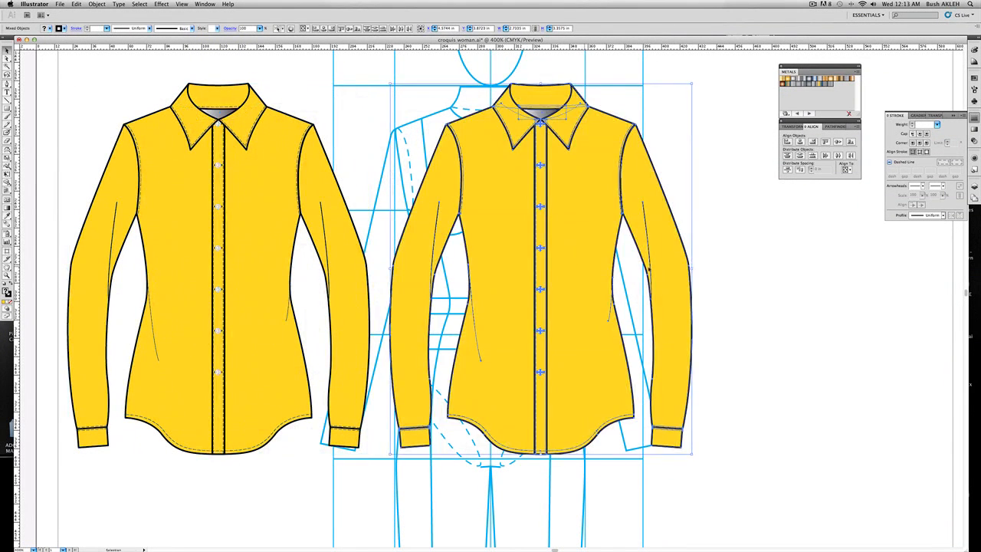
{"action": "left_click", "coordinate": [767, 262]}
Hide the locked croquis group at the bottom of Layer 1.
{"action": "left_click", "coordinate": [974, 185]}
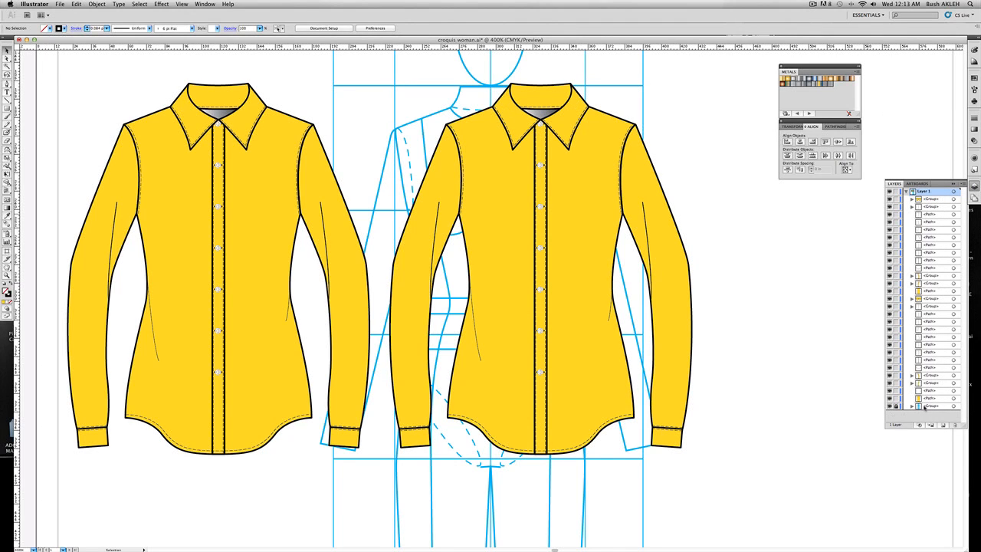
{"action": "left_click", "coordinate": [906, 191]}
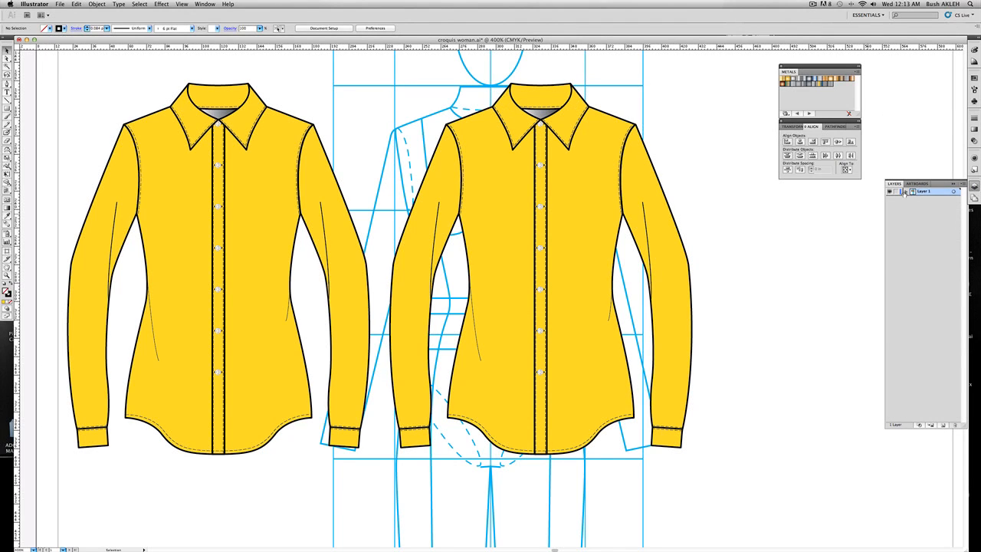
{"action": "left_click", "coordinate": [905, 192]}
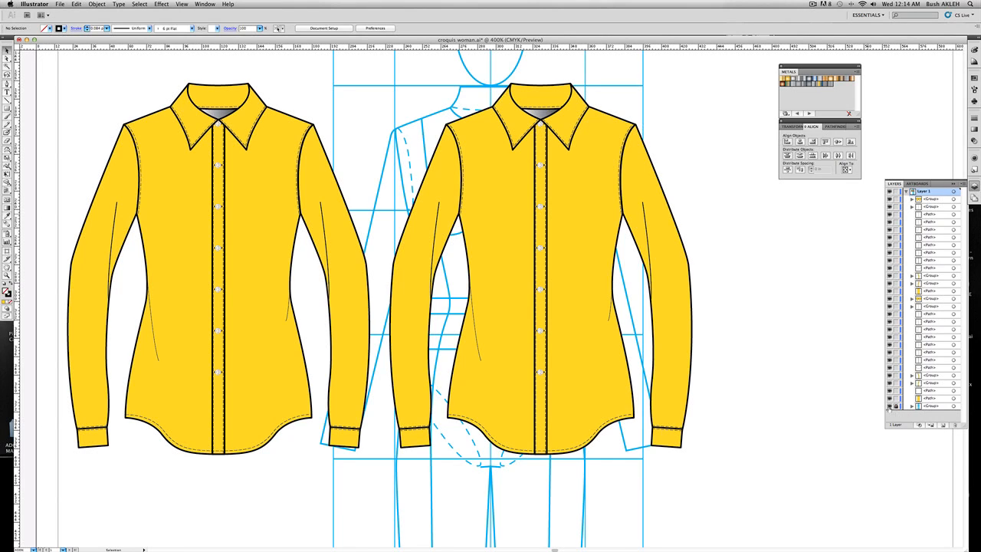
{"action": "left_click", "coordinate": [889, 405]}
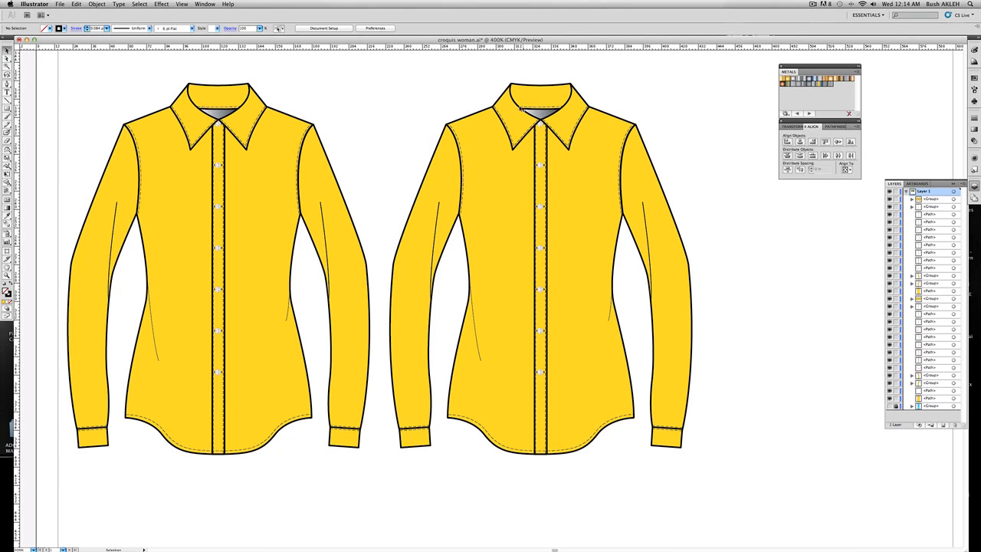
Move the duplicate shirt's collar group out to the empty area beside it, ungroup it and deselect.
{"action": "left_click", "coordinate": [521, 109]}
{"action": "left_click_drag", "start_coordinate": [521, 109], "coordinate": [731, 224]}
{"action": "right_click", "coordinate": [735, 218]}
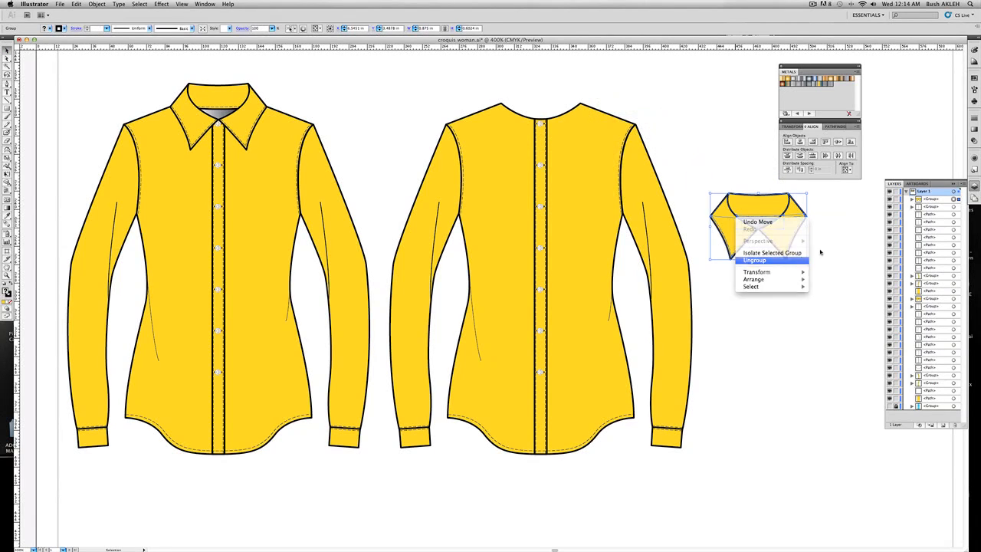
{"action": "key", "text": "Return"}
{"action": "left_click", "coordinate": [727, 278]}
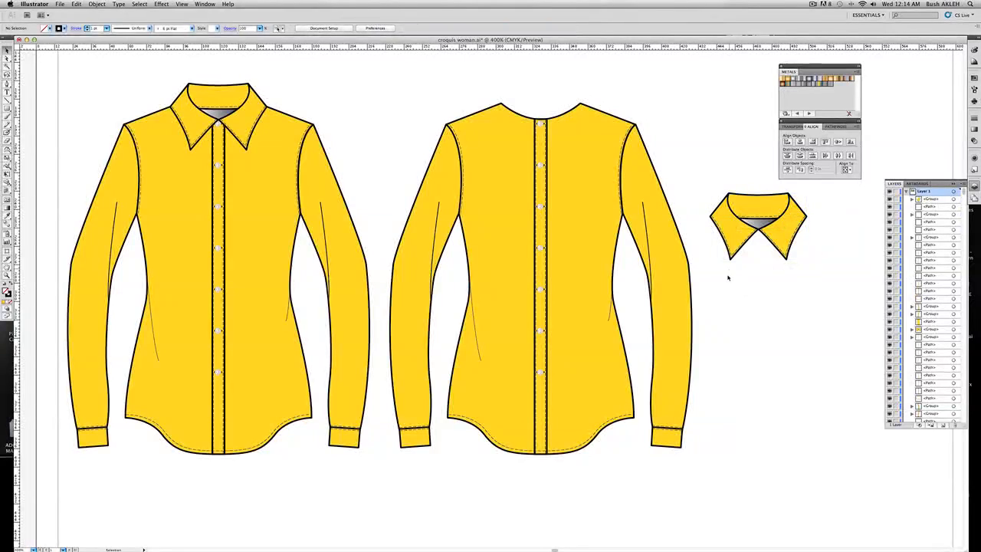
Delete the front collar points and the gradient neck shading from the detached collar, keeping only the back piece.
{"action": "left_click", "coordinate": [786, 244]}
{"action": "key", "text": "Delete"}
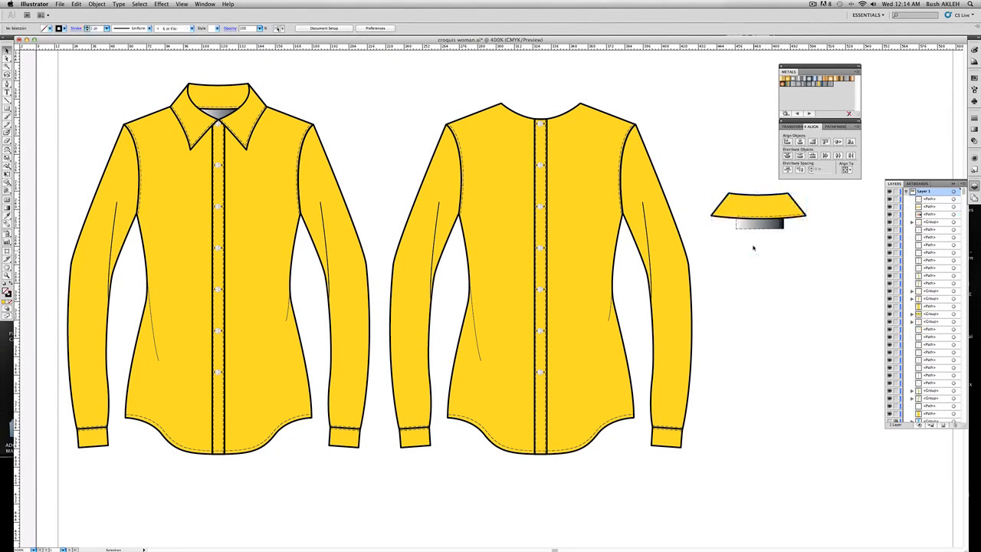
{"action": "left_click", "coordinate": [750, 228]}
{"action": "key", "text": "Delete"}
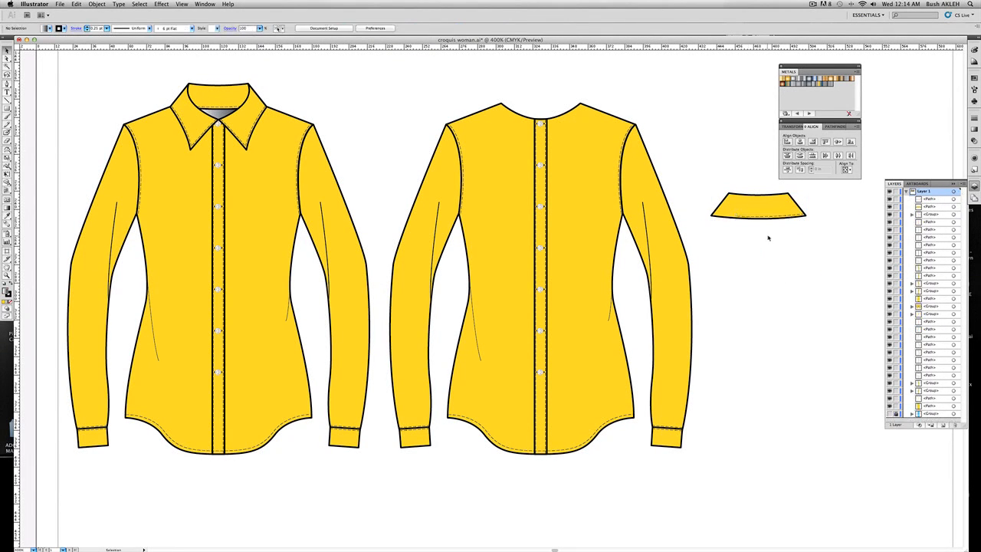
Extend the collar piece's dashed stitch line to its left corner and reshape its curve to follow the lower edge.
{"action": "left_click", "coordinate": [7, 275]}
{"action": "left_click_drag", "start_coordinate": [690, 181], "coordinate": [823, 231]}
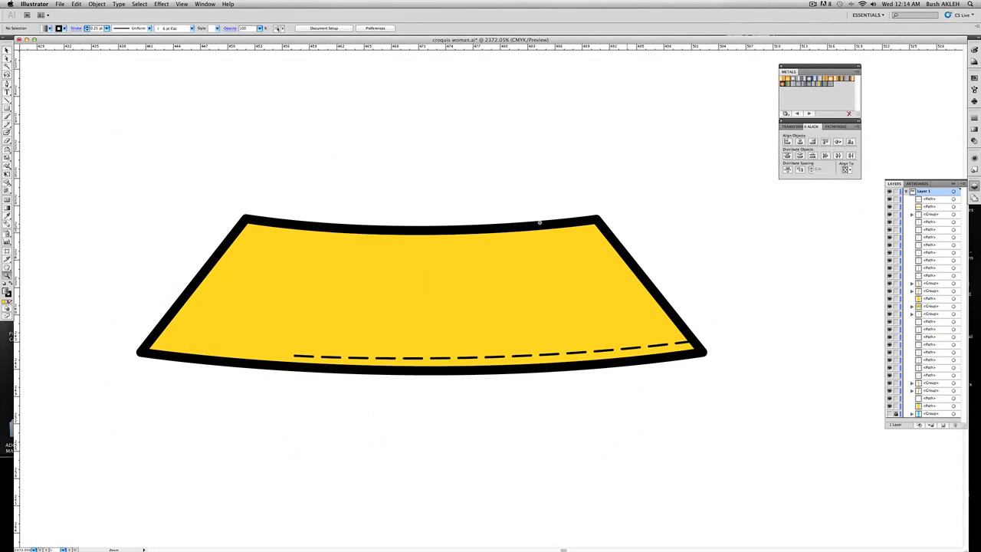
{"action": "left_click", "coordinate": [7, 51]}
{"action": "key", "text": "a"}
{"action": "left_click_drag", "start_coordinate": [296, 358], "coordinate": [152, 344]}
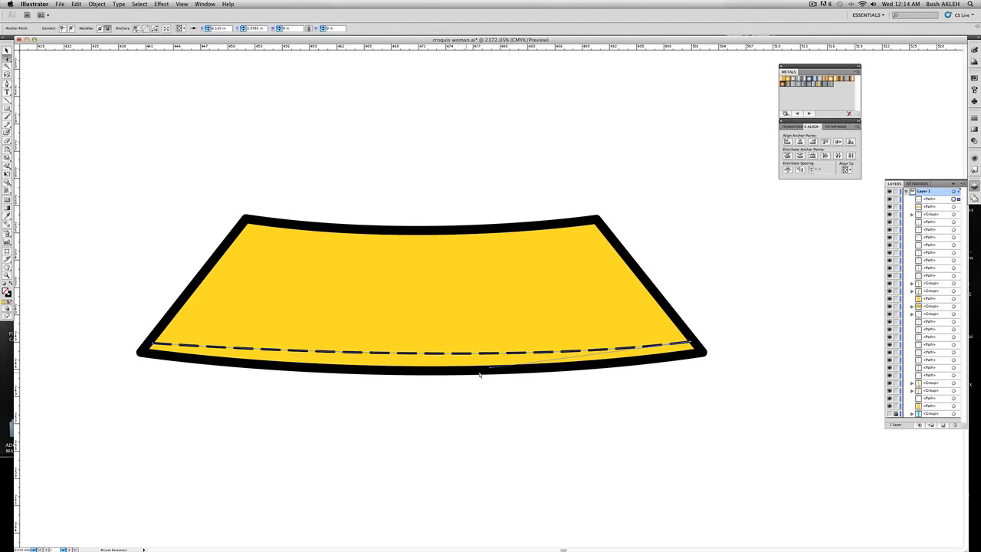
{"action": "left_click_drag", "start_coordinate": [490, 370], "coordinate": [413, 383]}
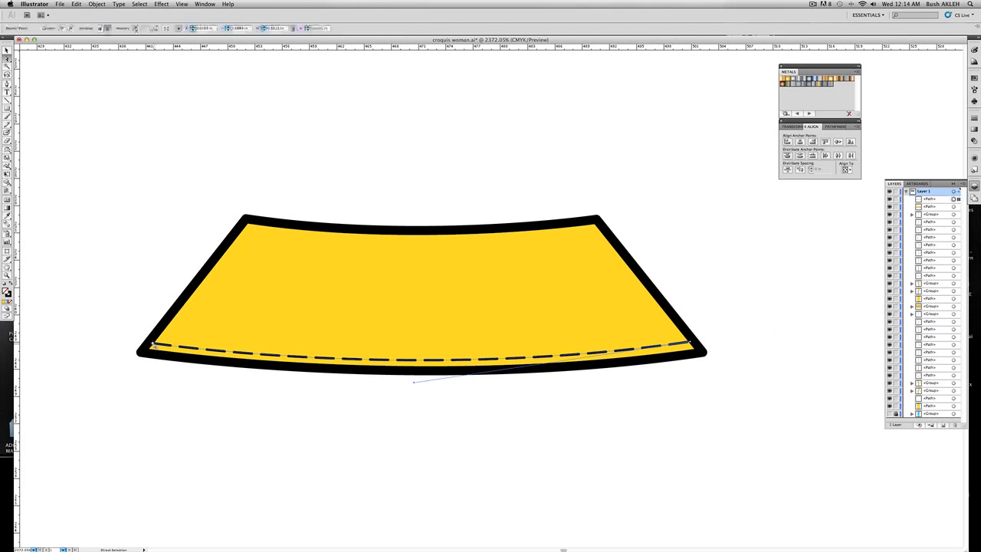
{"action": "left_click_drag", "start_coordinate": [153, 343], "coordinate": [154, 342]}
{"action": "left_click", "coordinate": [142, 319]}
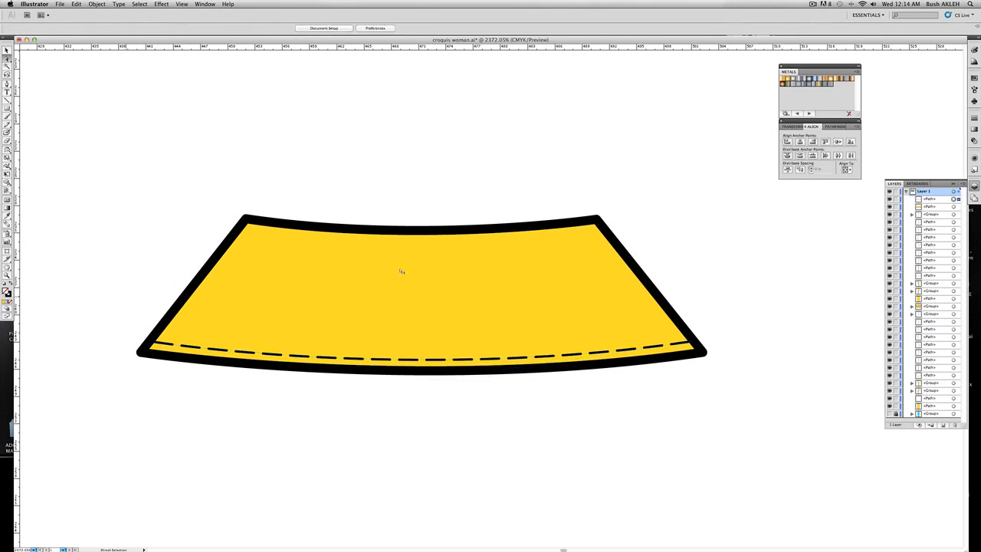
Group the back collar piece with its dashed stitch line.
{"action": "key", "text": "v"}
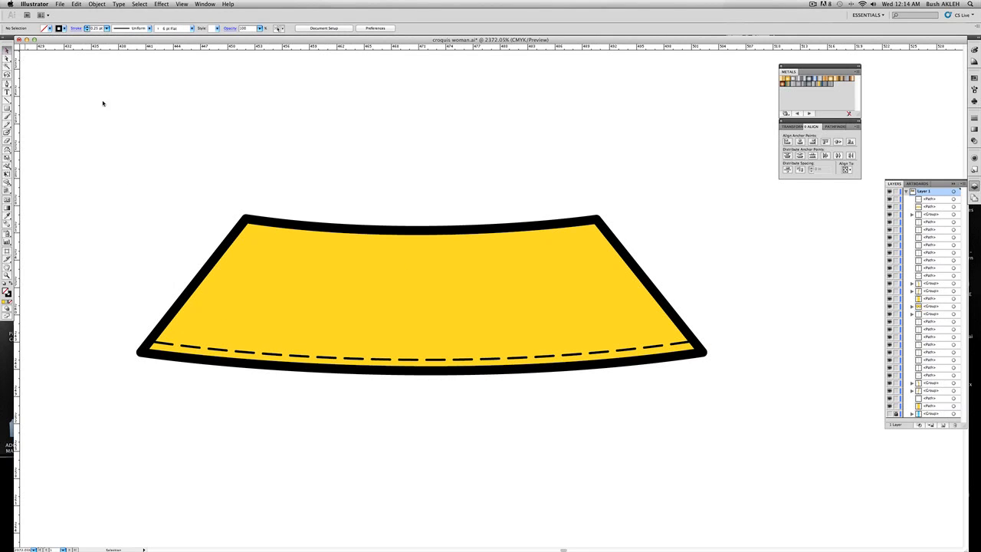
{"action": "left_click_drag", "start_coordinate": [131, 128], "coordinate": [334, 383]}
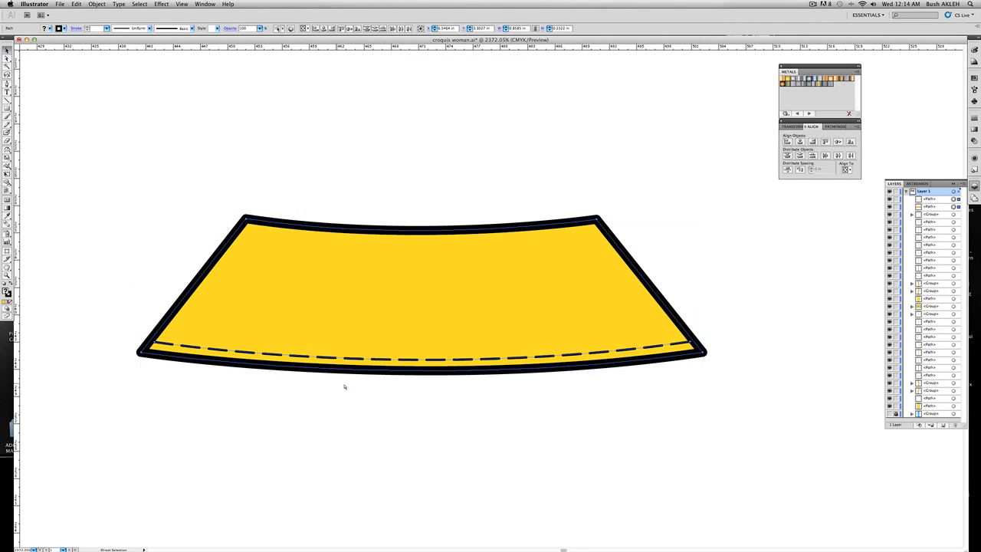
{"action": "key", "text": "super+g"}
Delete the button group from the duplicate shirt.
{"action": "key", "text": "z"}
{"action": "left_click", "coordinate": [104, 283], "text": "alt"}
{"action": "left_click", "coordinate": [105, 283], "text": "alt"}
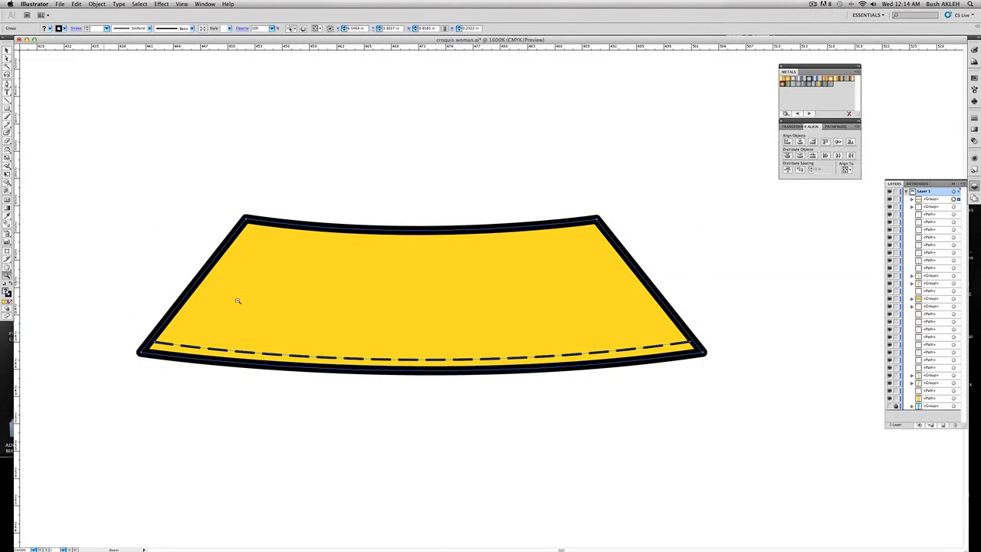
{"action": "left_click", "coordinate": [298, 287], "text": "alt"}
{"action": "left_click", "coordinate": [298, 286], "text": "alt"}
{"action": "left_click", "coordinate": [499, 325], "text": "alt"}
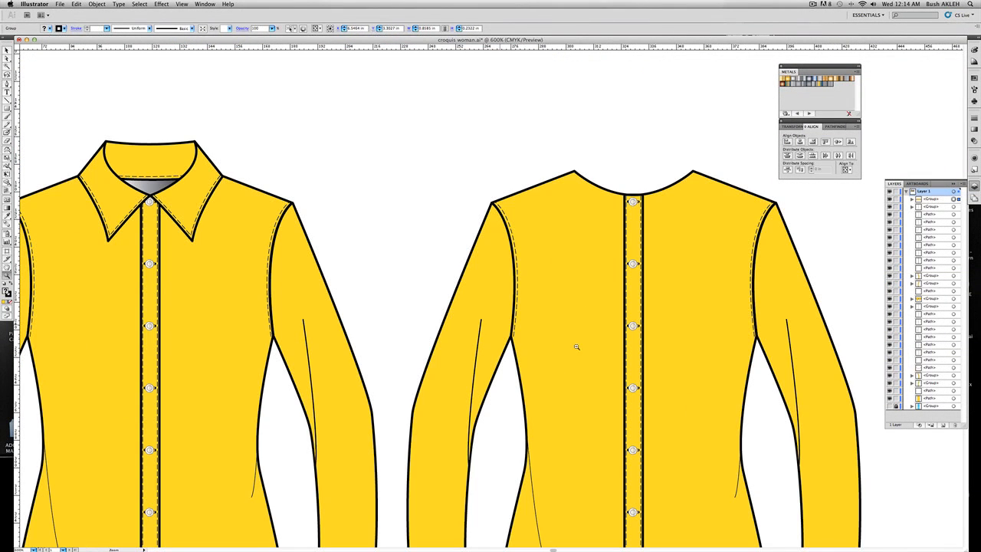
{"action": "left_click", "coordinate": [644, 359], "text": "alt"}
{"action": "left_click_drag", "start_coordinate": [677, 354], "coordinate": [630, 303]}
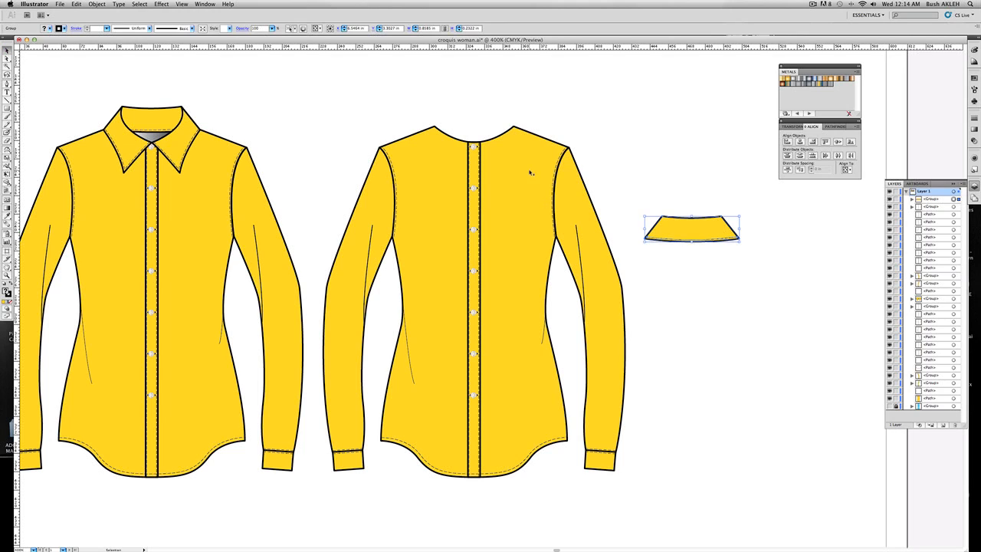
{"action": "left_click", "coordinate": [475, 189]}
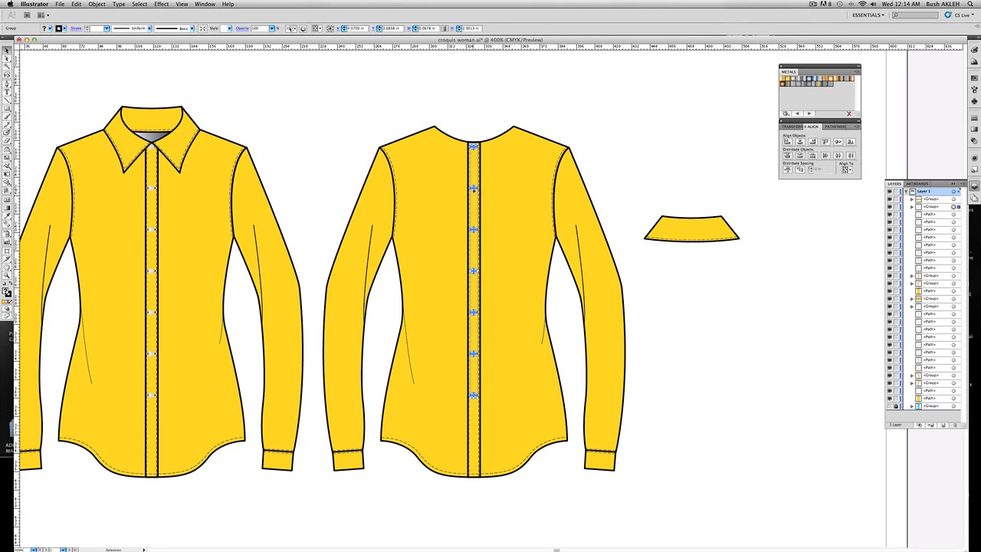
{"action": "key", "text": "Delete"}
Delete the placket outline and both of its vertical stitch lines from the duplicate shirt.
{"action": "left_click", "coordinate": [480, 186]}
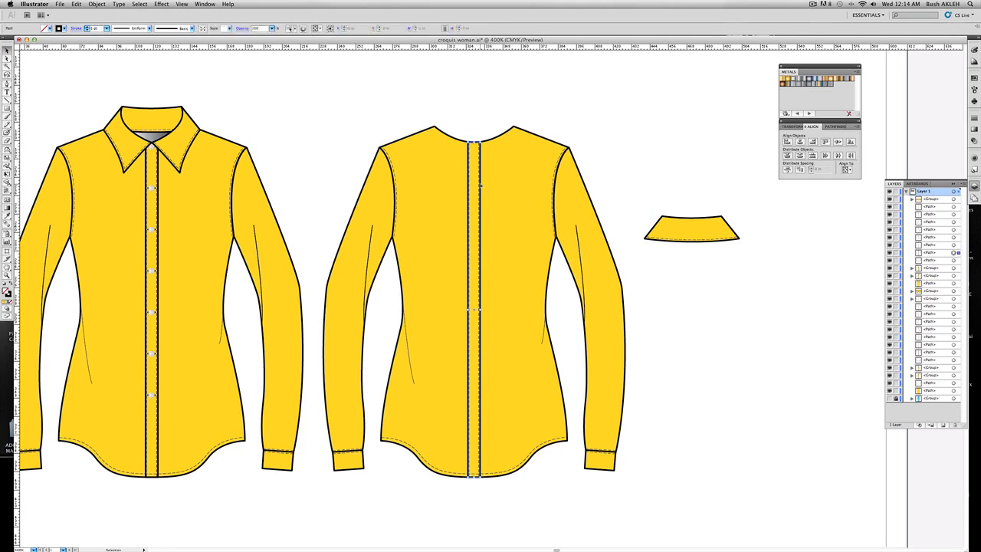
{"action": "key", "text": "Delete"}
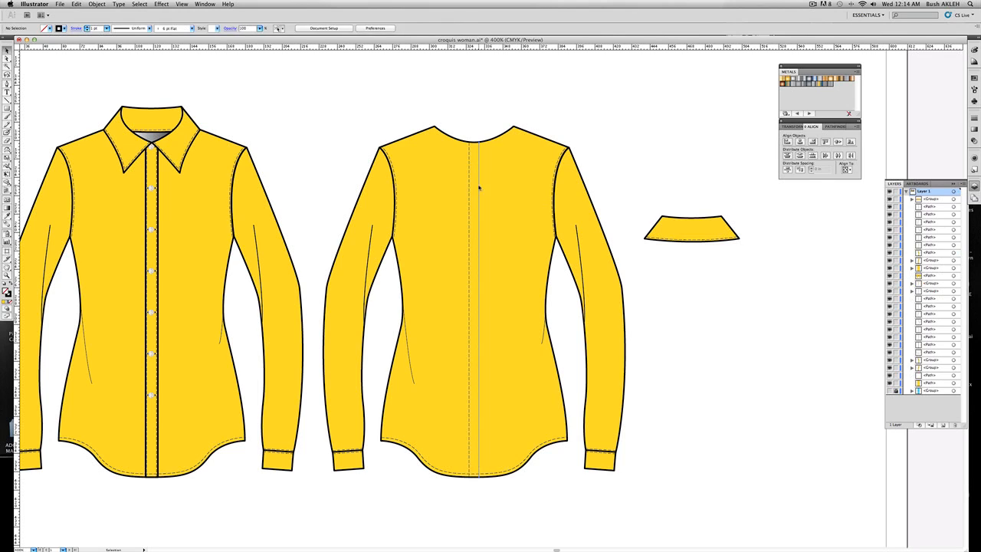
{"action": "left_click", "coordinate": [479, 189]}
{"action": "key", "text": "Delete"}
{"action": "left_click", "coordinate": [470, 190]}
{"action": "key", "text": "Delete"}
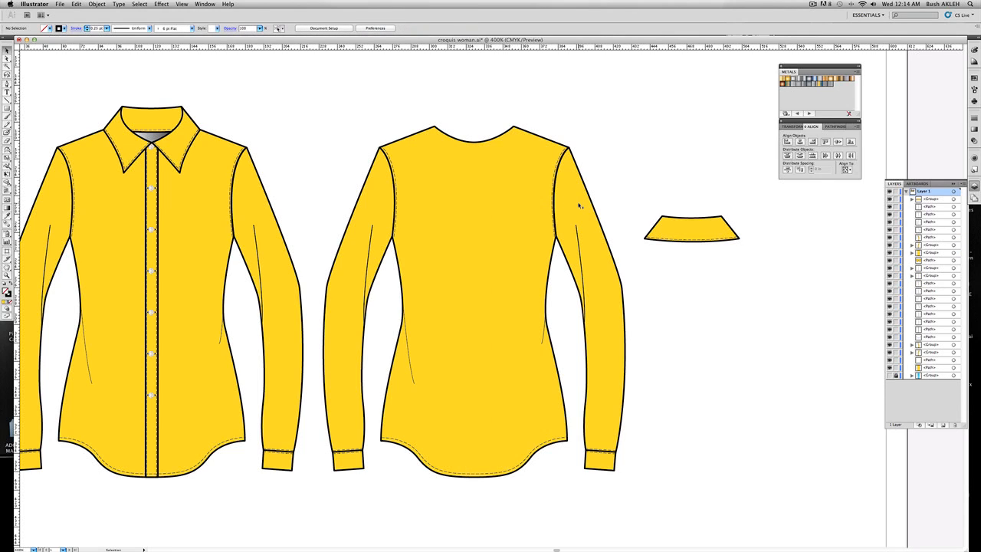
Place the back collar group centred above the duplicate shirt's neckline, meeting the shoulder points.
{"action": "left_click_drag", "start_coordinate": [694, 222], "coordinate": [481, 117]}
{"action": "left_click_drag", "start_coordinate": [481, 117], "coordinate": [480, 117]}
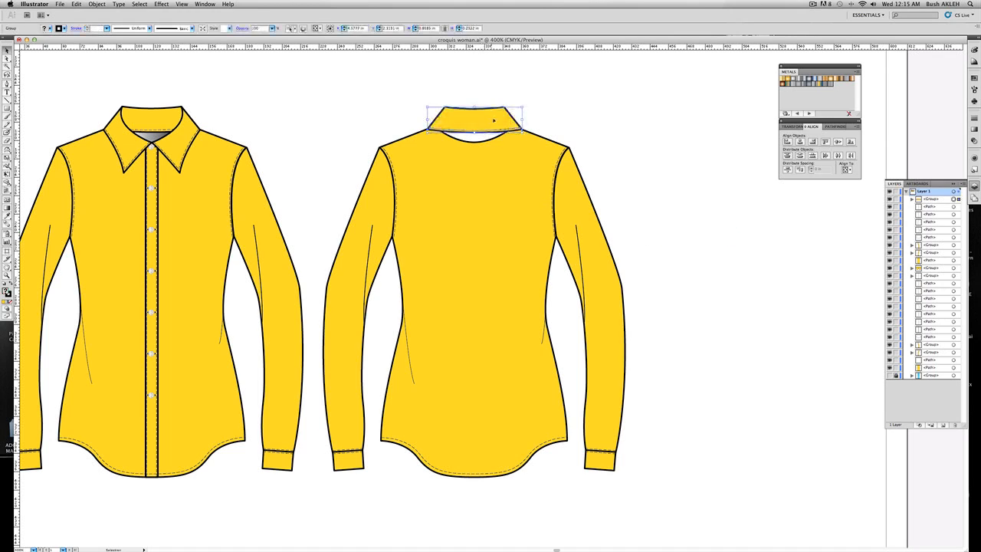
Raise the back body's centre neckline point to close the gap beneath the collar.
{"action": "left_click", "coordinate": [549, 122]}
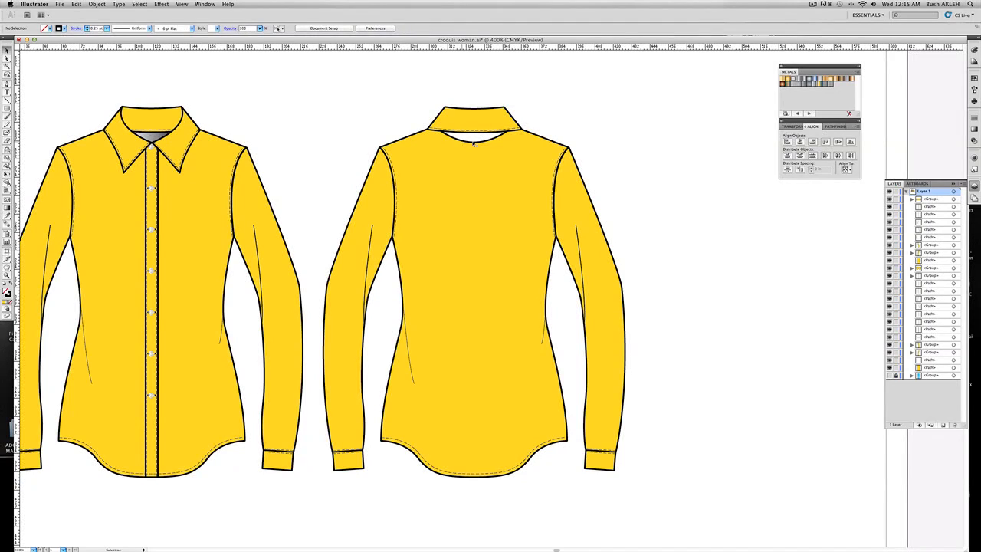
{"action": "key", "text": "a"}
{"action": "left_click", "coordinate": [476, 144]}
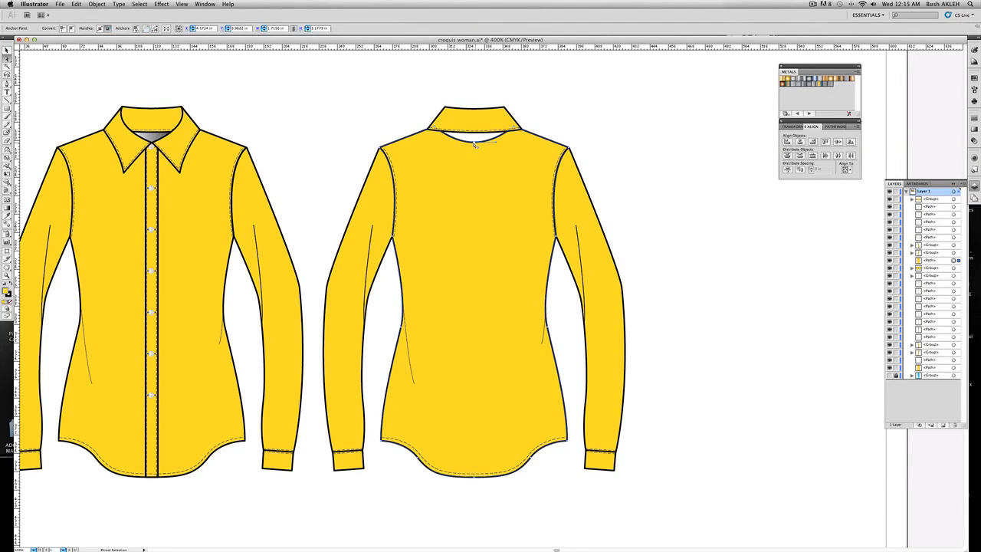
{"action": "left_click_drag", "start_coordinate": [475, 144], "coordinate": [475, 129]}
{"action": "left_click", "coordinate": [567, 122]}
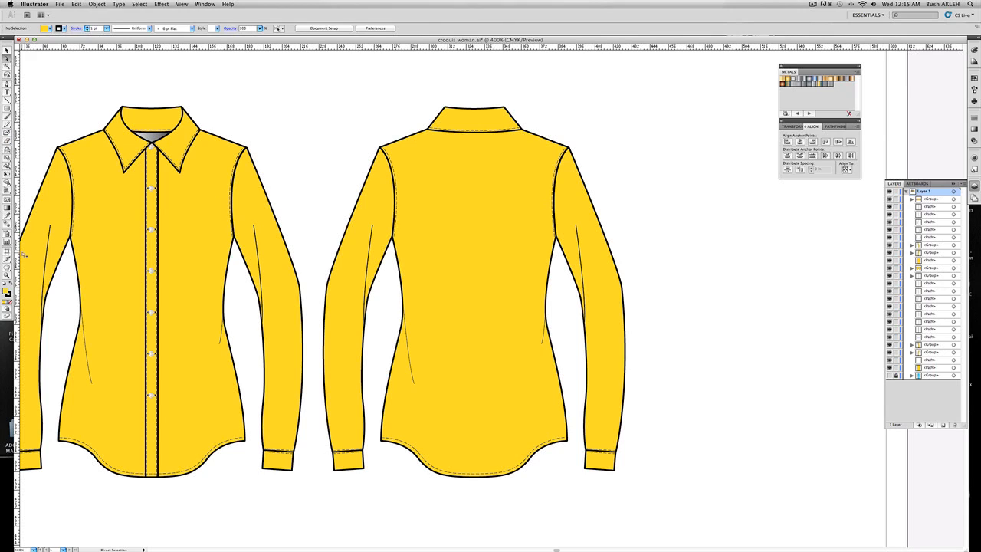
Draw a straight horizontal yoke seam with the Pen tool across the upper back, from armhole to armhole.
{"action": "left_click", "coordinate": [7, 84]}
{"action": "left_click", "coordinate": [393, 180]}
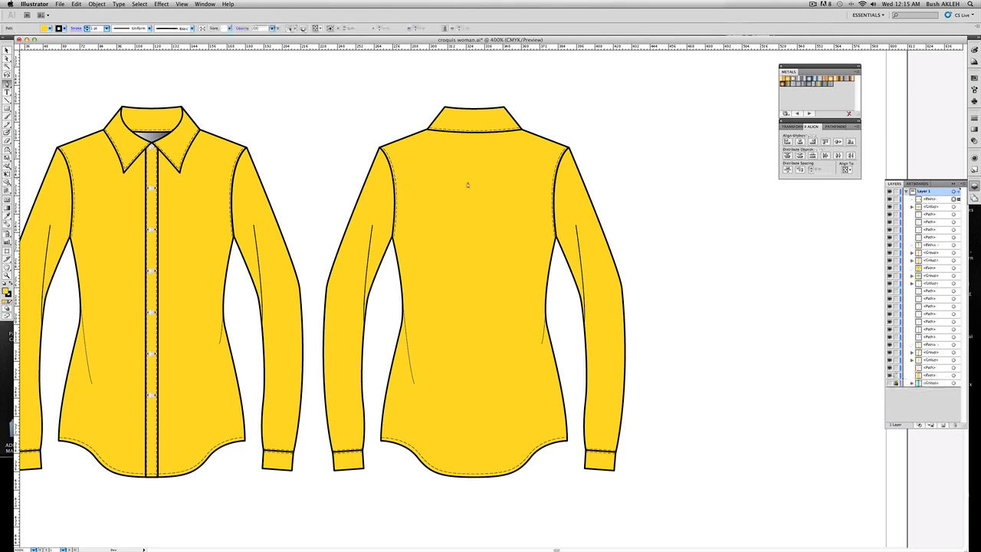
{"action": "left_click", "coordinate": [553, 177]}
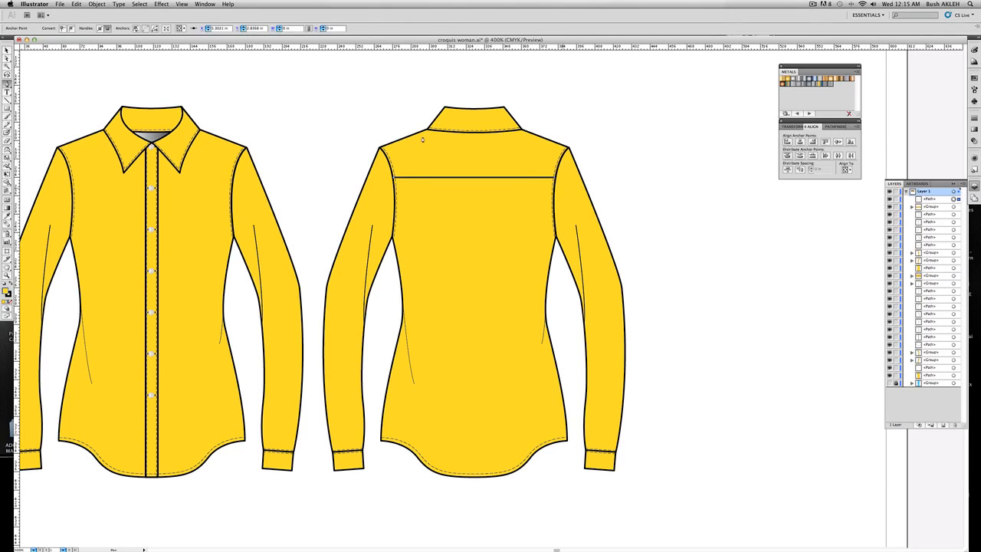
{"action": "key", "text": "v"}
{"action": "left_click", "coordinate": [219, 82]}
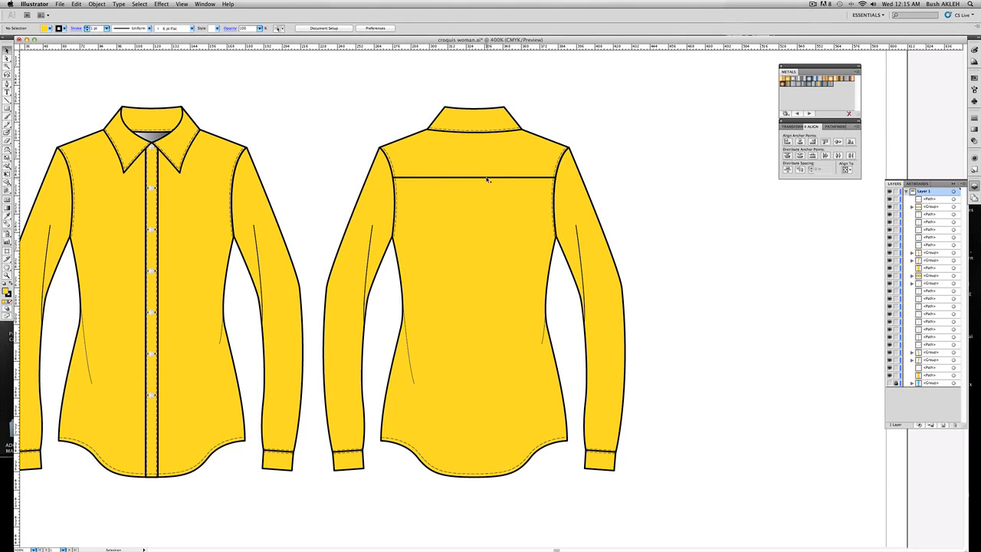
Duplicate the yoke seam slightly above itself and apply the front collar's dashed stitch style to the copy.
{"action": "left_click", "coordinate": [488, 178]}
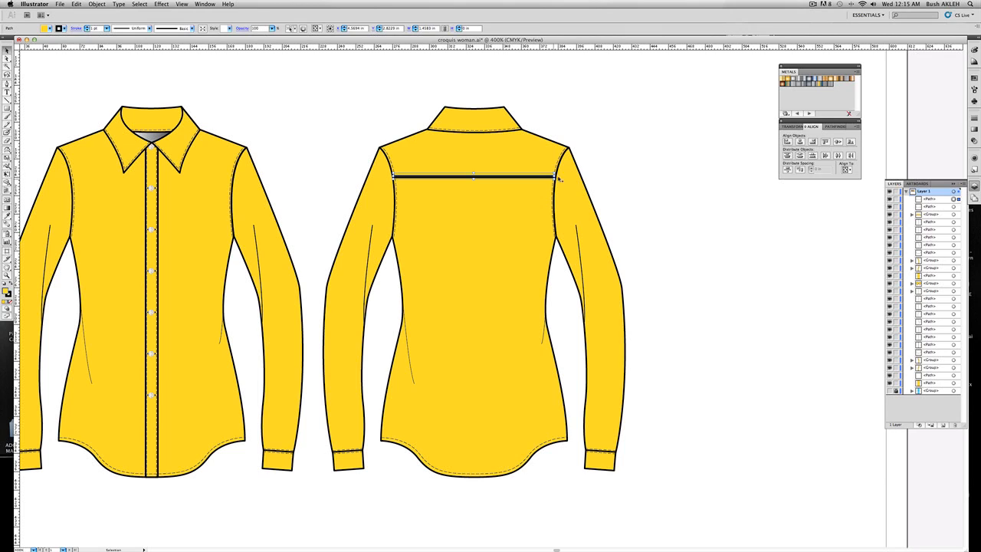
{"action": "key", "text": "i"}
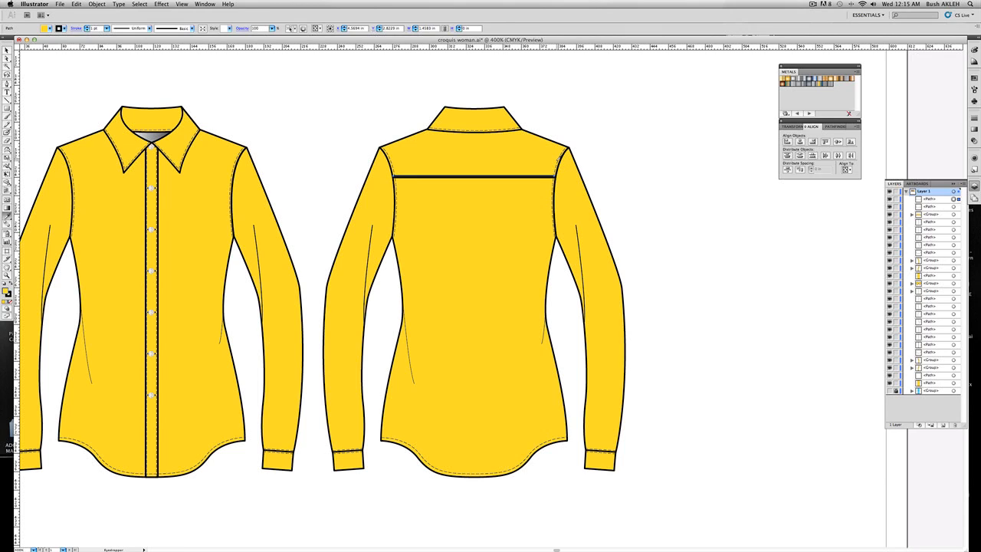
{"action": "left_click", "coordinate": [104, 126]}
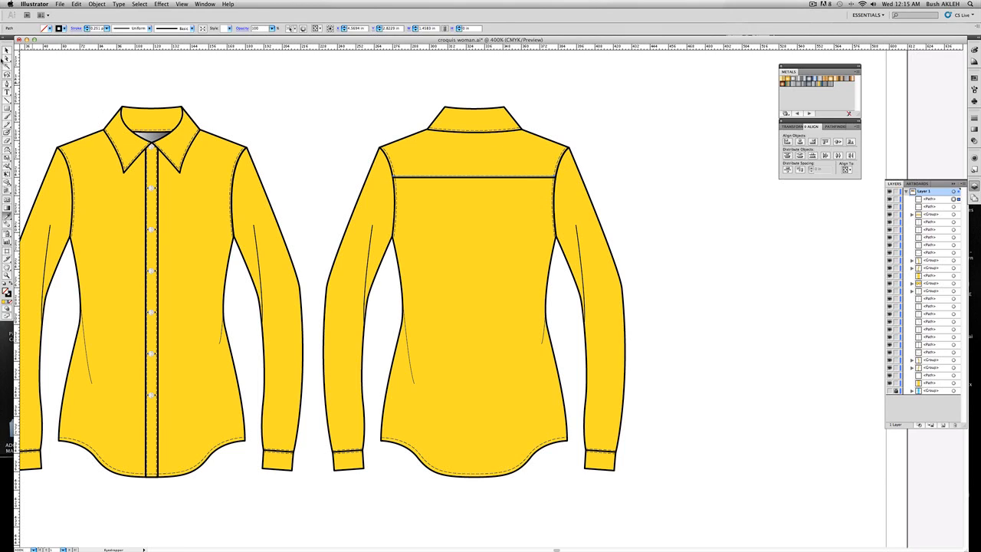
{"action": "left_click", "coordinate": [8, 50]}
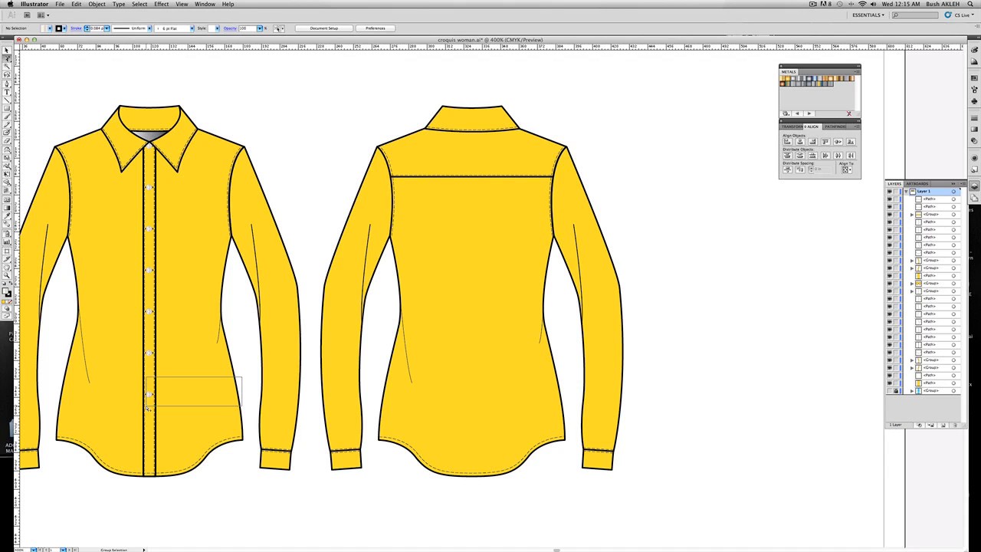
Select only the lowest button of the front placket and place a copy beside the back view's left cuff.
{"action": "left_click_drag", "start_coordinate": [148, 408], "coordinate": [149, 409]}
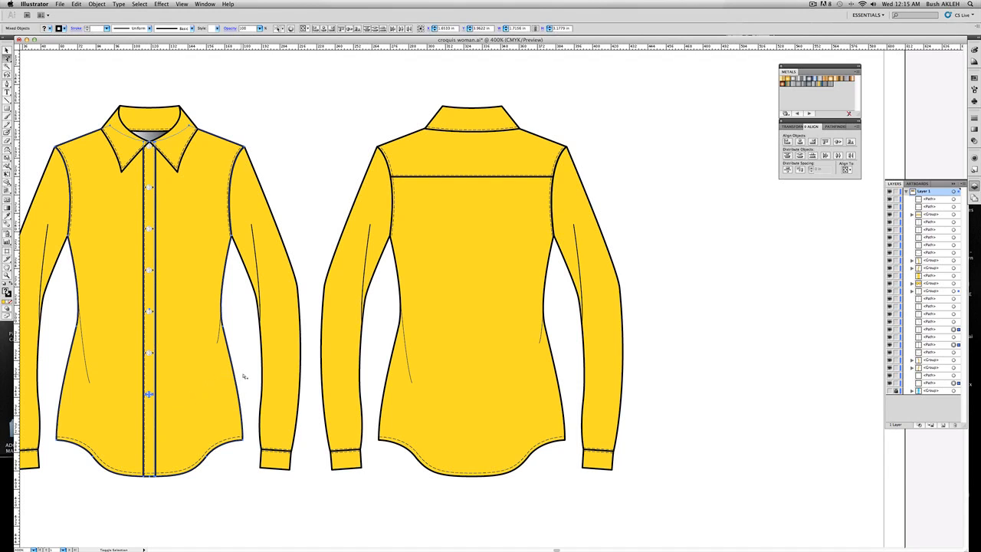
{"action": "left_click_drag", "start_coordinate": [244, 373], "coordinate": [153, 394]}
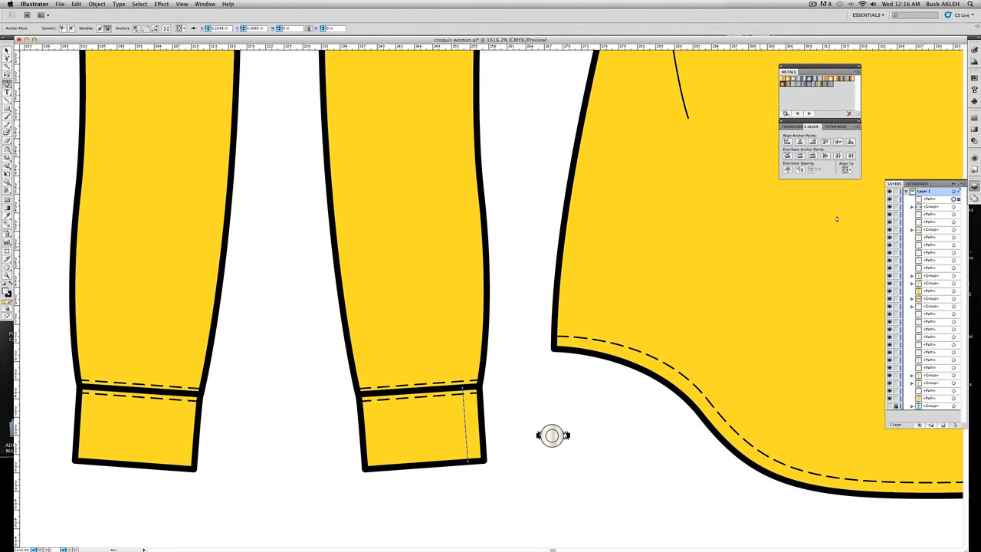
Give the left cuff's opening line a 1 pt stroke and extend it into a narrow sleeve placket outline with no fill.
{"action": "key", "text": "super+F10"}
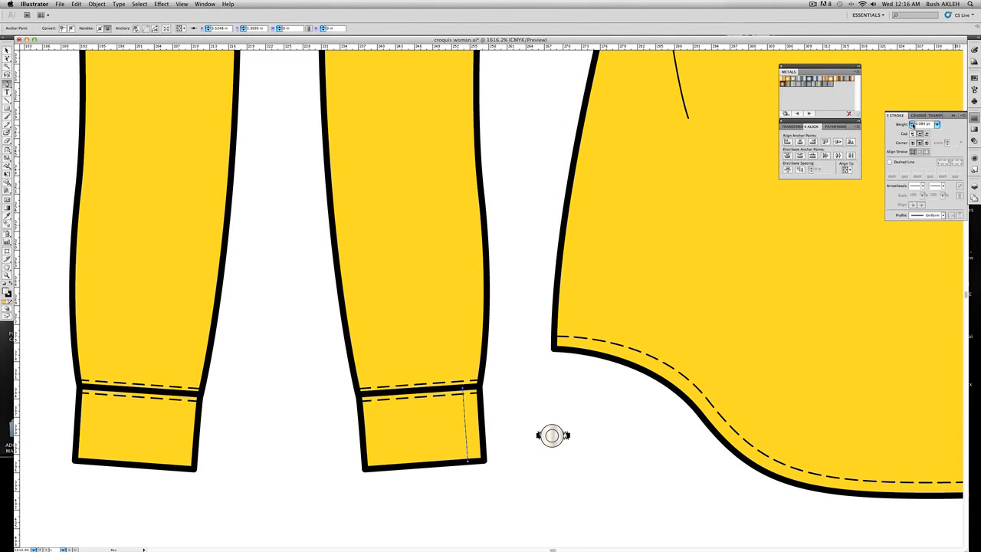
{"action": "type", "text": "1"}
{"action": "key", "text": "Return"}
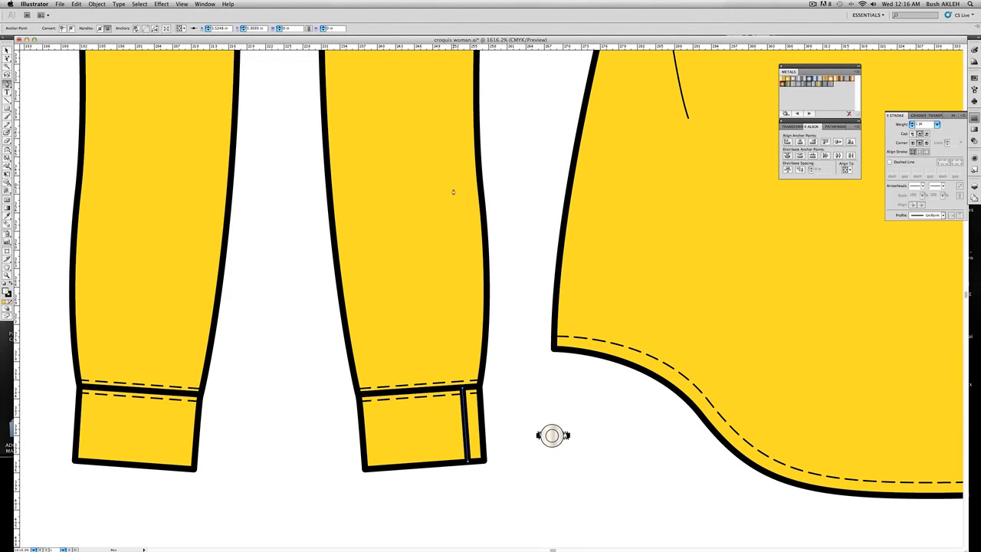
{"action": "left_click_drag", "start_coordinate": [463, 389], "coordinate": [418, 217]}
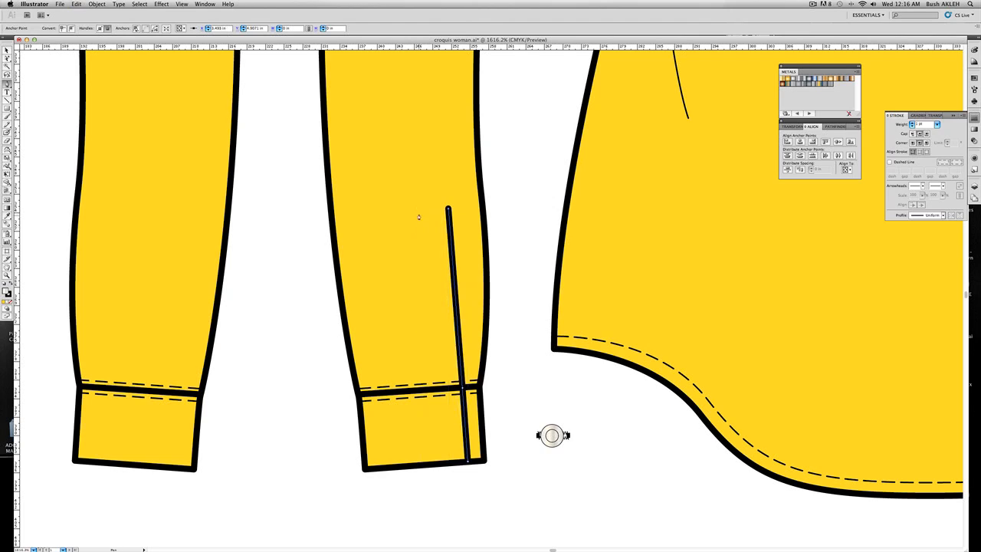
{"action": "left_click", "coordinate": [418, 213]}
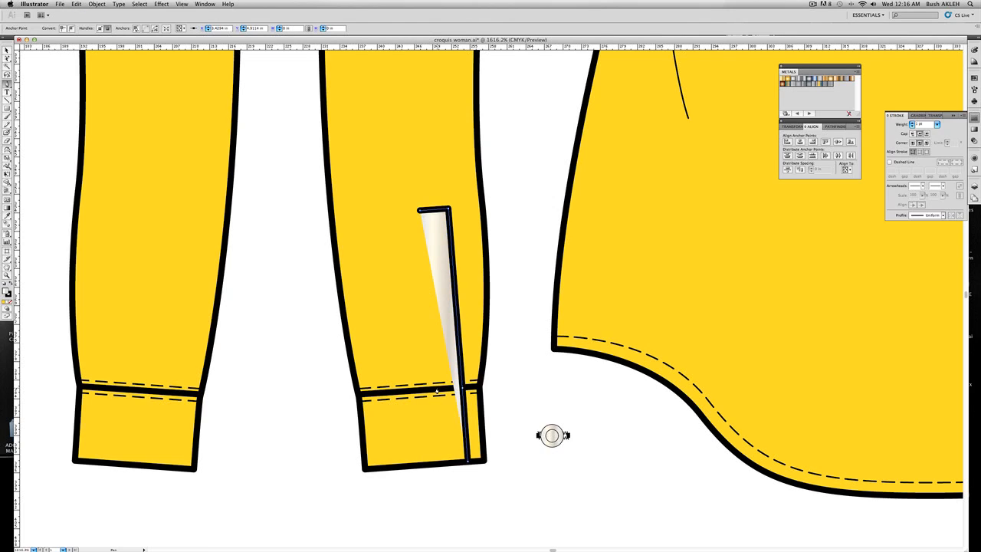
{"action": "left_click", "coordinate": [437, 391]}
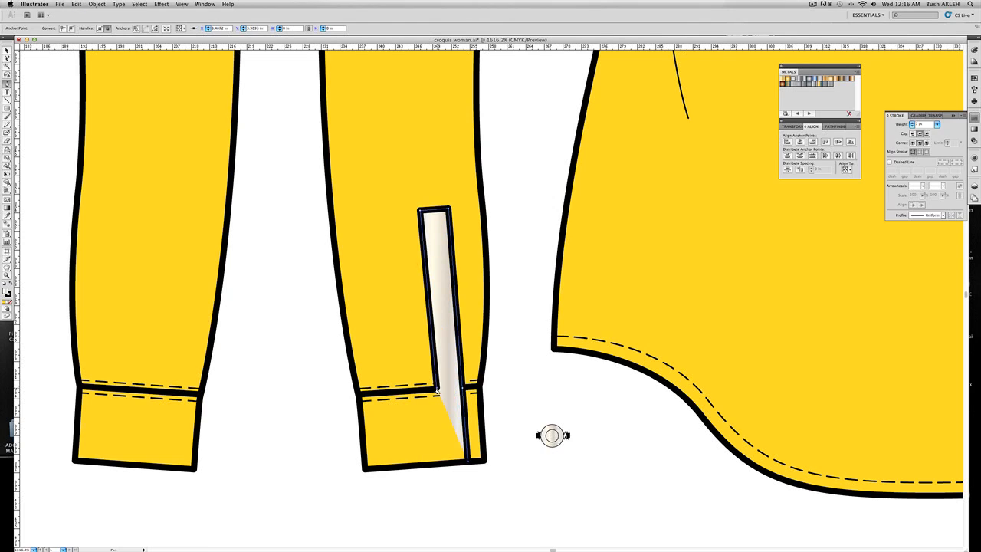
{"action": "left_click", "coordinate": [13, 304]}
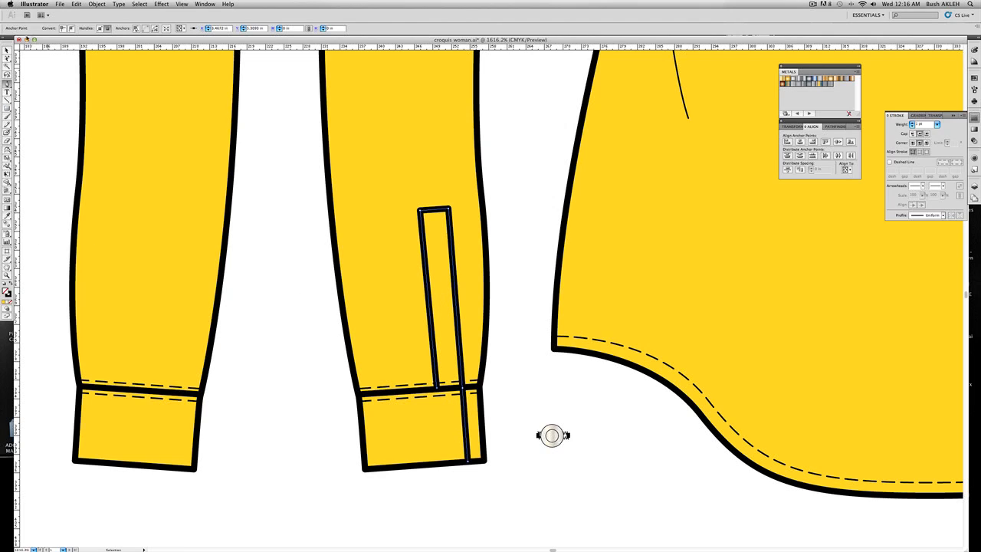
Nudge the sleeve placket's upper outer corner slightly inward and set the outline's stroke weight to 0.5 pt.
{"action": "left_click", "coordinate": [8, 50]}
{"action": "left_click_drag", "start_coordinate": [12, 61], "coordinate": [32, 60]}
{"action": "left_click", "coordinate": [48, 103]}
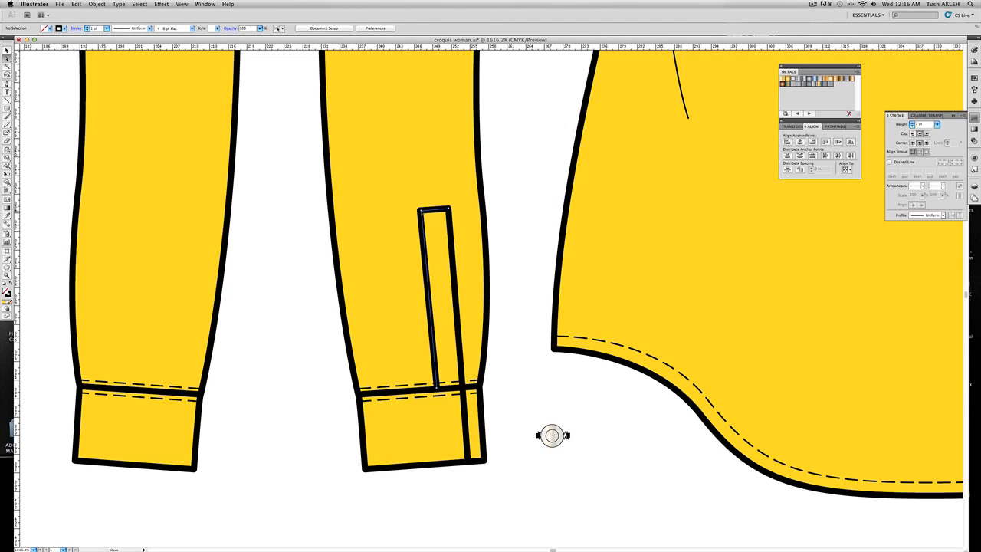
{"action": "left_click", "coordinate": [420, 210]}
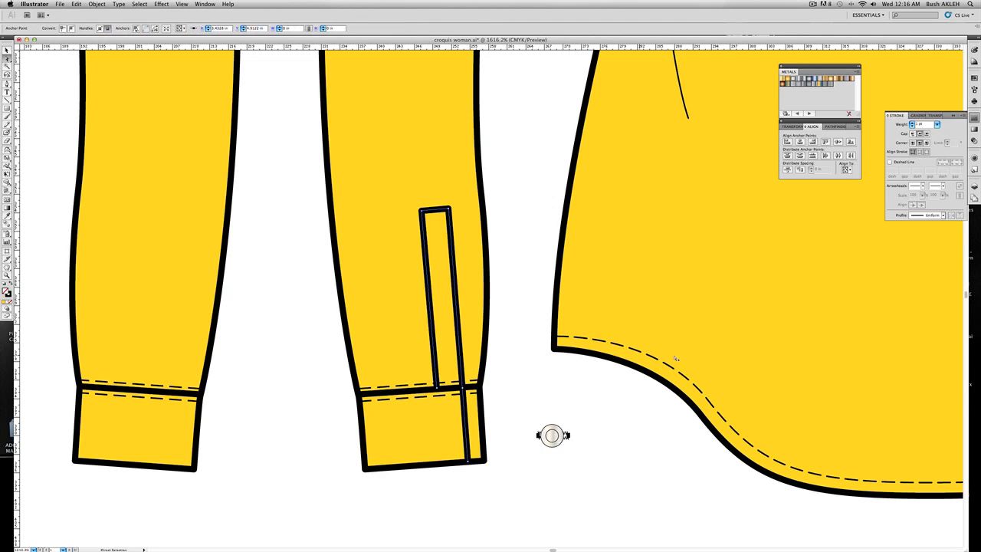
{"action": "left_click", "coordinate": [936, 124]}
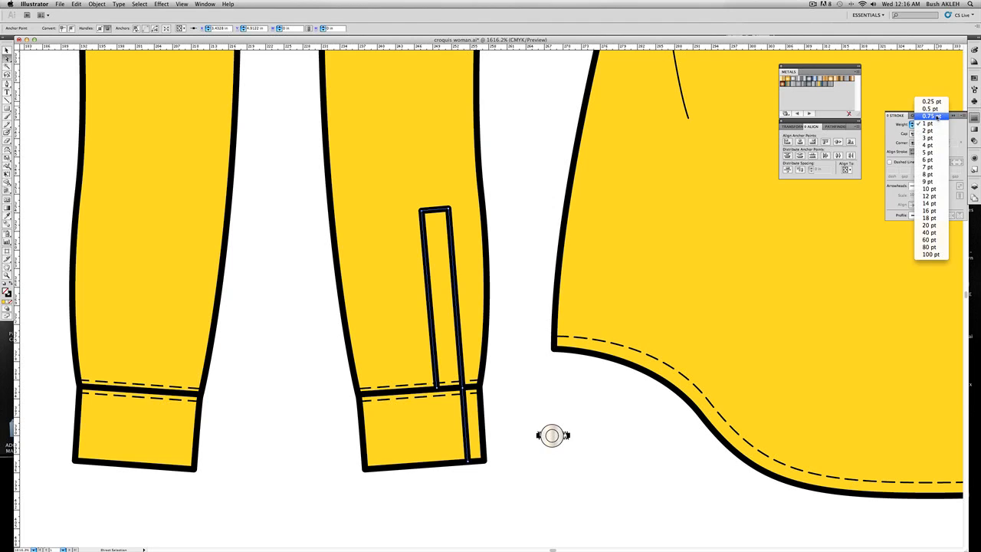
{"action": "left_click", "coordinate": [936, 116]}
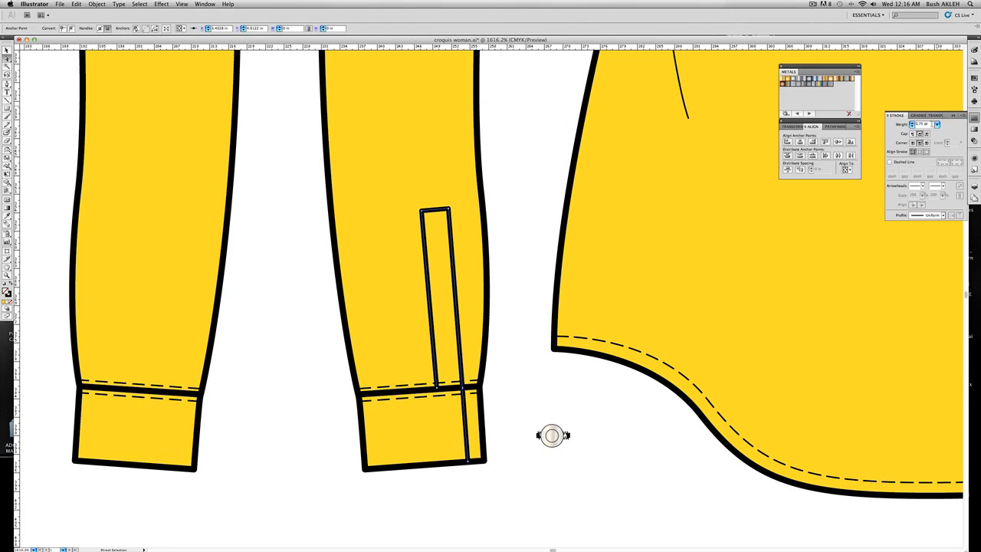
{"action": "left_click", "coordinate": [936, 124]}
{"action": "left_click", "coordinate": [935, 115]}
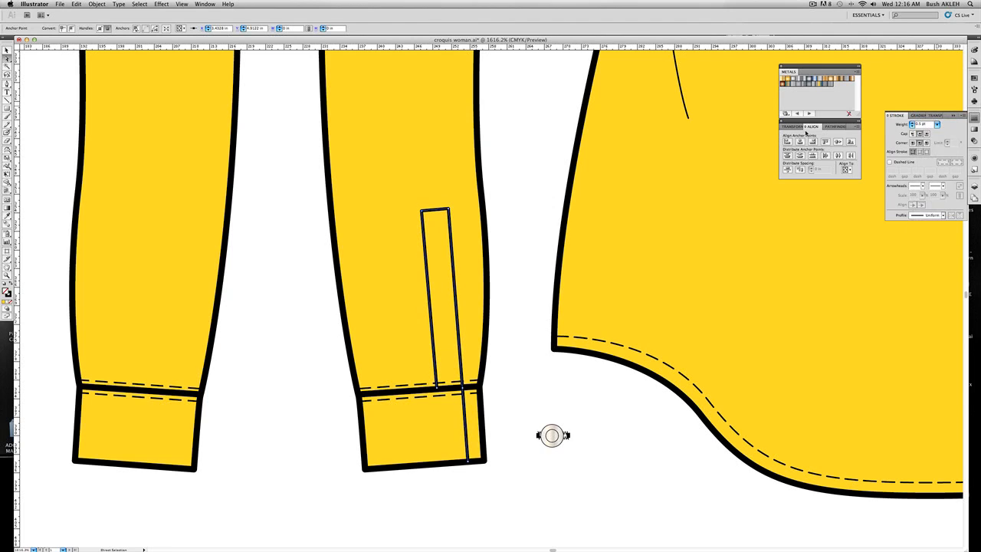
{"action": "left_click", "coordinate": [541, 131]}
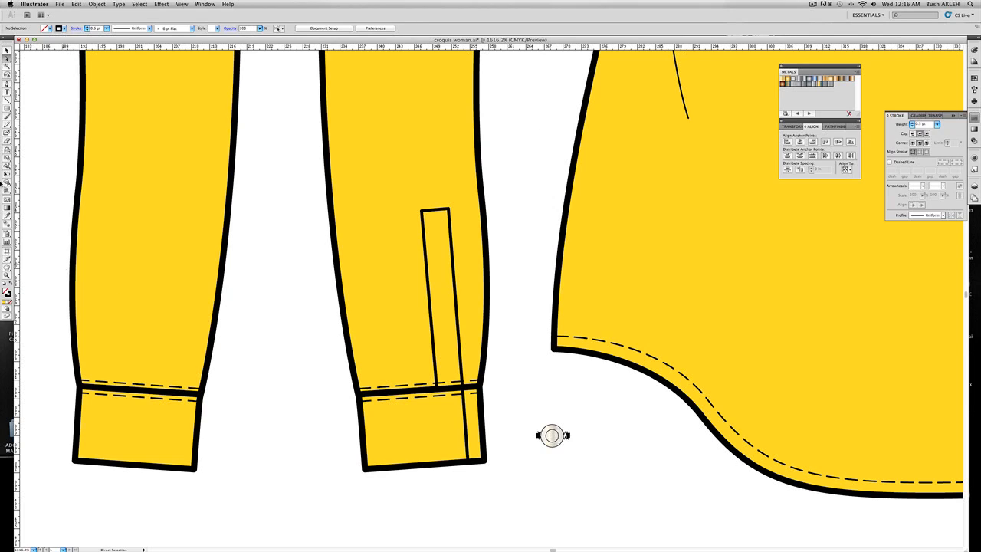
Draw a stitch line on the left cuff parallel to its opening edge and apply the cuff's dashed stitch style.
{"action": "left_click", "coordinate": [8, 83]}
{"action": "left_click", "coordinate": [459, 390]}
{"action": "left_click", "coordinate": [463, 462]}
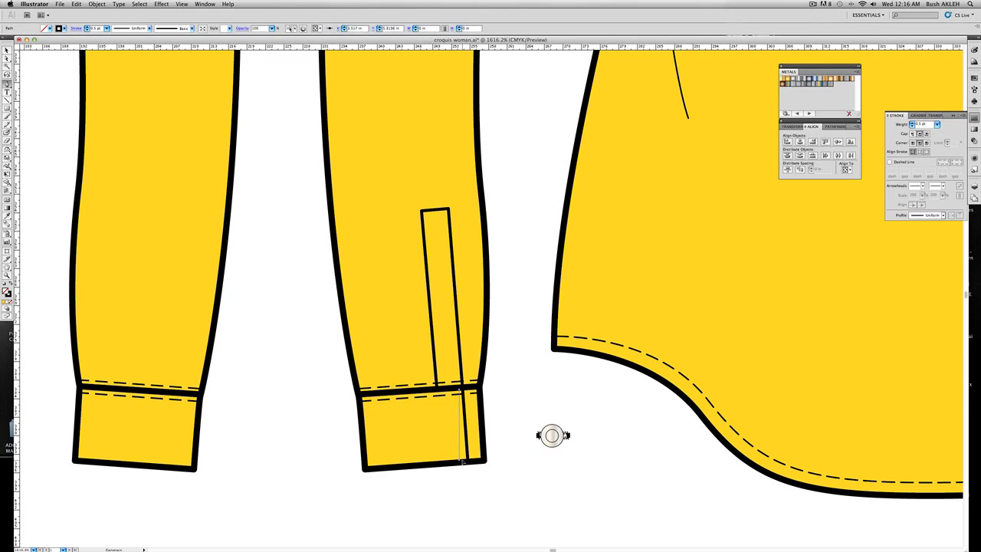
{"action": "key", "text": "super+z"}
{"action": "left_click", "coordinate": [463, 463]}
{"action": "key", "text": "i"}
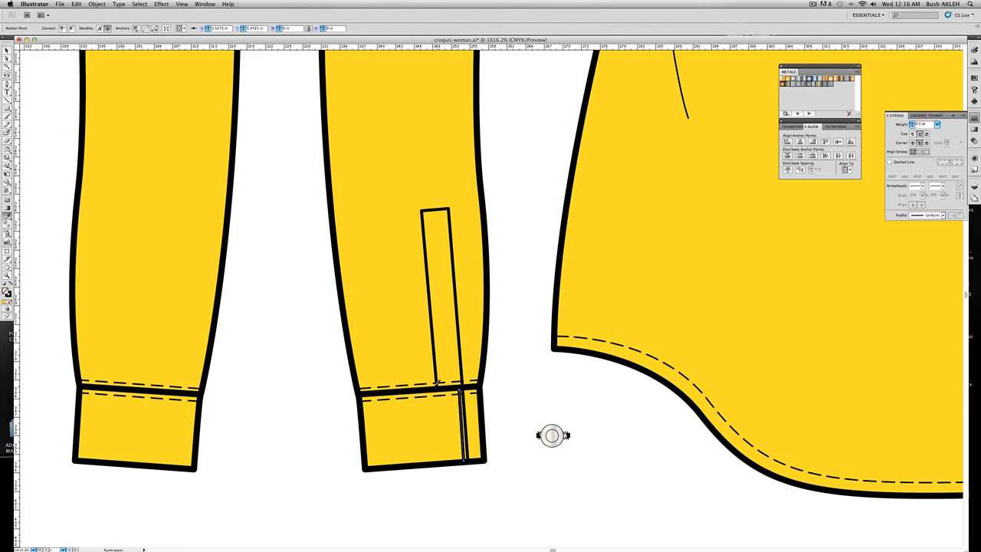
{"action": "left_click", "coordinate": [423, 395]}
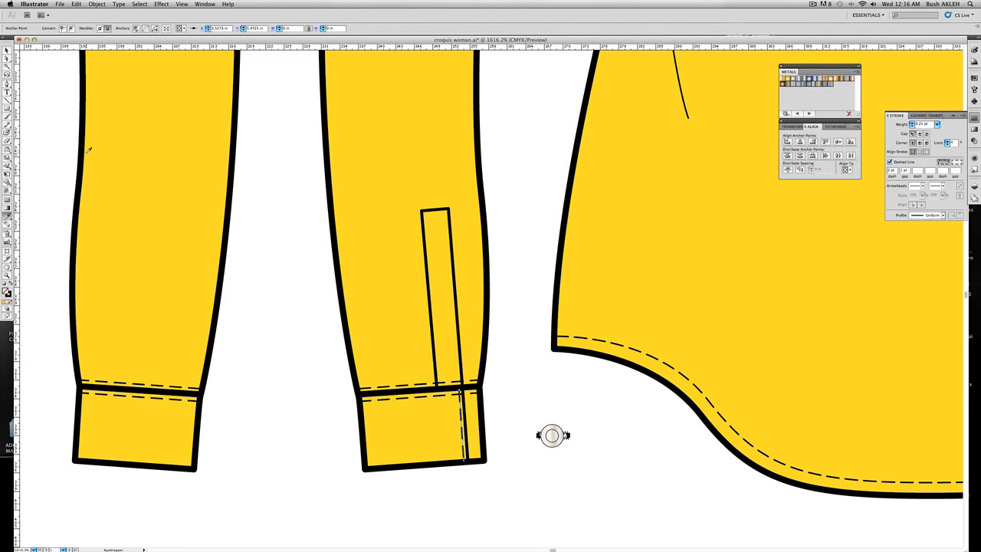
{"action": "left_click", "coordinate": [6, 51]}
{"action": "left_click", "coordinate": [29, 70]}
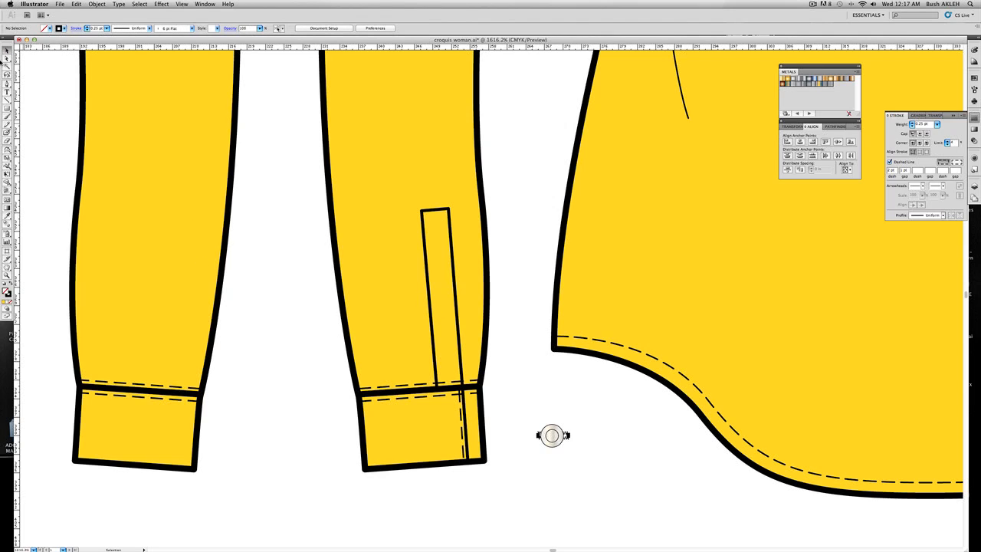
Draw dashed stitching just inside the sleeve placket, up one long edge, across the upper end and down the other.
{"action": "key", "text": "p"}
{"action": "left_click", "coordinate": [460, 389]}
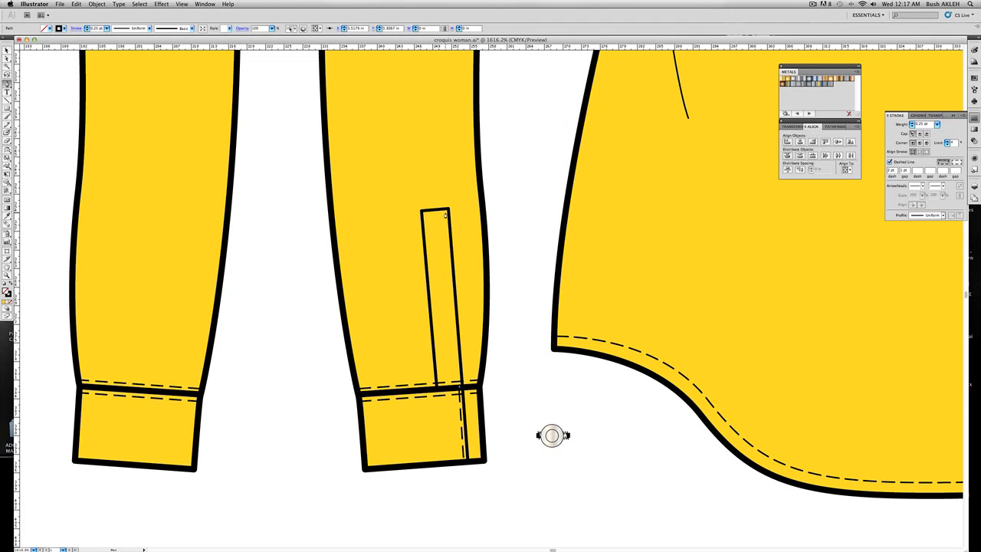
{"action": "left_click", "coordinate": [445, 214]}
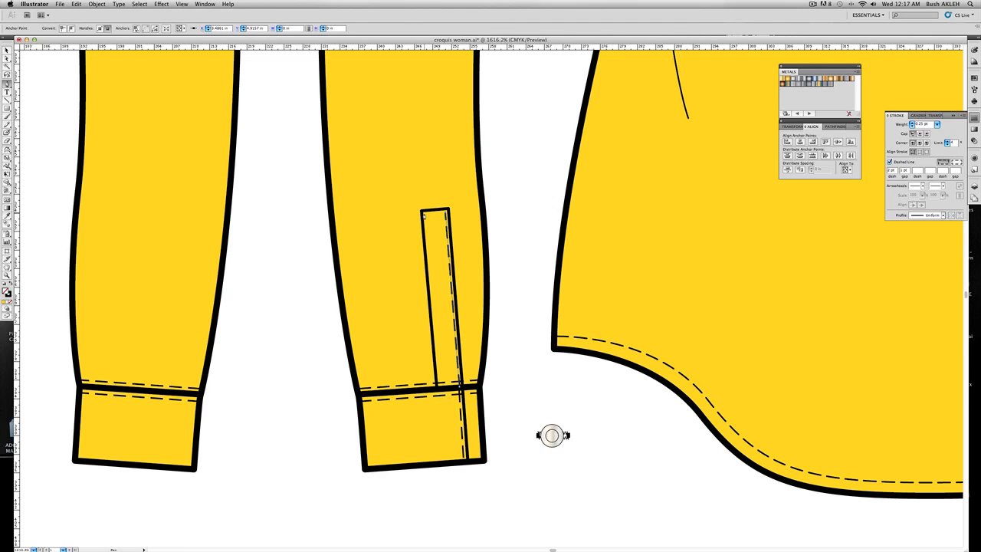
{"action": "left_click", "coordinate": [424, 216]}
{"action": "left_click", "coordinate": [439, 387]}
{"action": "left_click", "coordinate": [528, 382], "text": "super"}
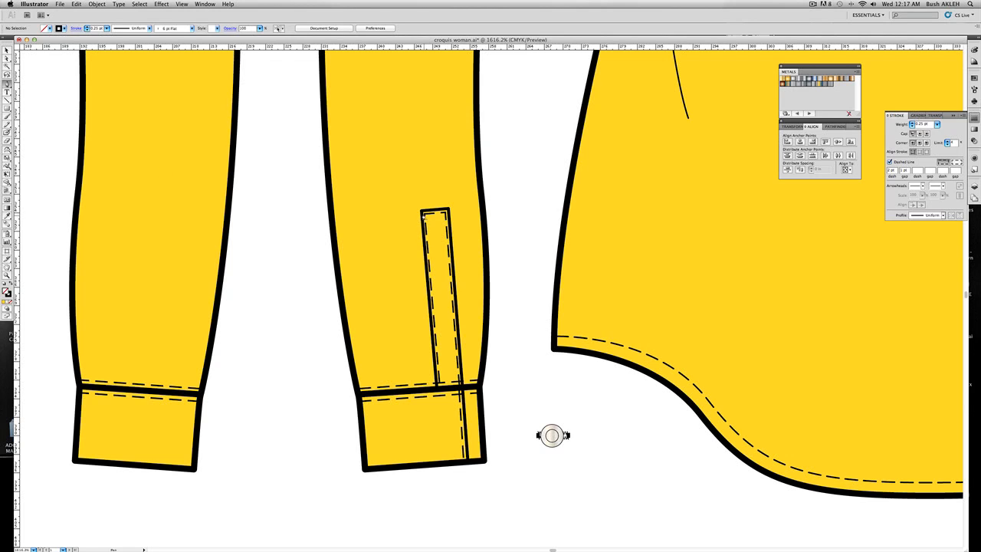
Add zigzag dashed reinforcement stitching across the upper end of the sleeve placket.
{"action": "left_click", "coordinate": [423, 213]}
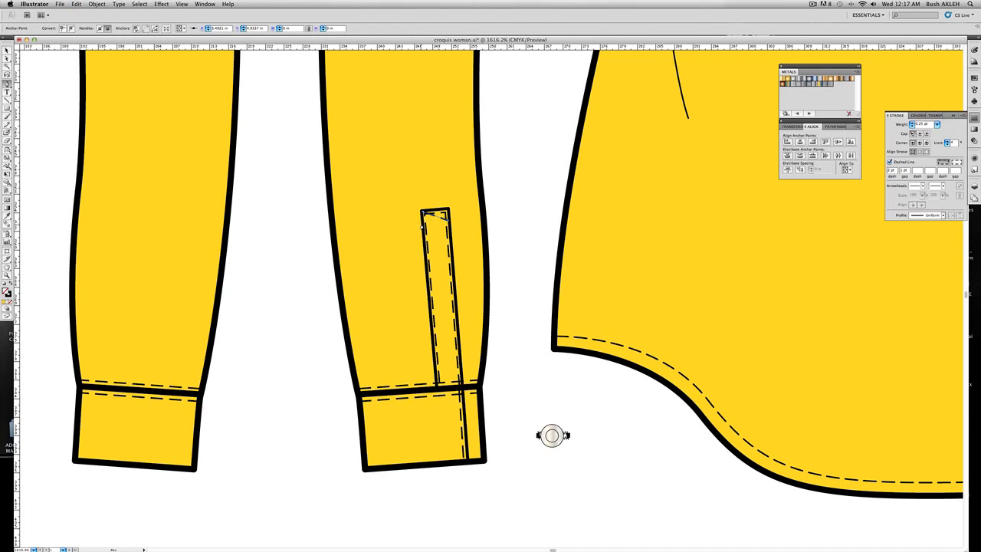
{"action": "left_click", "coordinate": [448, 213]}
{"action": "left_click", "coordinate": [7, 49]}
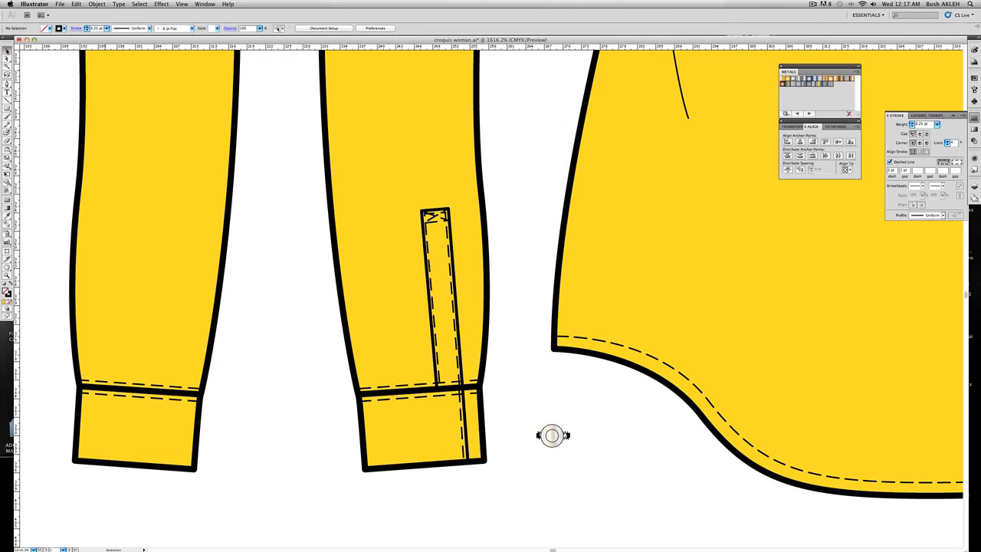
Turn the loose button upright, scale it down and place it on the left cuff beside the stitched opening edge.
{"action": "left_click", "coordinate": [554, 438]}
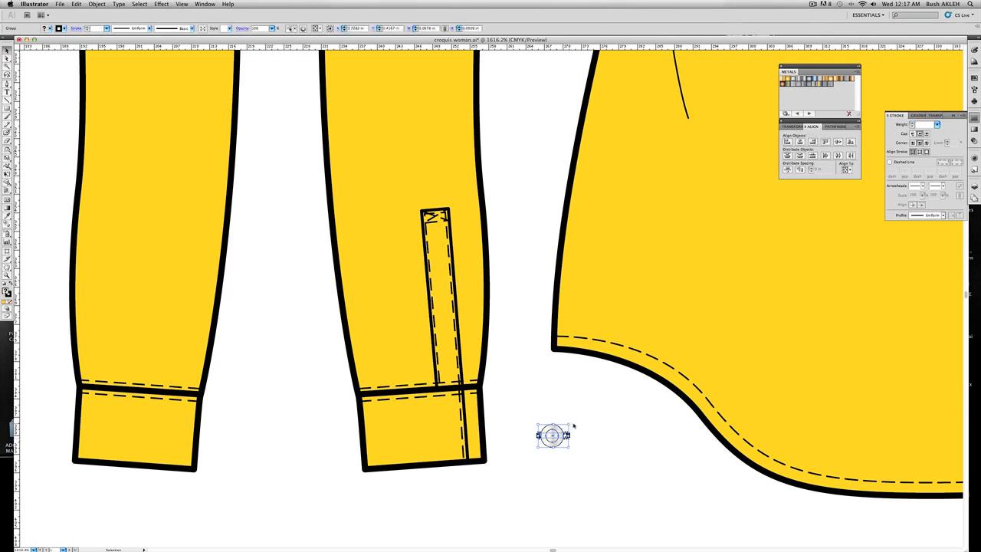
{"action": "left_click_drag", "start_coordinate": [561, 426], "coordinate": [460, 438]}
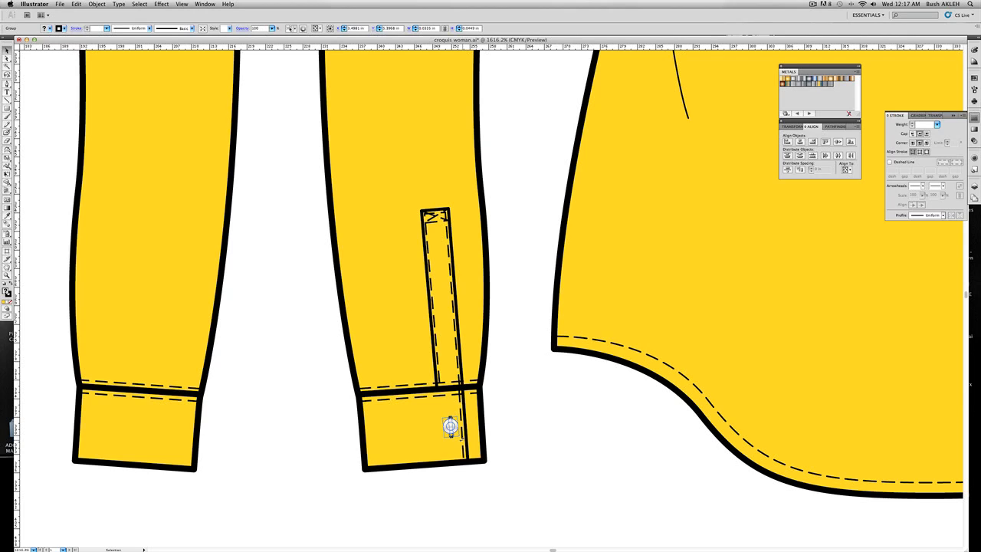
Paste a copy of the cuff button, scale it down slightly and centre it about midway along the sleeve placket.
{"action": "key", "text": "ctrl+v"}
{"action": "left_click_drag", "start_coordinate": [502, 304], "coordinate": [495, 297]}
{"action": "left_click_drag", "start_coordinate": [439, 287], "coordinate": [440, 288]}
{"action": "left_click", "coordinate": [520, 318]}
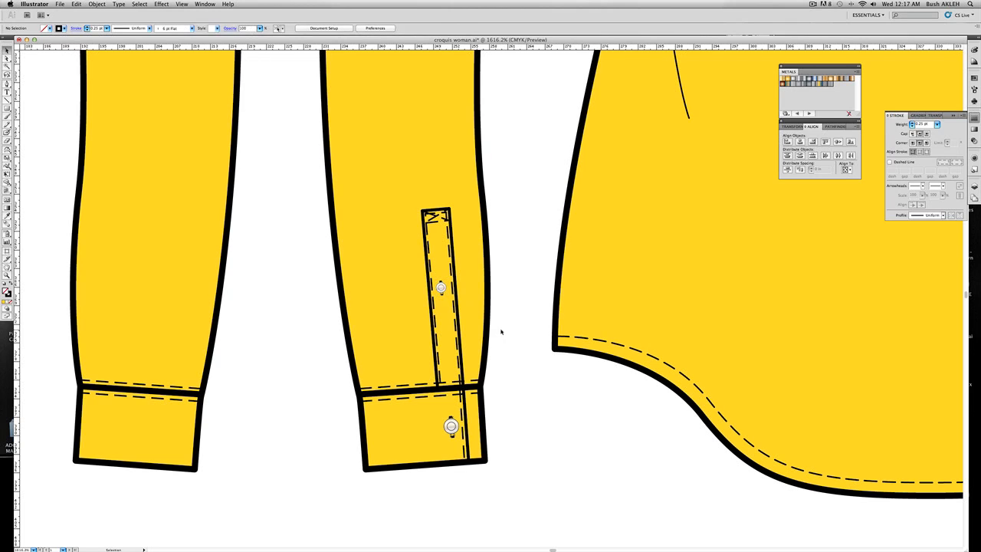
{"action": "scroll", "coordinate": [503, 332], "scroll_direction": "left", "scroll_amount": 4}
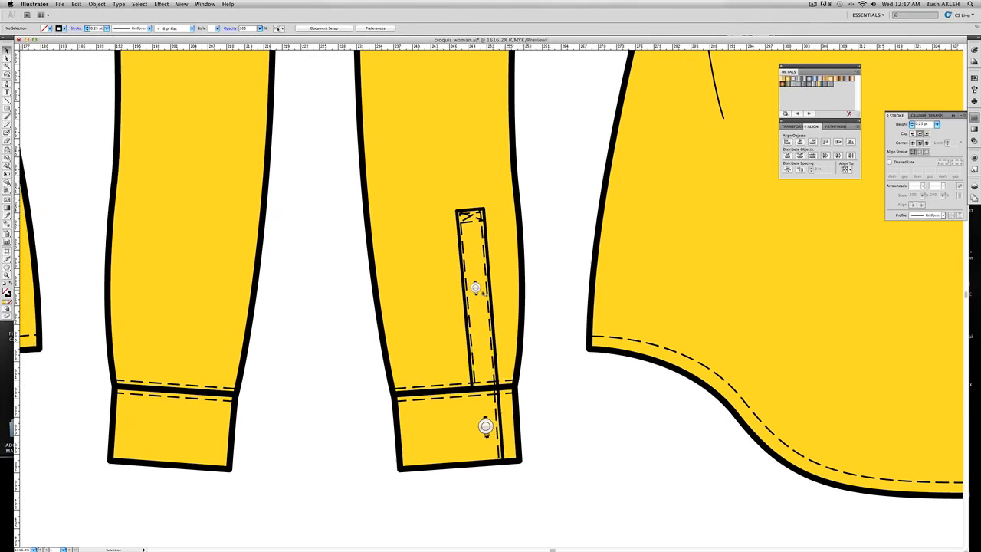
{"action": "left_click", "coordinate": [493, 292]}
{"action": "key", "text": "space"}
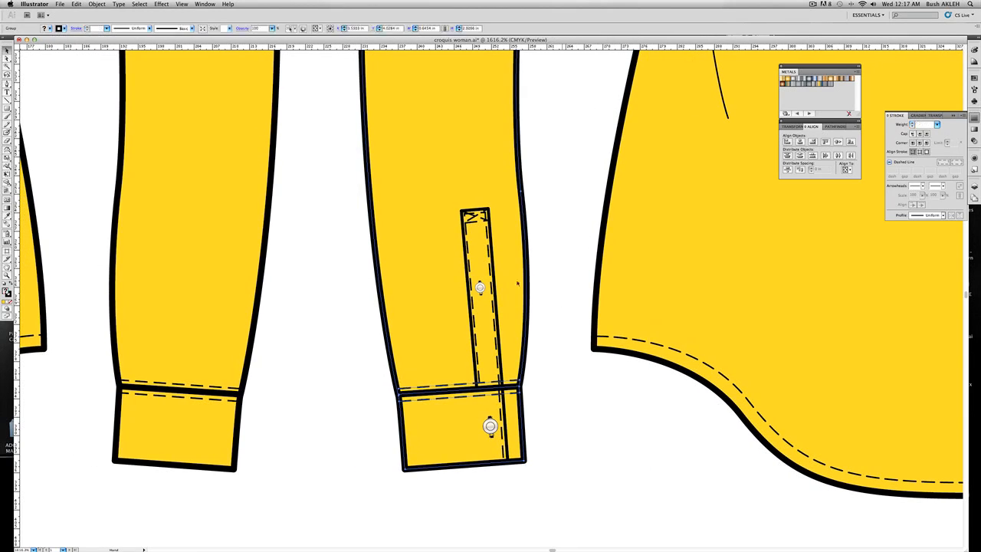
{"action": "left_click", "coordinate": [479, 287]}
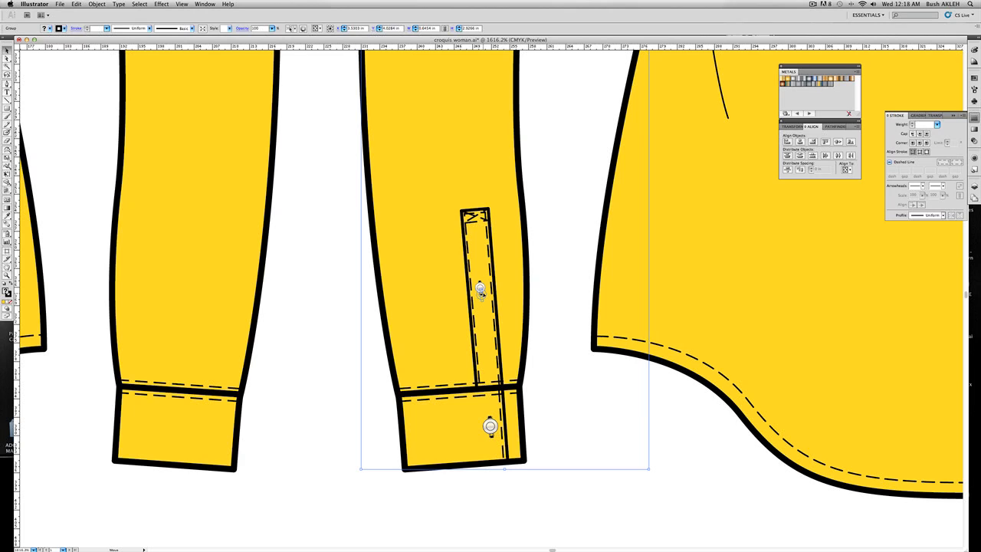
{"action": "left_click", "coordinate": [560, 302]}
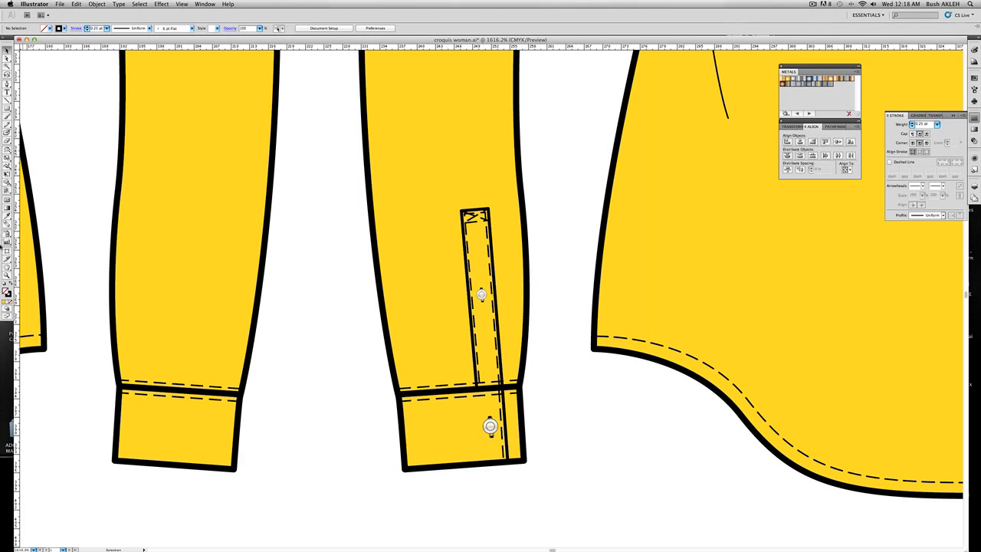
Group the left sleeve's placket, stitching, cuff opening lines and both buttons, leaving the shirt body out of the selection.
{"action": "left_click", "coordinate": [7, 276]}
{"action": "left_click", "coordinate": [633, 209], "text": "alt"}
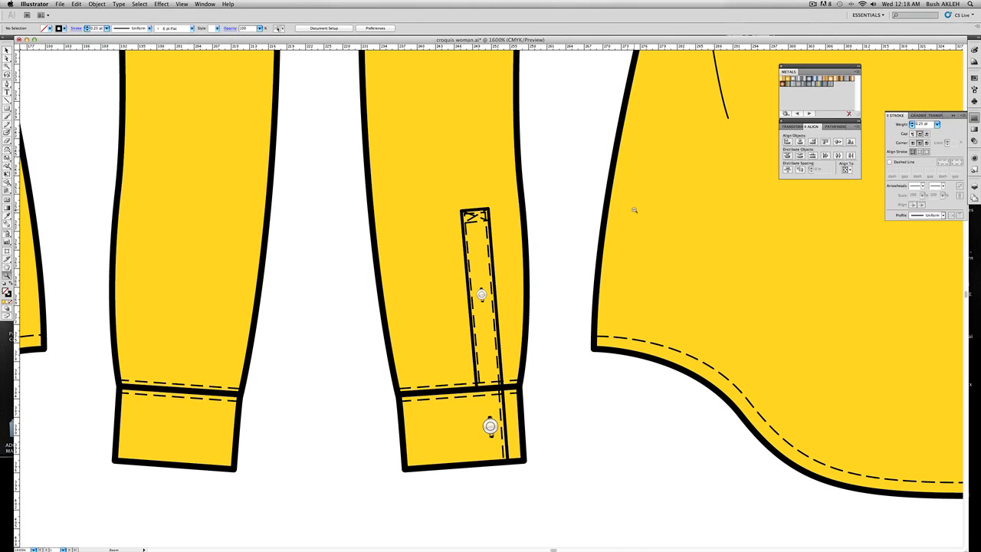
{"action": "left_click", "coordinate": [689, 255], "text": "alt"}
{"action": "left_click_drag", "start_coordinate": [509, 306], "coordinate": [487, 214]}
{"action": "left_click", "coordinate": [7, 51]}
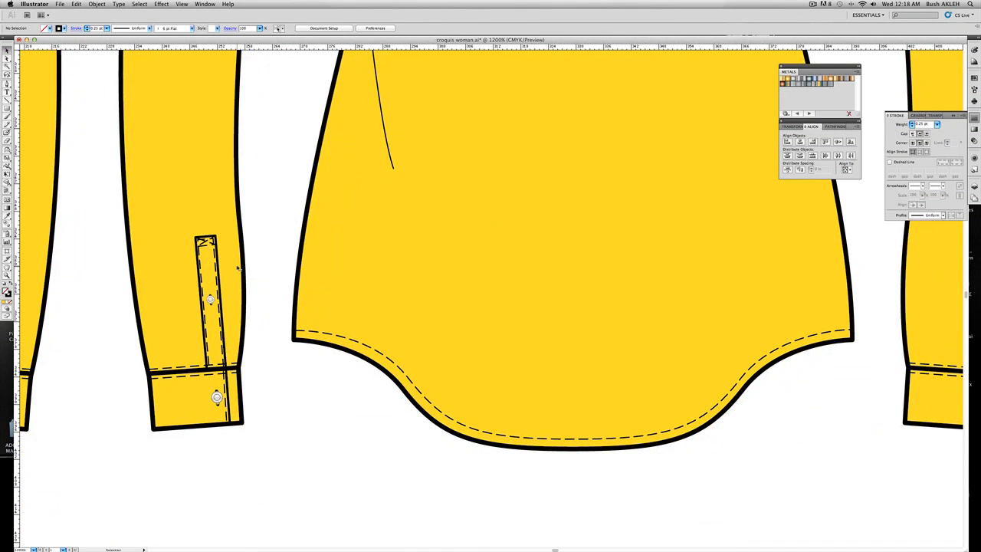
{"action": "left_click_drag", "start_coordinate": [256, 233], "coordinate": [196, 440]}
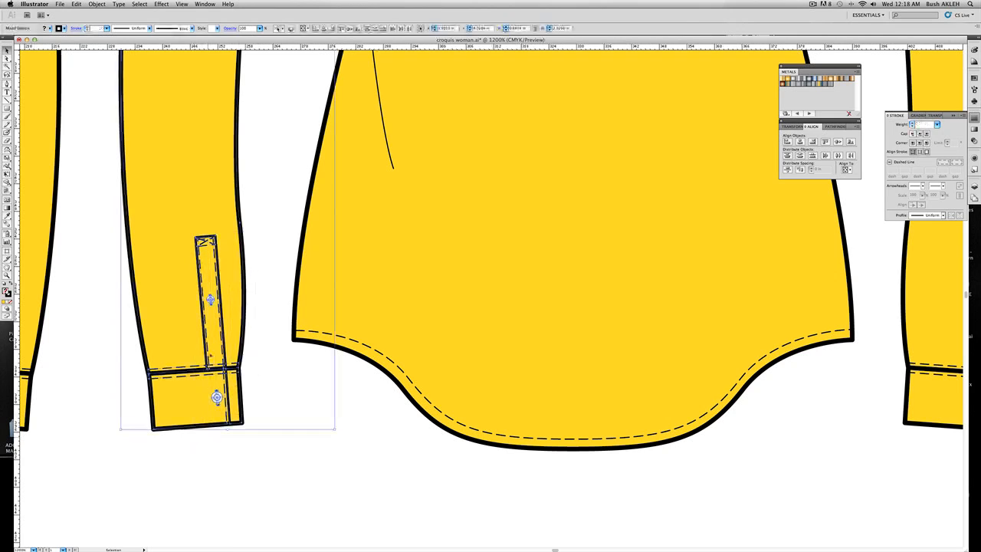
{"action": "left_click", "coordinate": [242, 351], "text": "shift"}
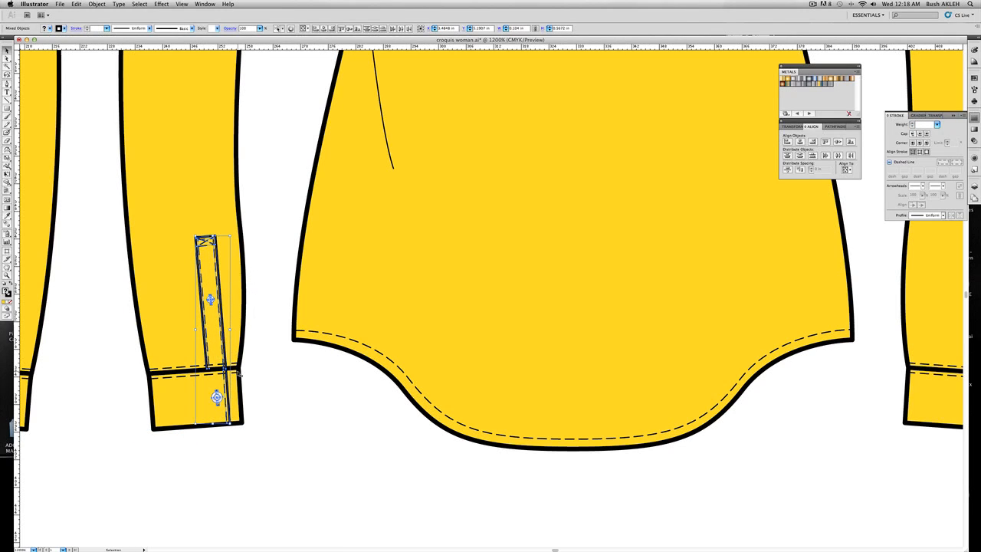
{"action": "key", "text": "super+g"}
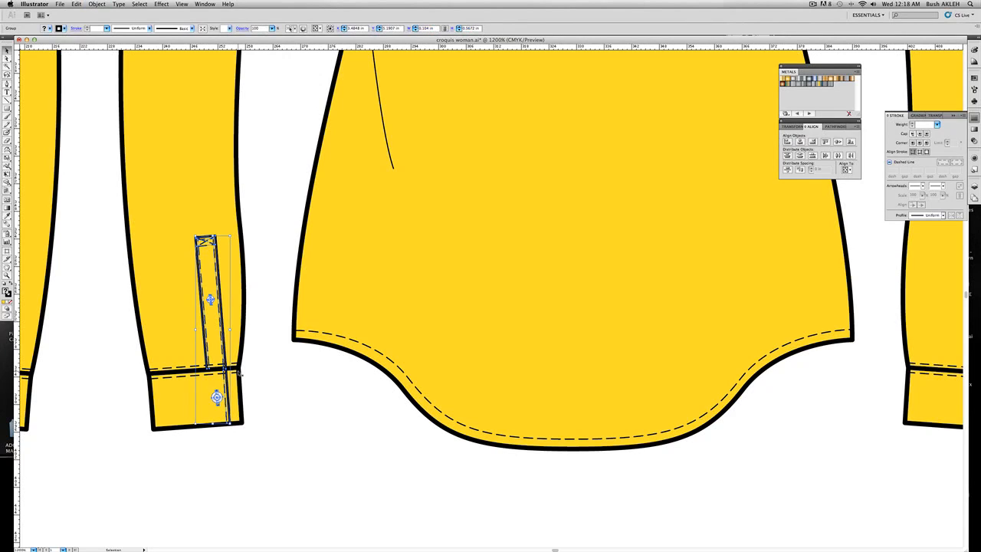
Paste a copy of the grouped placket and reflect it so that it mirrors left to right.
{"action": "key", "text": "ctrl+v"}
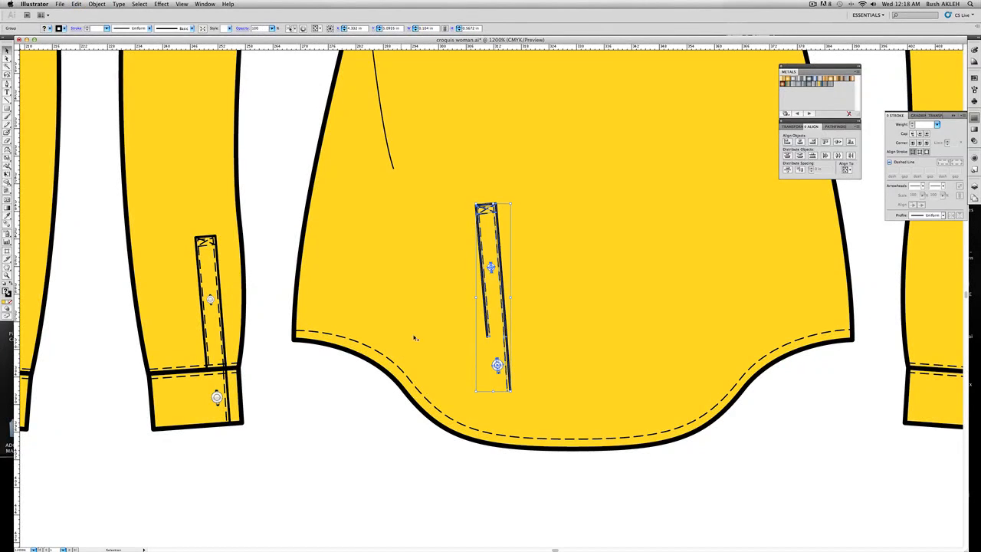
{"action": "right_click", "coordinate": [501, 303]}
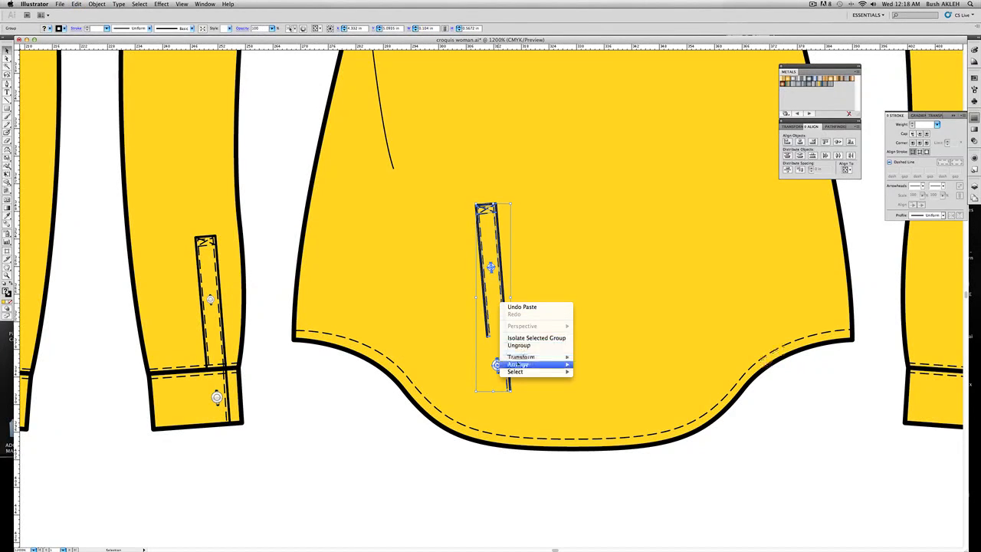
{"action": "mouse_move", "coordinate": [524, 365]}
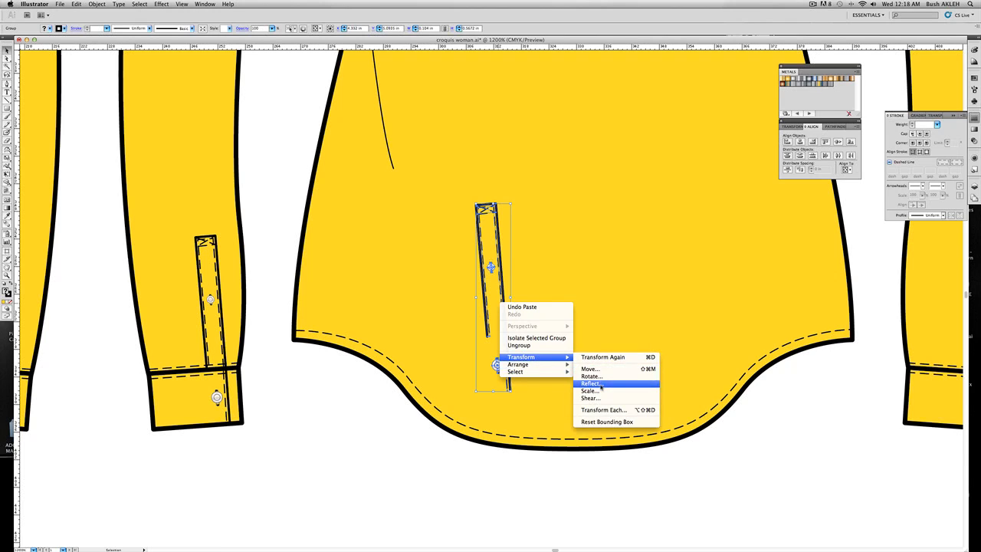
{"action": "left_click", "coordinate": [599, 376]}
{"action": "left_click", "coordinate": [526, 176]}
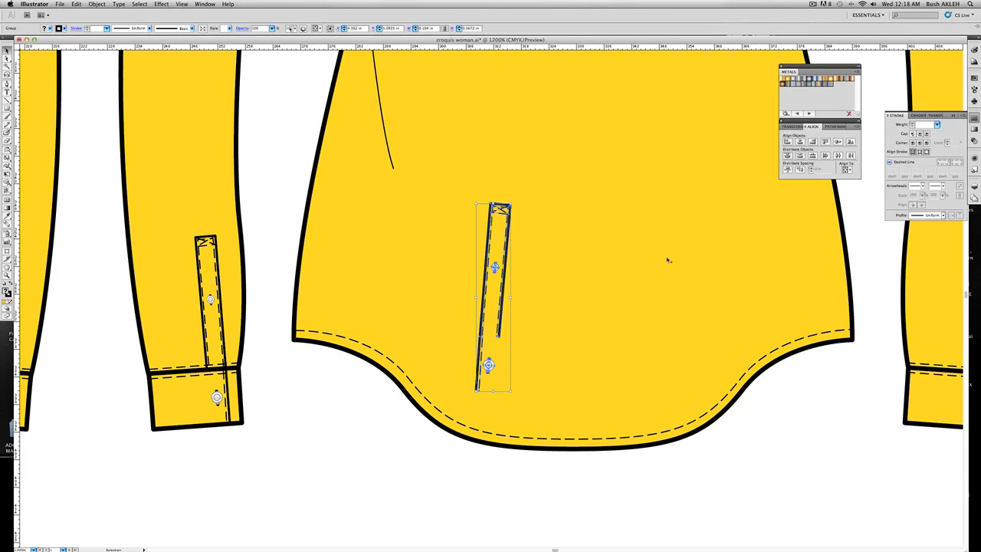
Move the mirrored placket group onto the right sleeve of the back view, lining its opening up with the cuff.
{"action": "left_click_drag", "start_coordinate": [704, 292], "coordinate": [459, 283]}
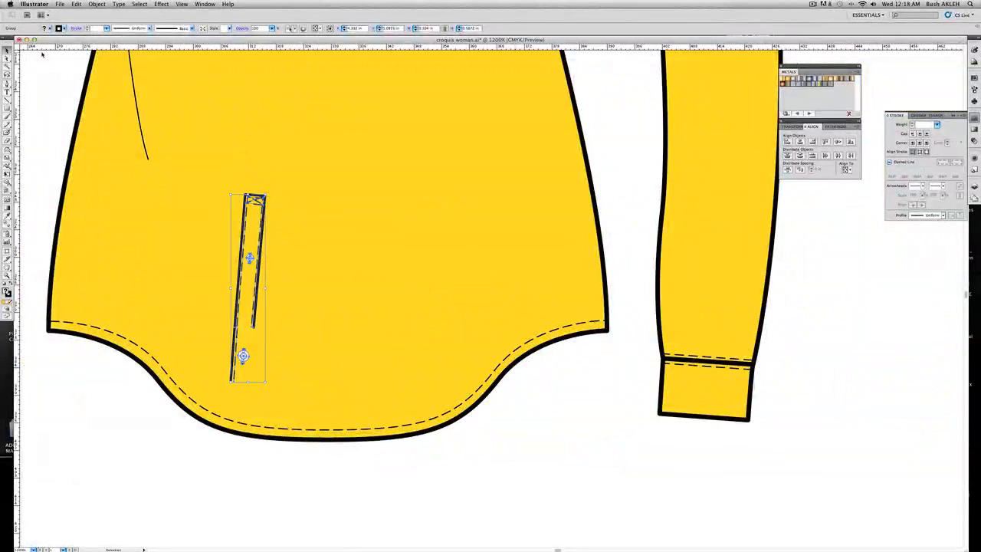
{"action": "left_click_drag", "start_coordinate": [249, 258], "coordinate": [689, 291]}
{"action": "left_click", "coordinate": [8, 276]}
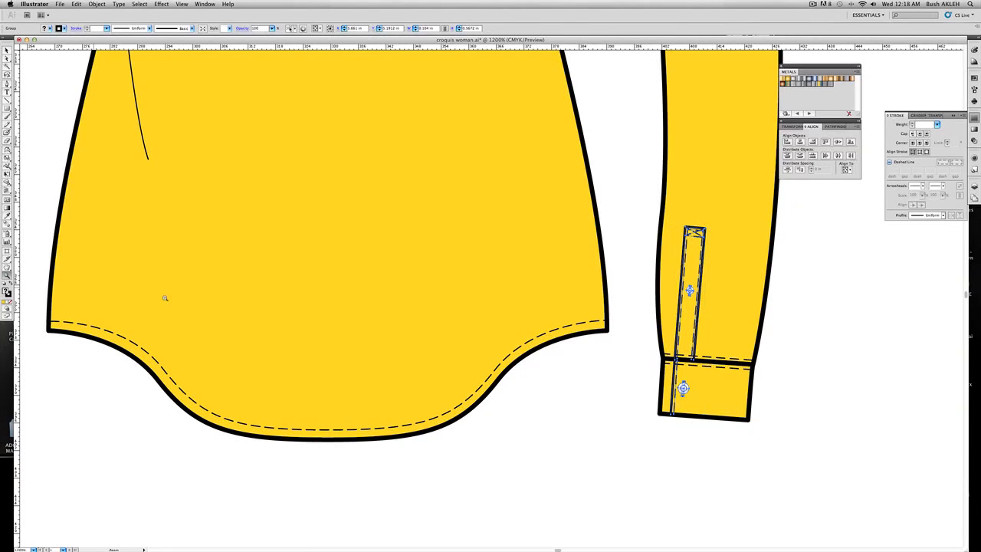
{"action": "left_click", "coordinate": [249, 313], "text": "alt"}
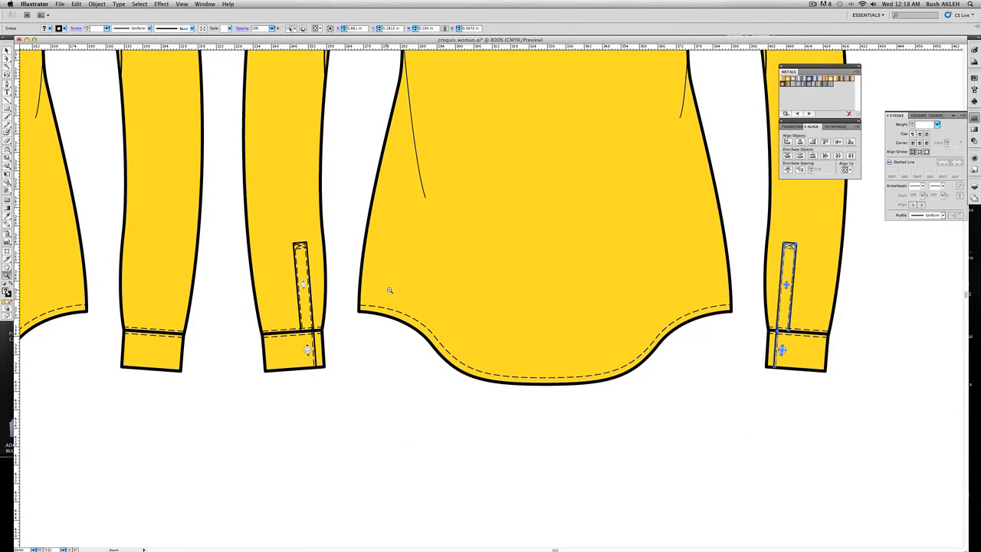
{"action": "left_click", "coordinate": [511, 294], "text": "alt"}
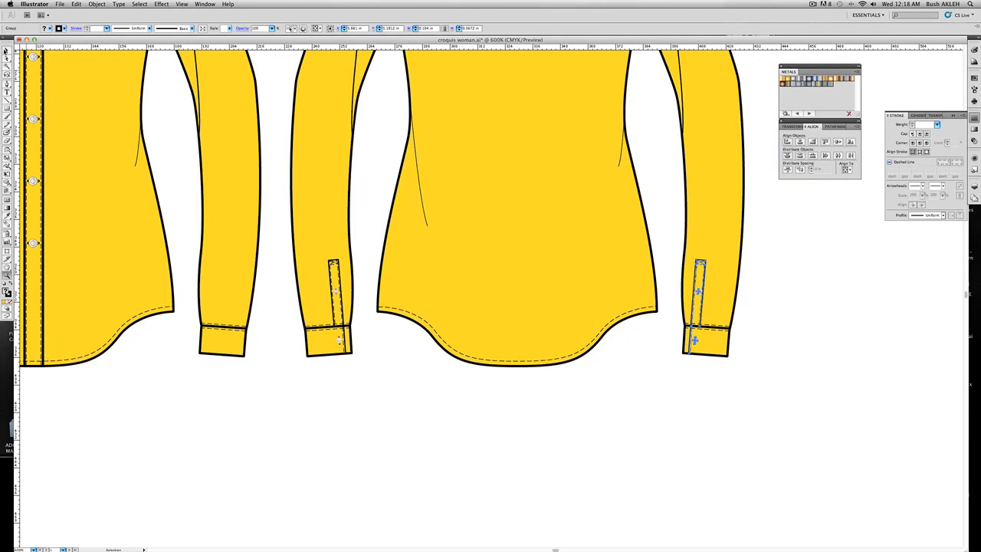
{"action": "left_click", "coordinate": [7, 51]}
{"action": "left_click", "coordinate": [170, 97]}
Move the whole front view of the shirt up and slightly right so it sits higher than the back view.
{"action": "key", "text": "z"}
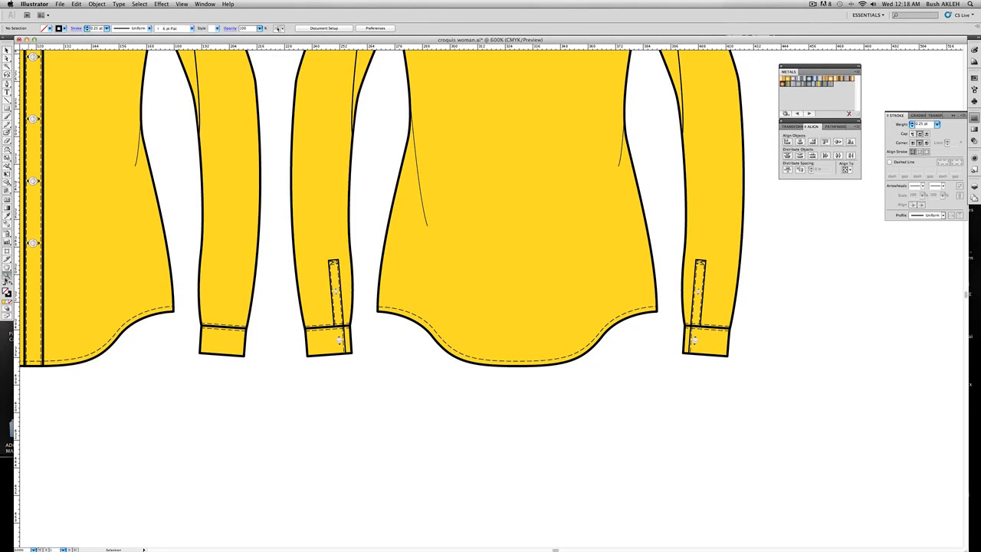
{"action": "left_click", "coordinate": [467, 253], "text": "alt"}
{"action": "left_click", "coordinate": [394, 193], "text": "alt"}
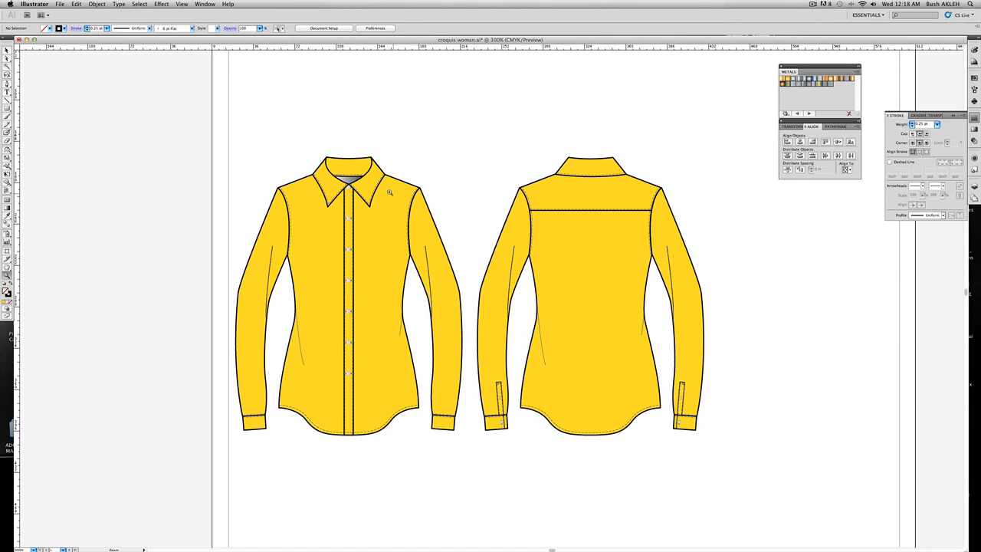
{"action": "key", "text": "v"}
{"action": "left_click", "coordinate": [8, 50]}
{"action": "left_click_drag", "start_coordinate": [235, 148], "coordinate": [469, 468]}
{"action": "left_click_drag", "start_coordinate": [349, 322], "coordinate": [358, 252]}
Select the front and back shirt views together and move them up toward the artboard's upper edge.
{"action": "left_click", "coordinate": [8, 274]}
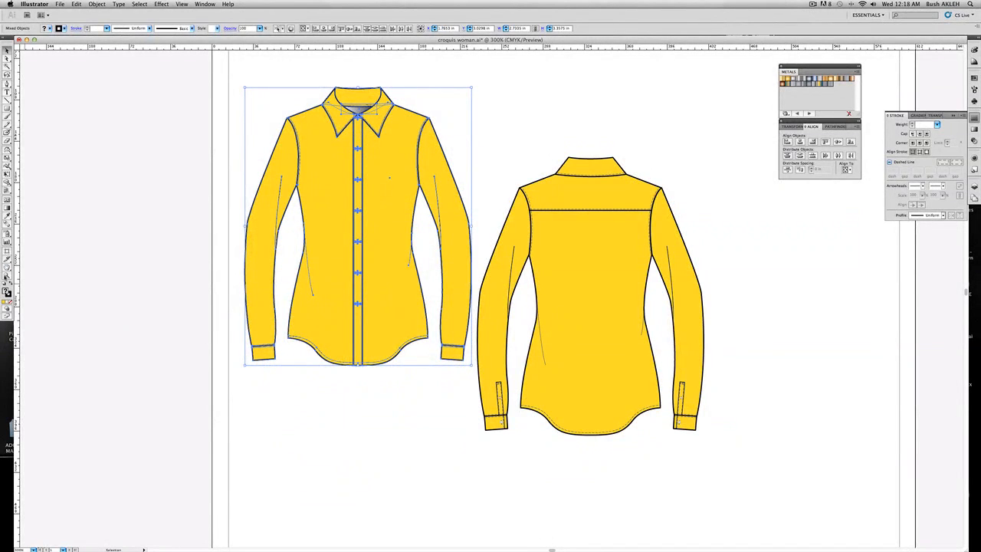
{"action": "left_click", "coordinate": [471, 303], "text": "alt"}
{"action": "left_click", "coordinate": [550, 281], "text": "alt"}
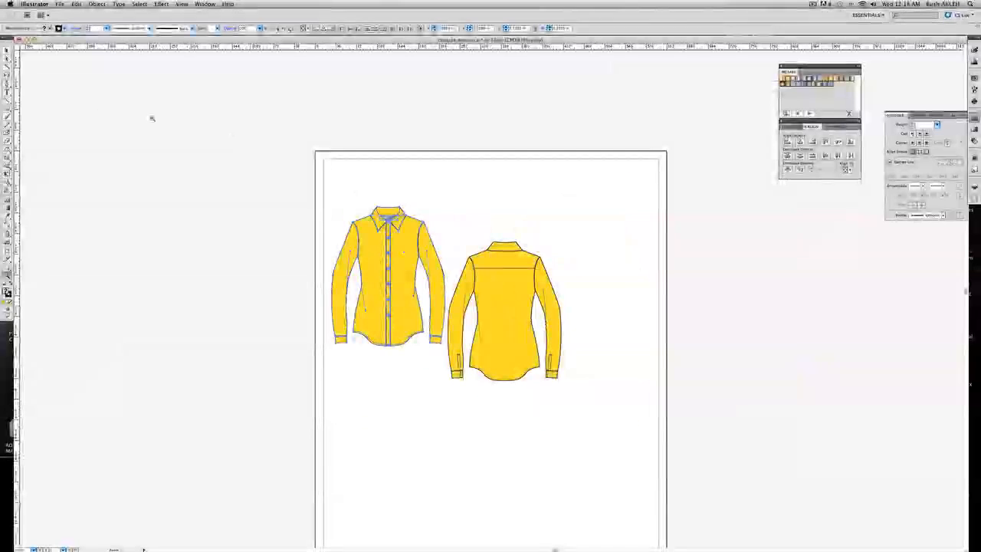
{"action": "left_click", "coordinate": [7, 51]}
{"action": "left_click_drag", "start_coordinate": [292, 188], "coordinate": [598, 406]}
{"action": "mouse_move", "coordinate": [523, 323]}
{"action": "left_mouse_down"}
{"action": "mouse_move", "coordinate": [516, 313]}
{"action": "mouse_move", "coordinate": [513, 323]}
{"action": "left_mouse_up"}
{"action": "left_click", "coordinate": [575, 324]}
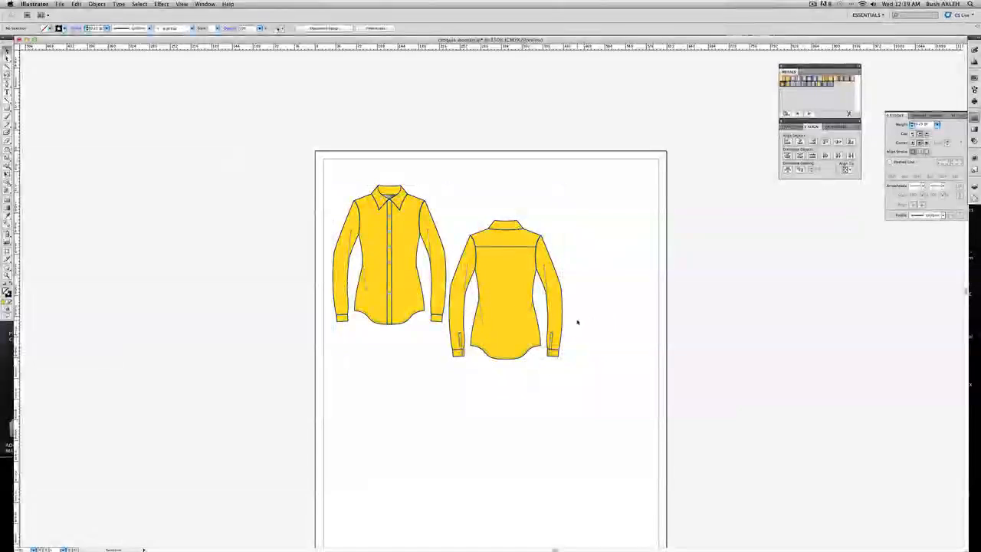
Examine the finished front and back shirt flats on the whole artboard and close up.
{"action": "scroll", "coordinate": [544, 283], "scroll_direction": "down", "scroll_amount": 2}
{"action": "scroll", "coordinate": [544, 284], "scroll_direction": "right", "scroll_amount": 2}
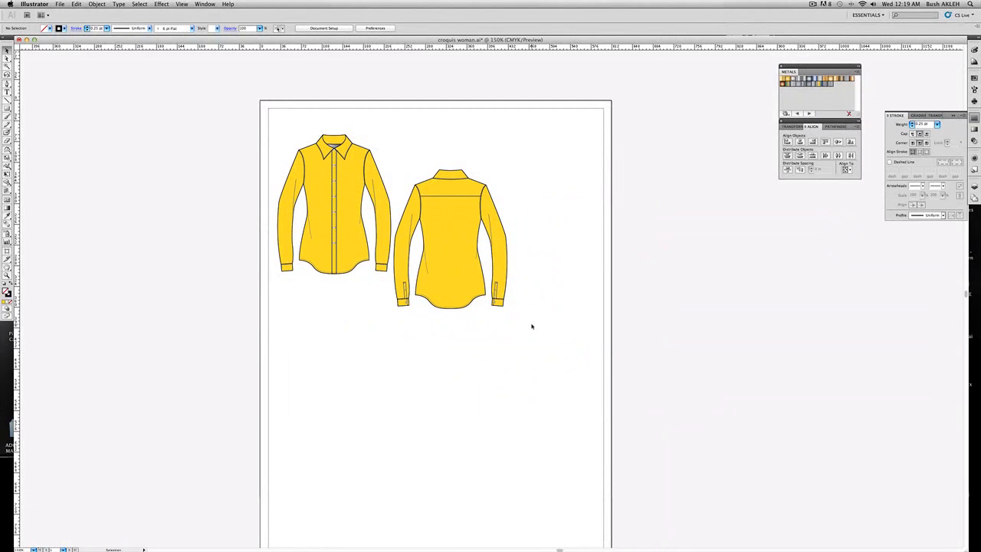
{"action": "scroll", "coordinate": [531, 326], "scroll_direction": "down", "scroll_amount": 3}
{"action": "scroll", "coordinate": [530, 326], "scroll_direction": "right", "scroll_amount": 1}
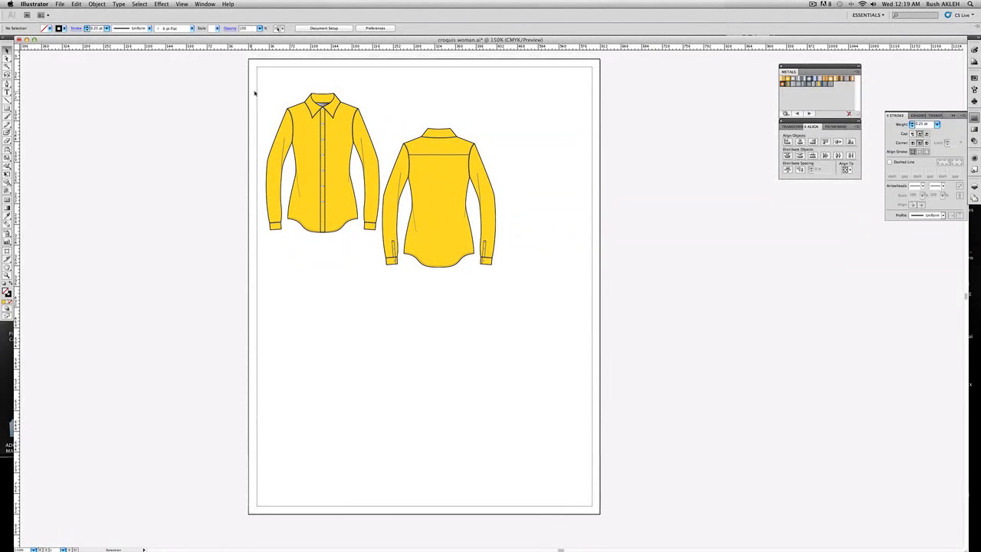
{"action": "key", "text": "z"}
{"action": "left_click_drag", "start_coordinate": [236, 81], "coordinate": [519, 287]}
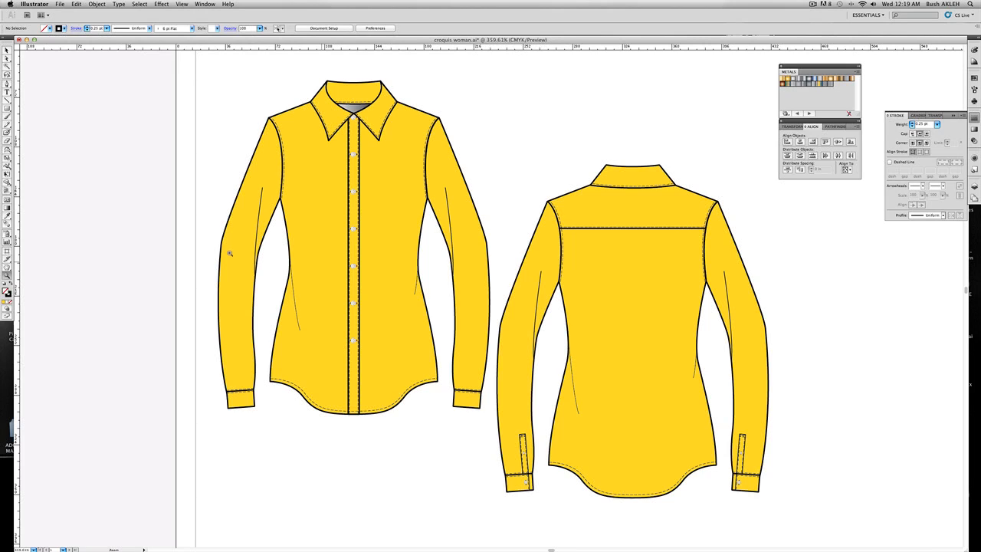
{"action": "key", "text": "v"}
{"action": "key", "text": "z"}
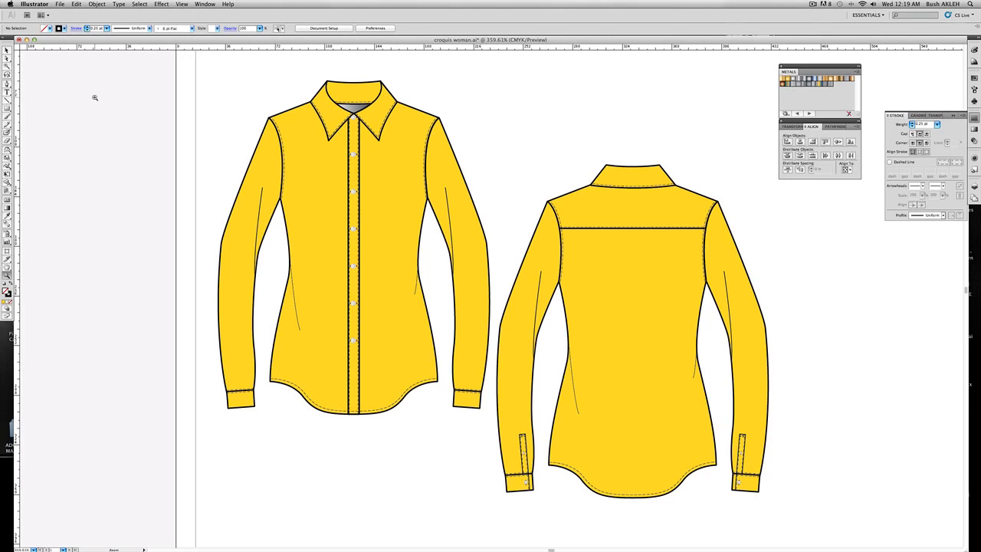